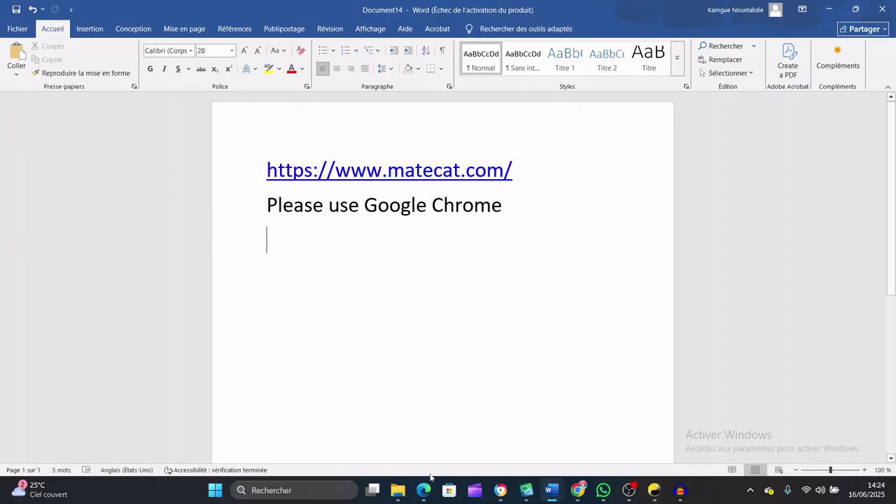
pyautogui.moveTo(424, 495)
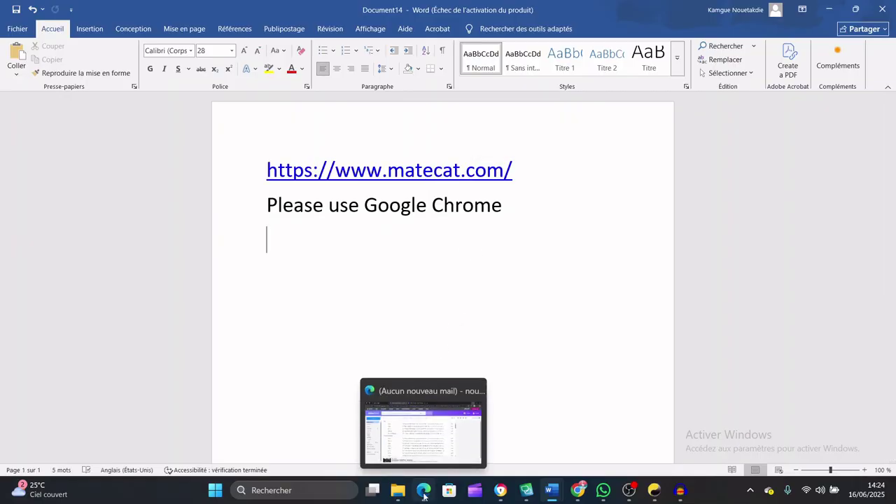
pyautogui.click(424, 494)
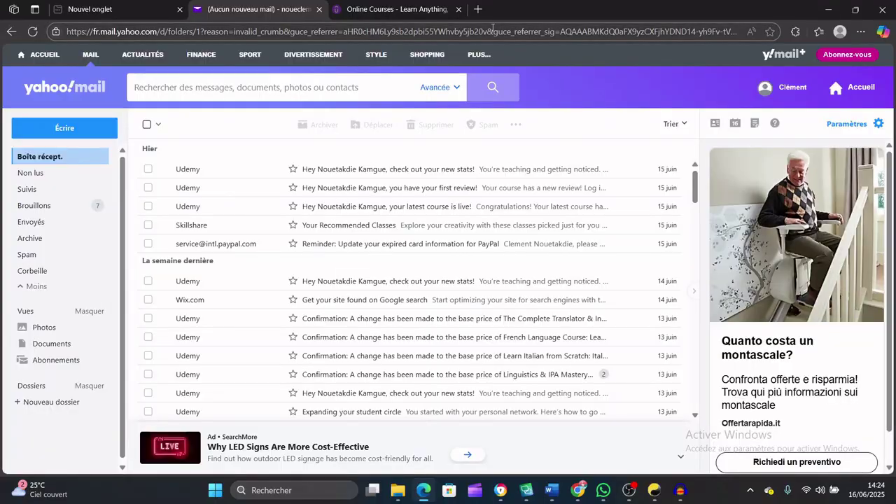
pyautogui.click(478, 9)
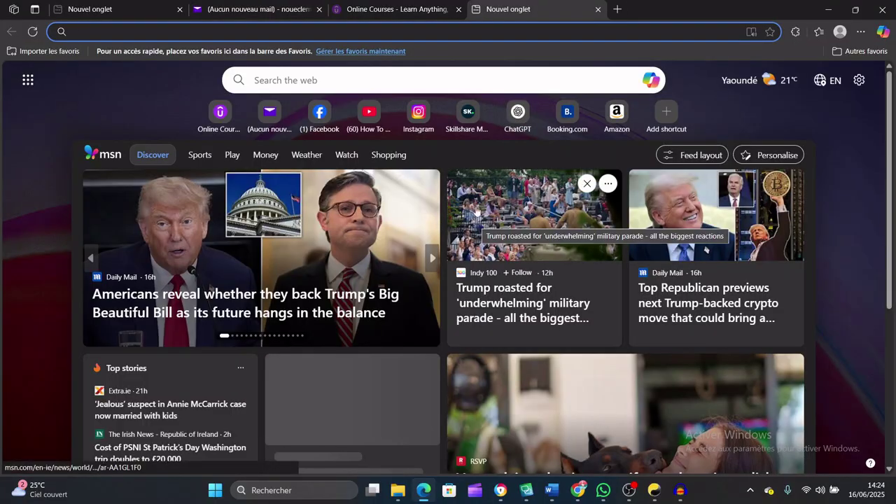
pyautogui.click(829, 9)
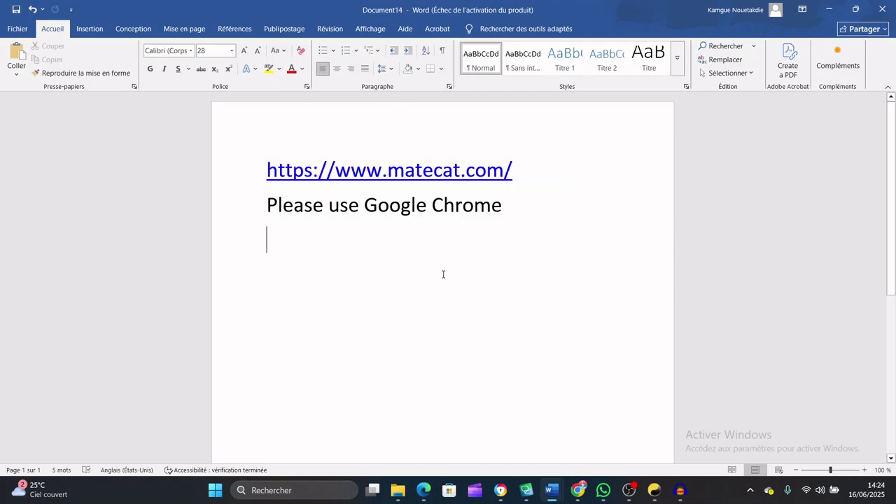
pyautogui.click(828, 9)
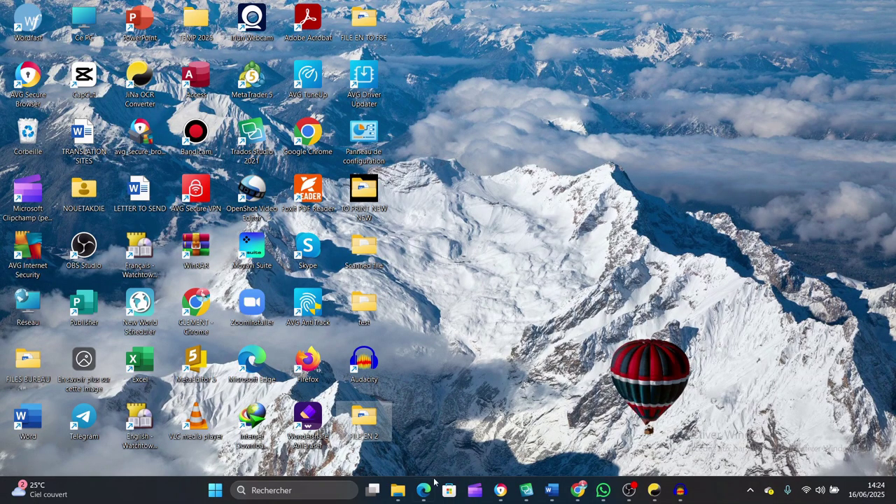
pyautogui.moveTo(426, 491)
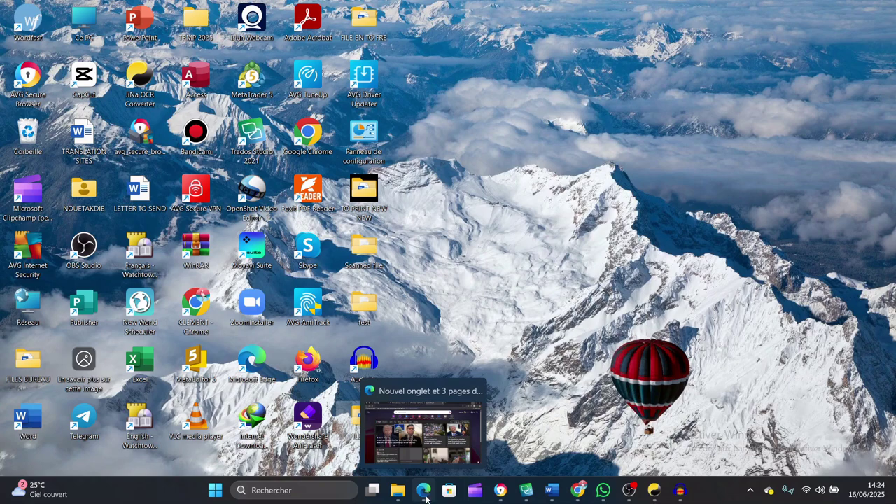
pyautogui.click(426, 492)
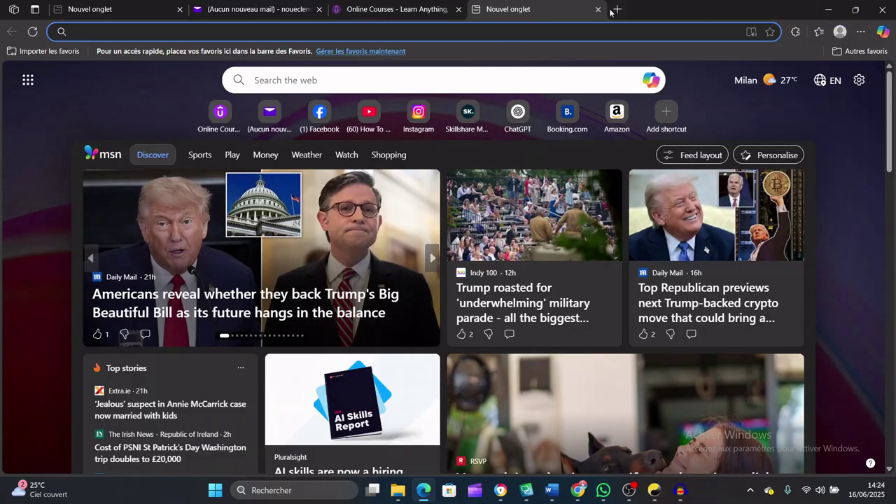
pyautogui.click(828, 10)
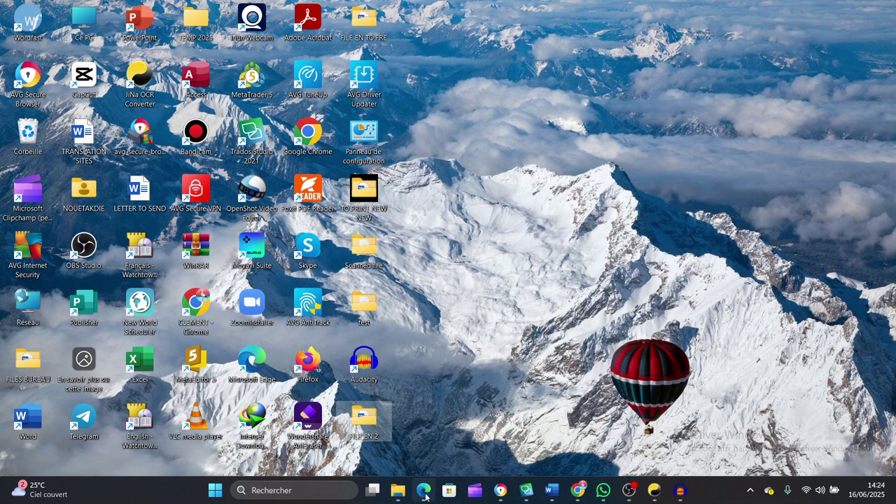
pyautogui.moveTo(425, 491)
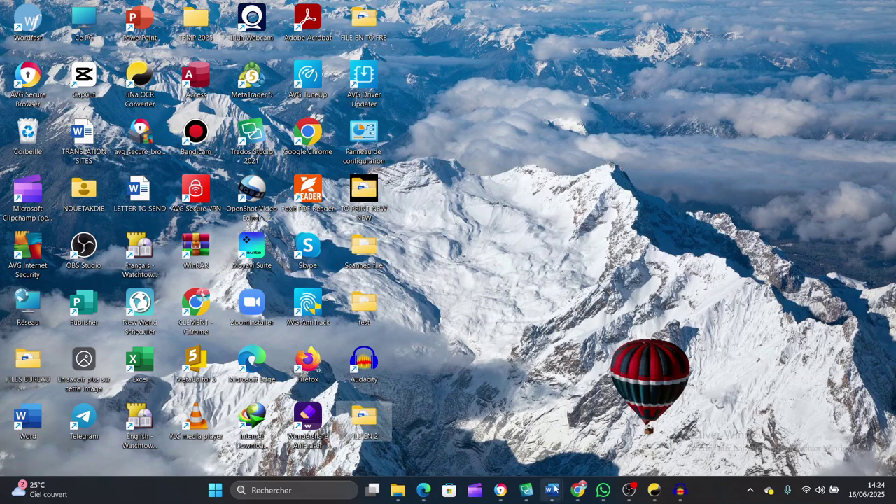
pyautogui.moveTo(553, 490)
pyautogui.click(532, 391)
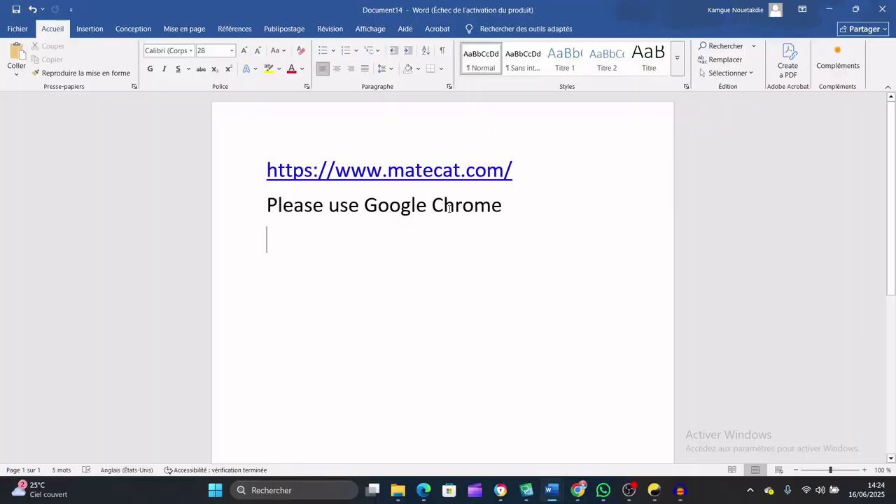
pyautogui.click(266, 168)
pyautogui.moveTo(265, 168); pyautogui.dragTo(488, 179)
pyautogui.hotkey('ctrl', 'c')
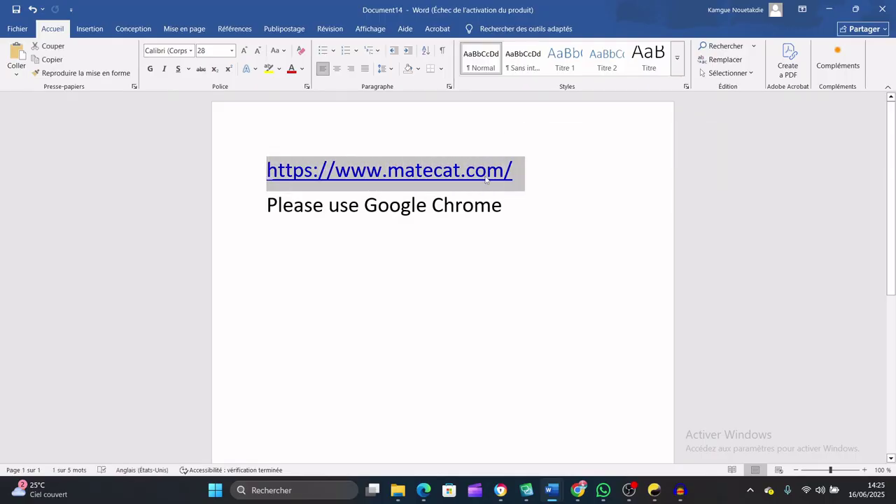
pyautogui.rightClick(488, 179)
pyautogui.click(514, 217)
pyautogui.click(576, 493)
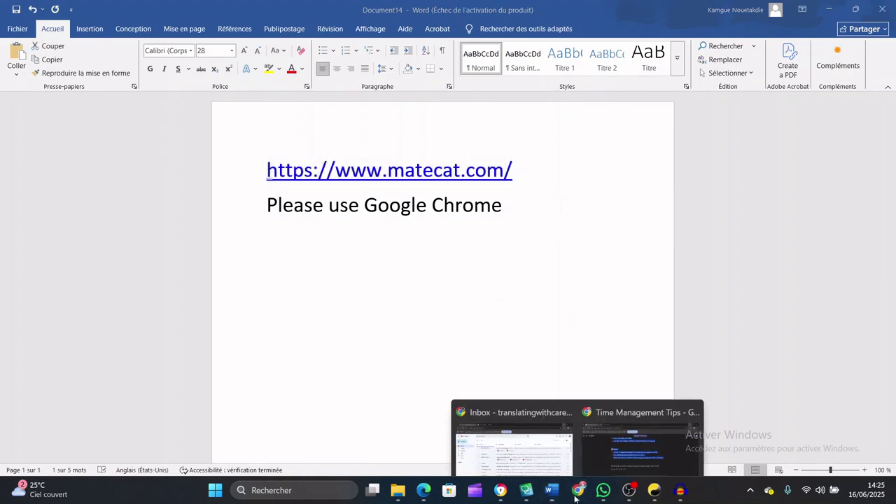
pyautogui.click(641, 423)
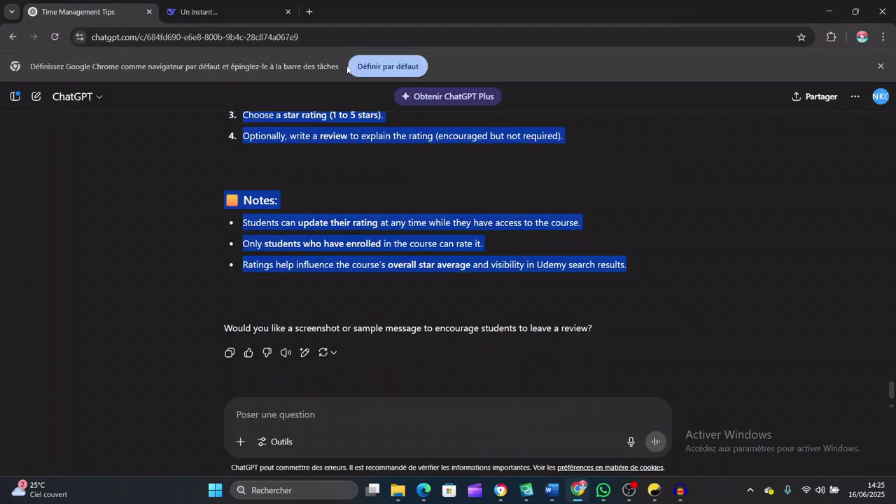
pyautogui.click(304, 12)
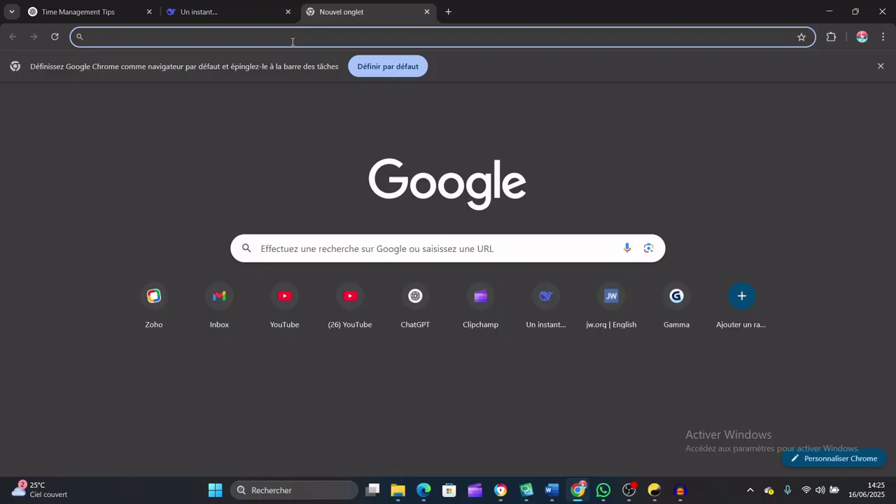
pyautogui.hotkey('ctrl', 'v')
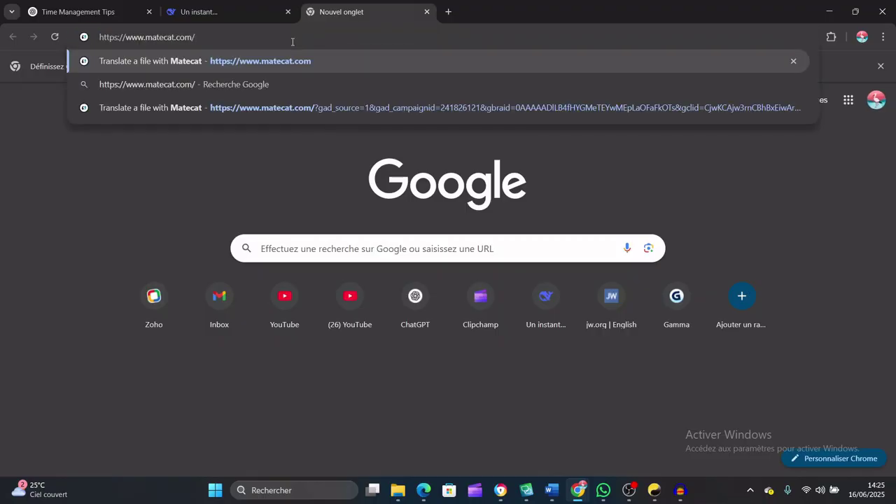
pyautogui.press('Return')
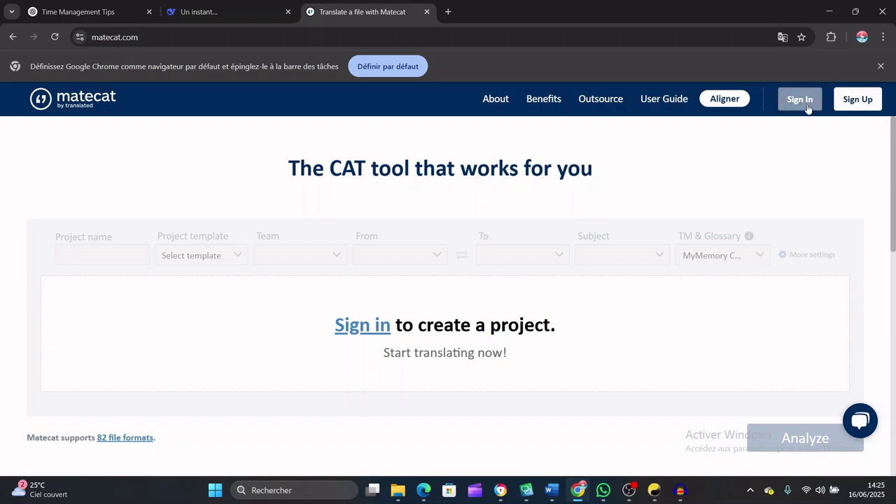
# - Sign up for Matecat with an existing Google account, granting the requested access, and dismiss the welcome messages
pyautogui.click(859, 99)
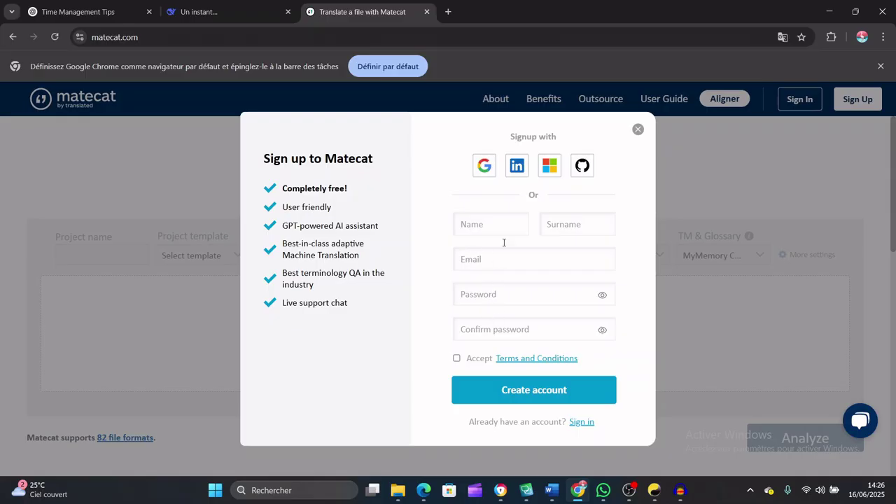
pyautogui.click(484, 167)
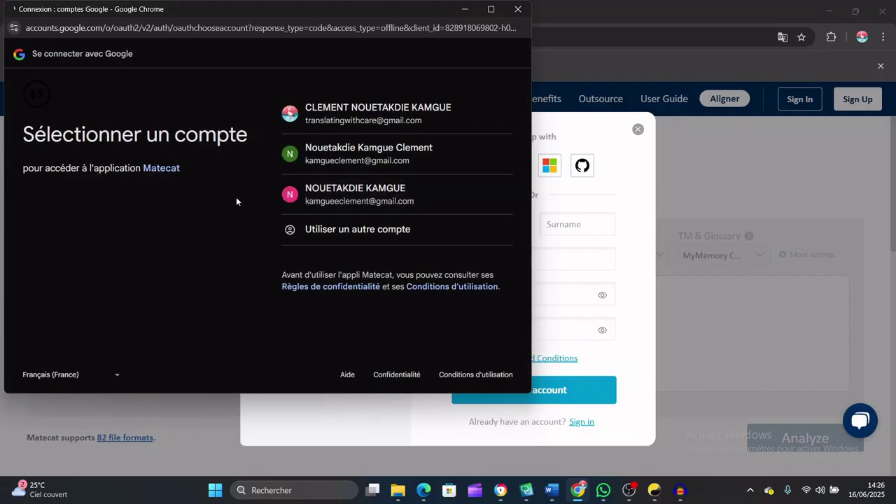
pyautogui.click(342, 162)
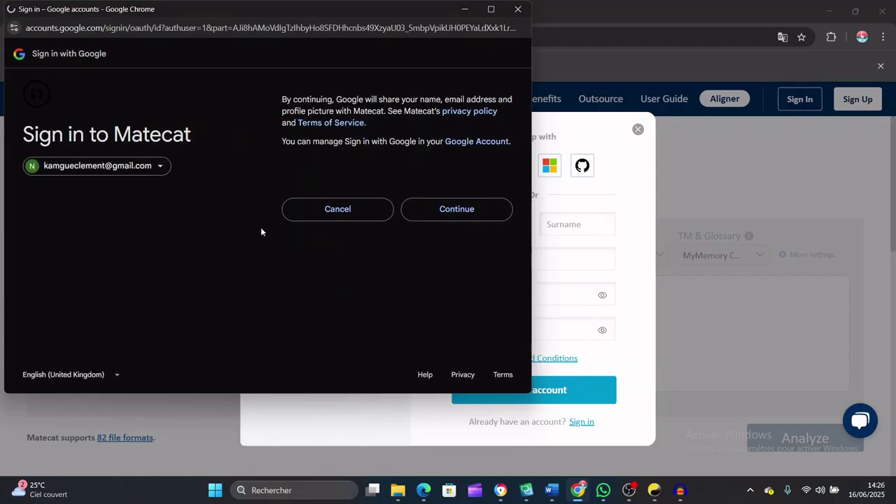
pyautogui.click(451, 214)
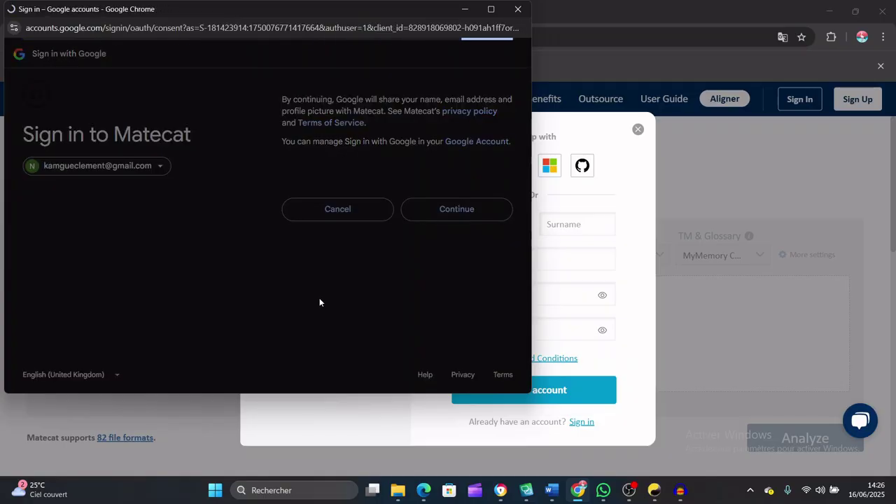
pyautogui.scroll(-5, 319, 298)
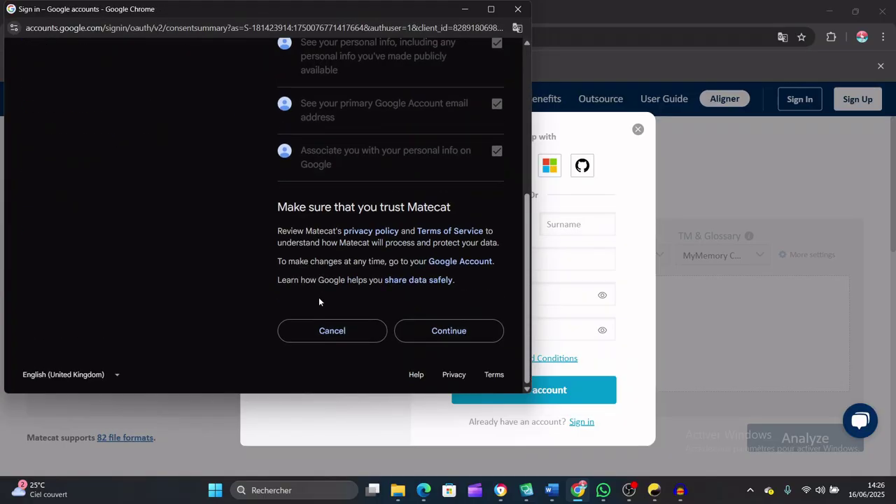
pyautogui.click(461, 334)
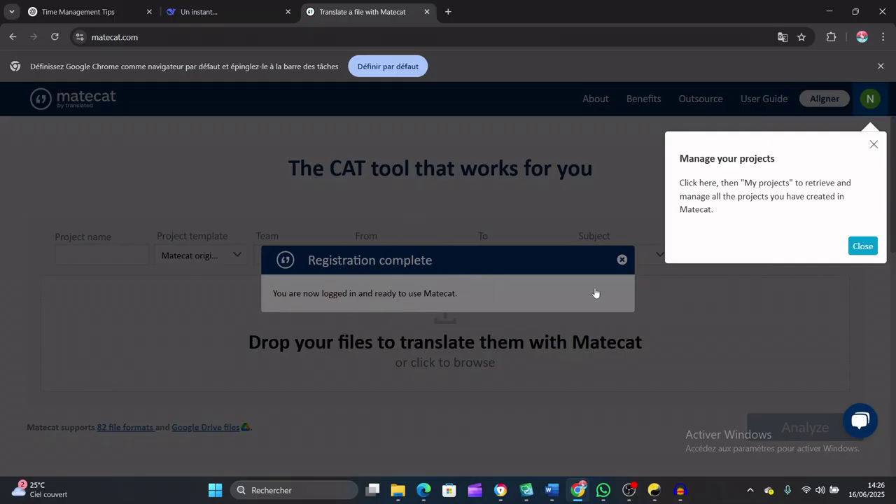
pyautogui.click(623, 262)
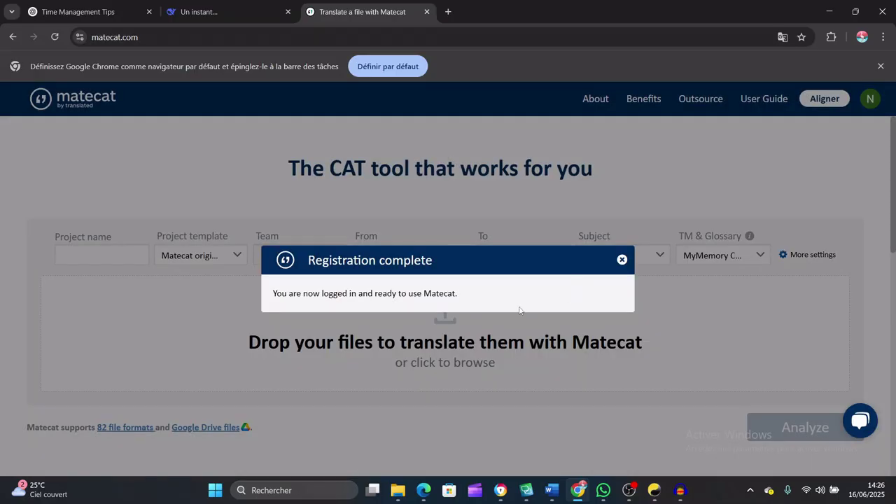
pyautogui.click(622, 259)
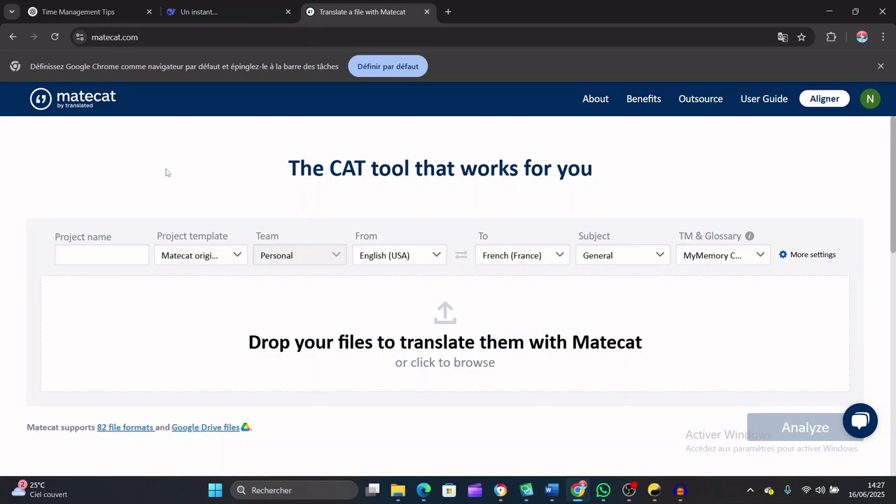
# - Examine the Word document FILE EN 2 in the desktop folder FILE EN 2, and return to the desktop
pyautogui.click(83, 252)
pyautogui.click(829, 12)
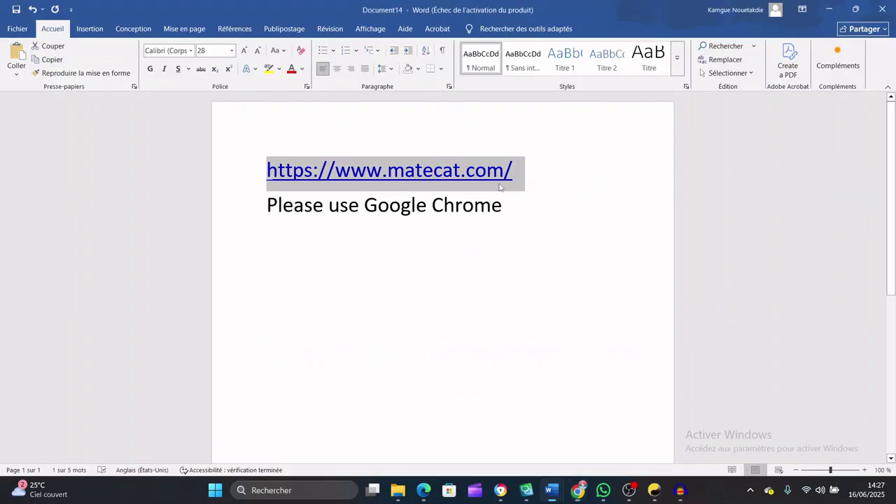
pyautogui.click(830, 10)
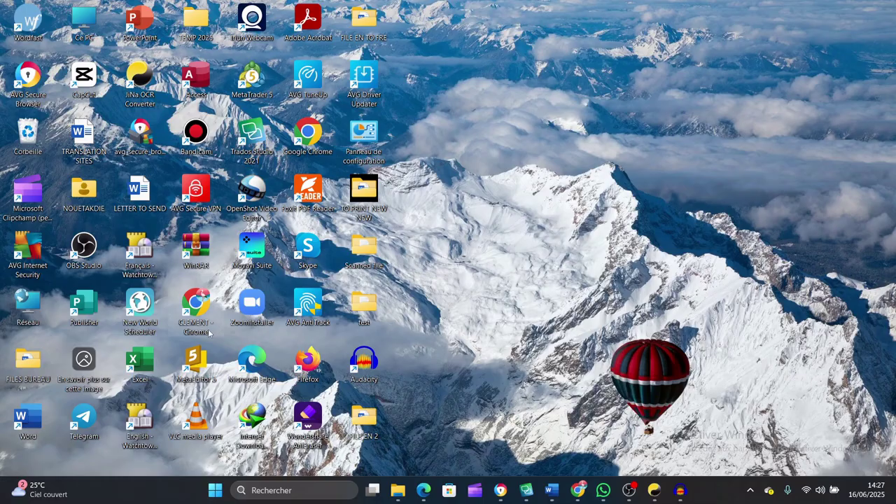
pyautogui.doubleClick(361, 420)
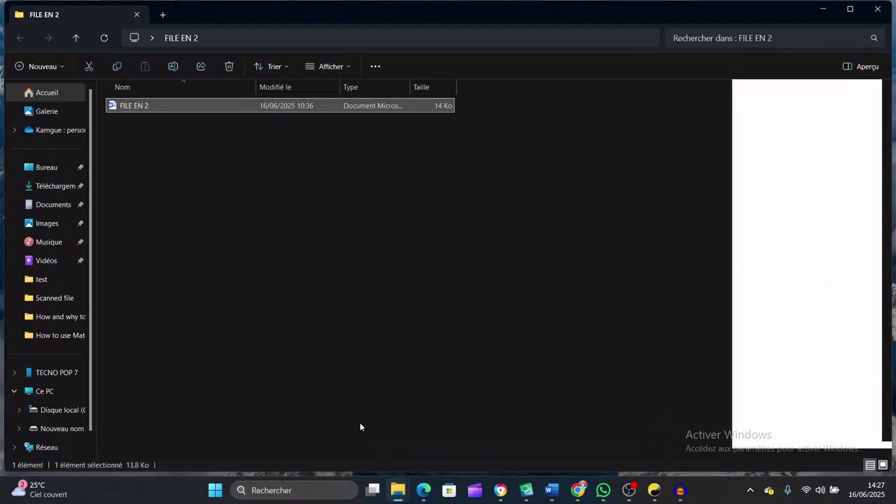
pyautogui.doubleClick(134, 108)
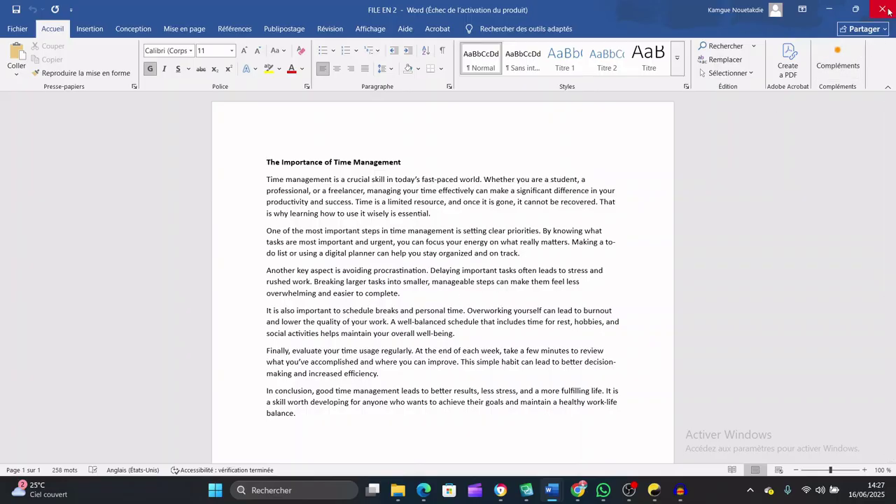
pyautogui.hotkey('alt', 'Tab')
pyautogui.click(829, 10)
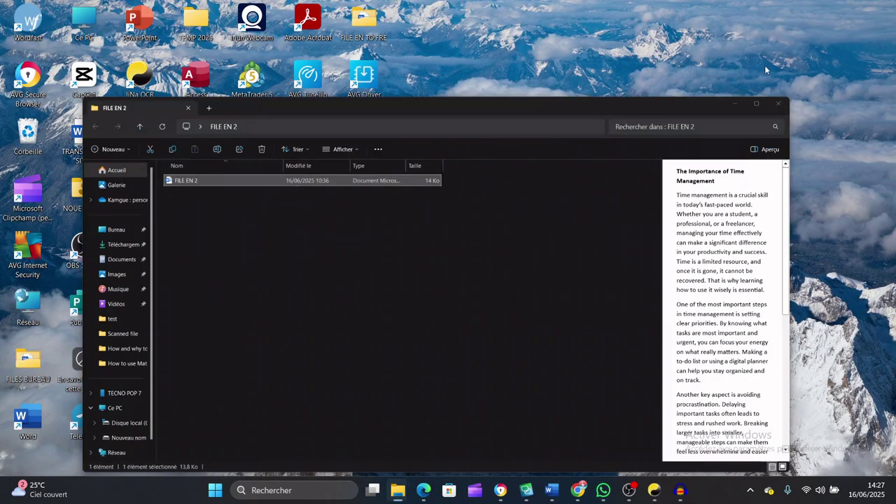
pyautogui.click(823, 9)
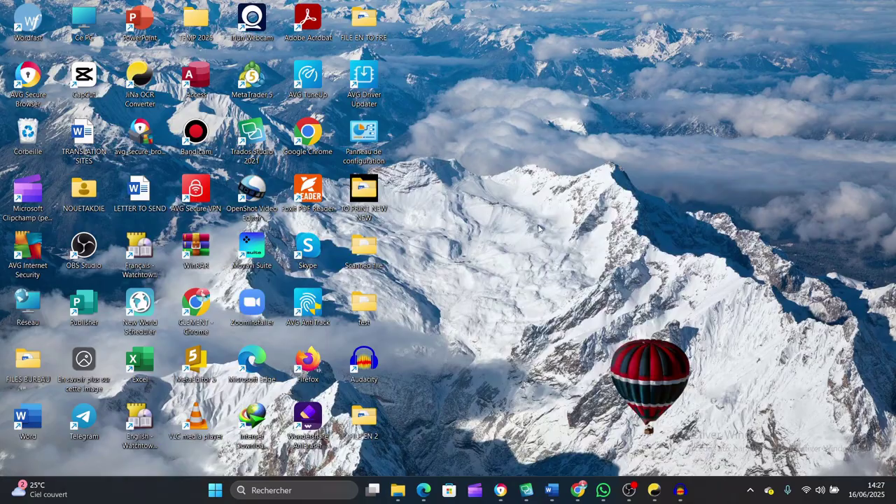
# - Return to the Matecat page in Chrome and name the project Eng2
pyautogui.moveTo(578, 490)
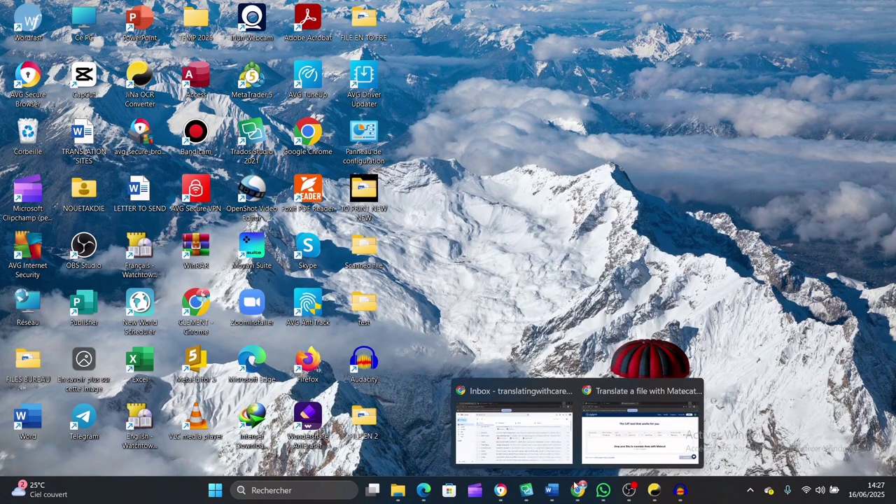
pyautogui.click(618, 448)
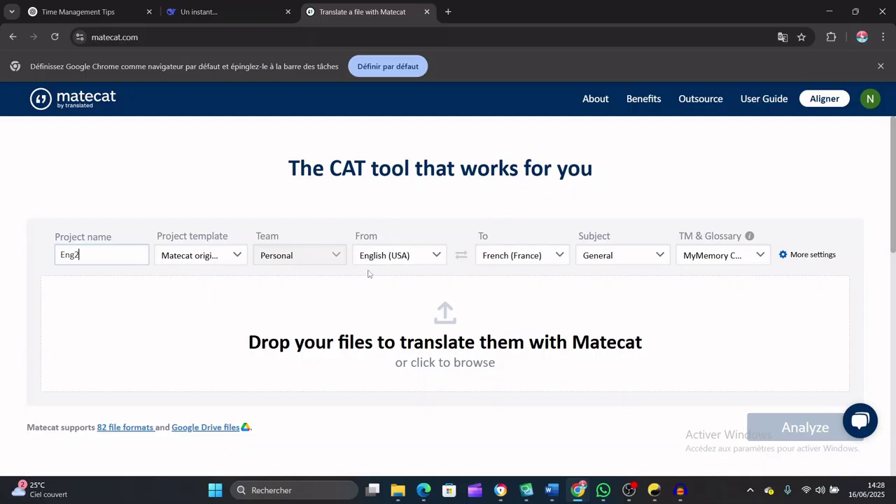
# - Set the project's source language to English (United Kingdom)
pyautogui.click(434, 257)
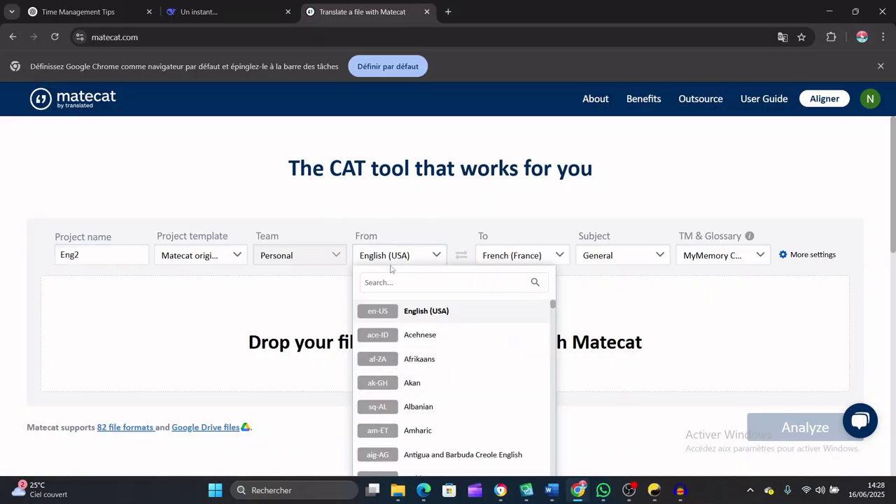
pyautogui.scroll(-3, 444, 360)
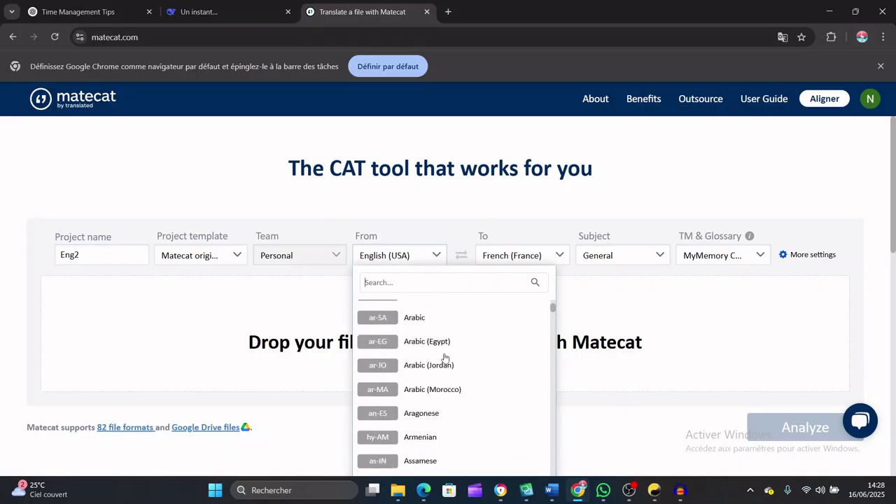
pyautogui.scroll(-10, 444, 359)
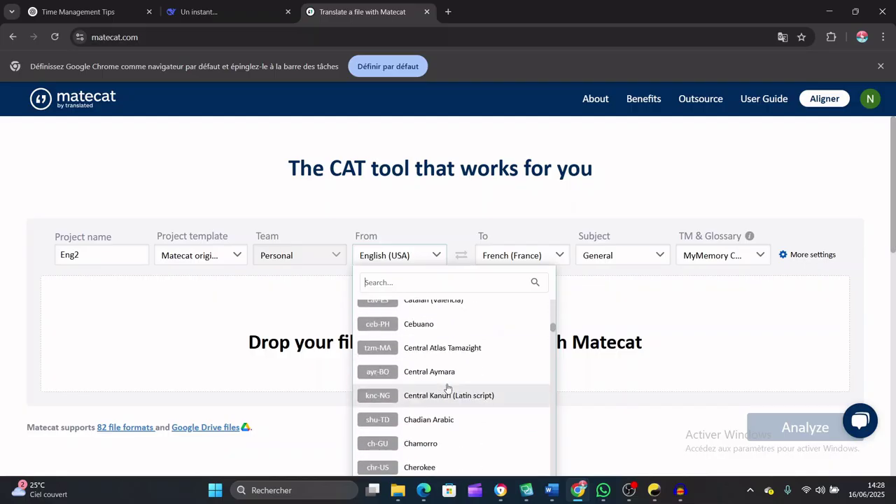
pyautogui.scroll(-12, 447, 388)
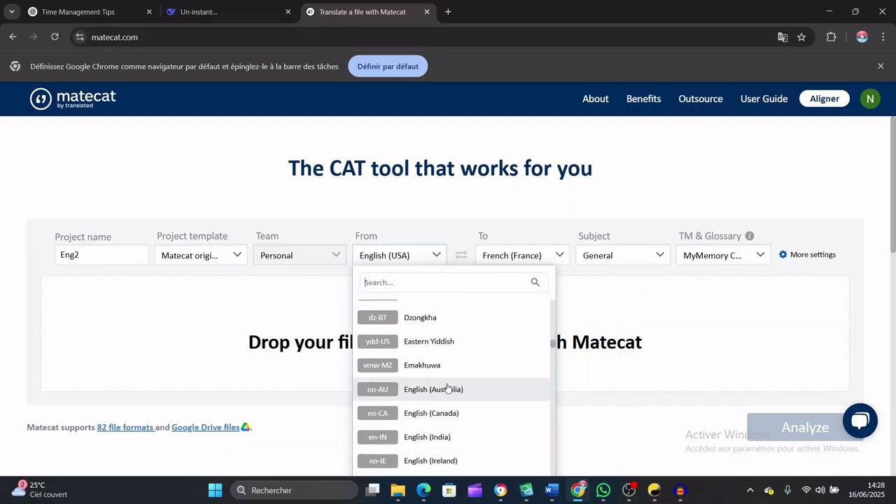
pyautogui.scroll(-5, 447, 388)
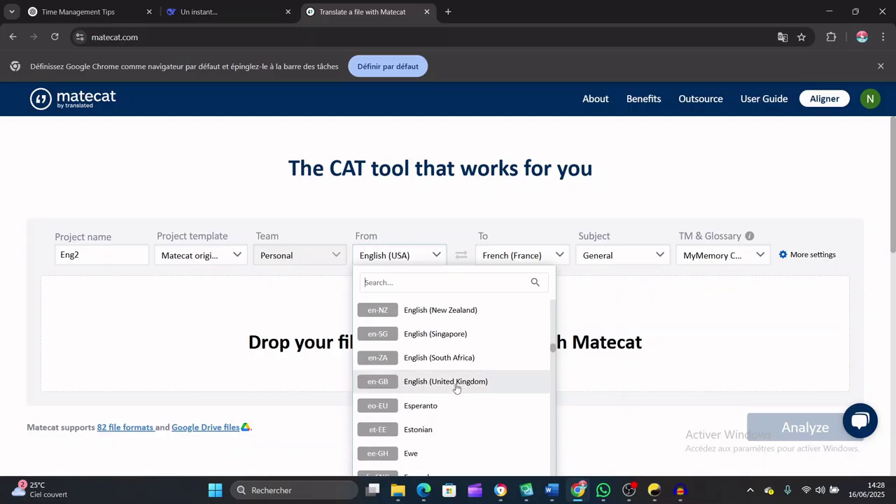
pyautogui.click(456, 388)
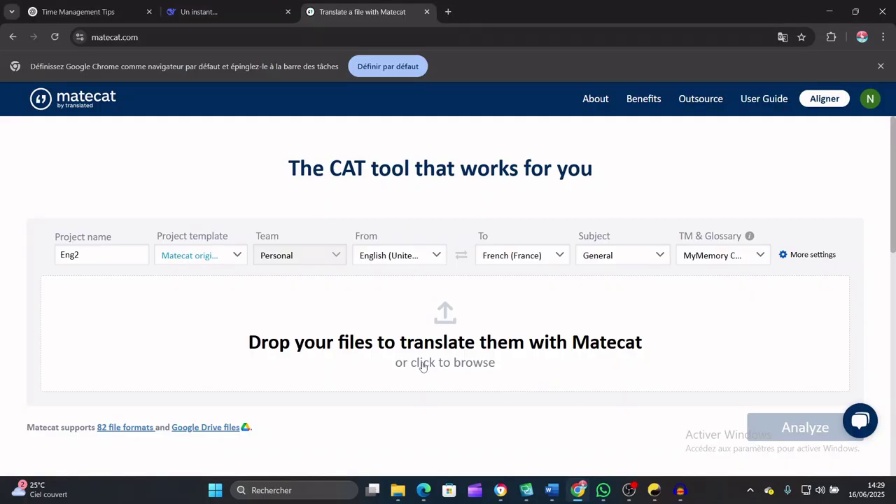
# - Add the Word document FILE EN 2 from the desktop folder FILE EN 2 to the project and start the analysis
pyautogui.click(423, 366)
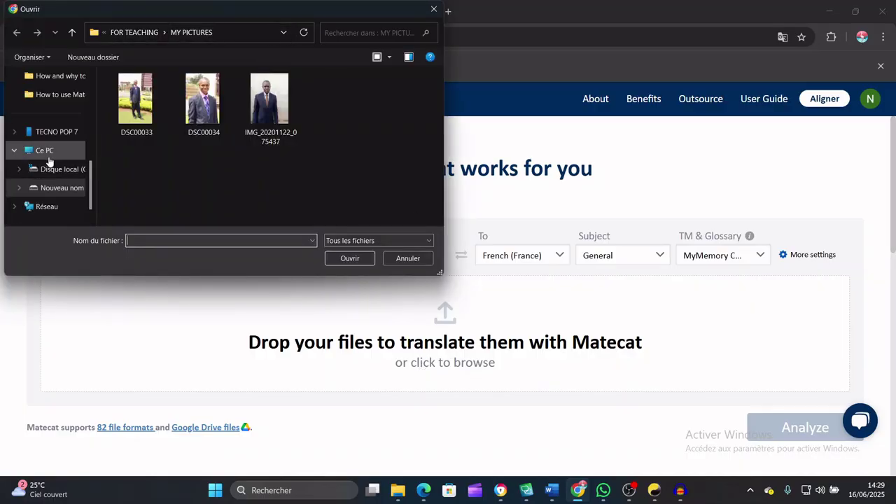
pyautogui.click(45, 151)
pyautogui.scroll(5, 50, 160)
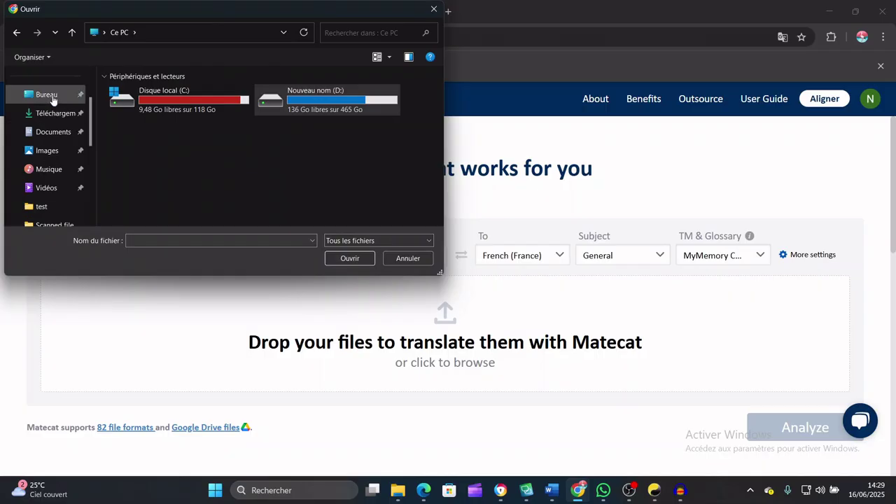
pyautogui.click(49, 96)
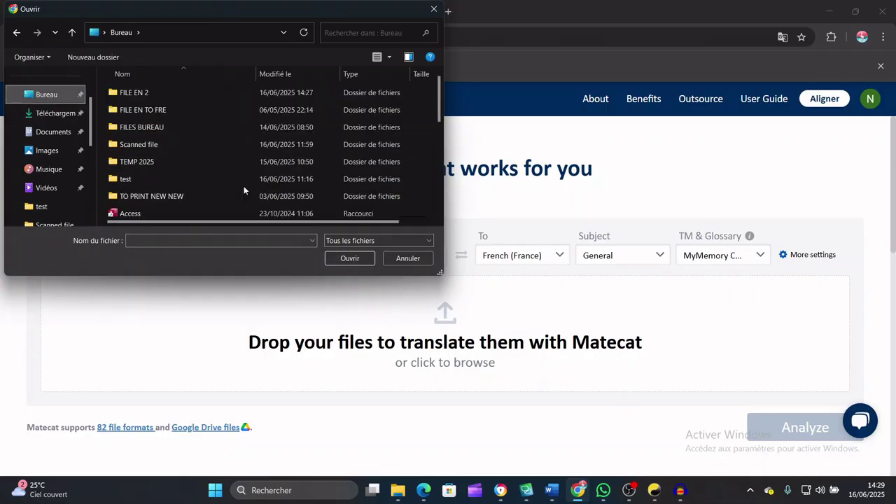
pyautogui.doubleClick(152, 93)
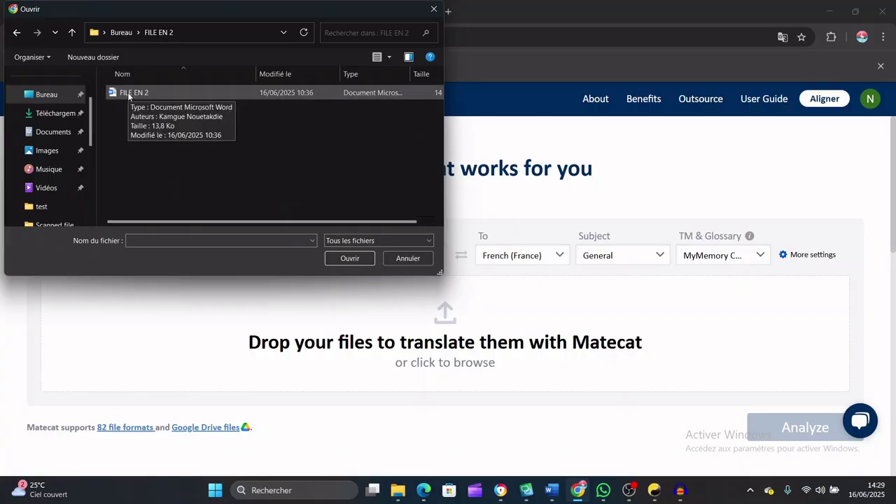
pyautogui.click(407, 258)
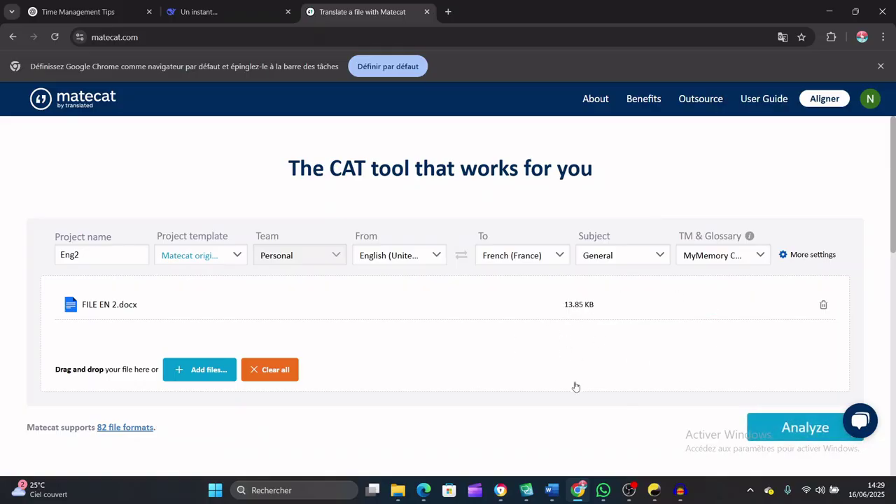
pyautogui.scroll(-2, 574, 386)
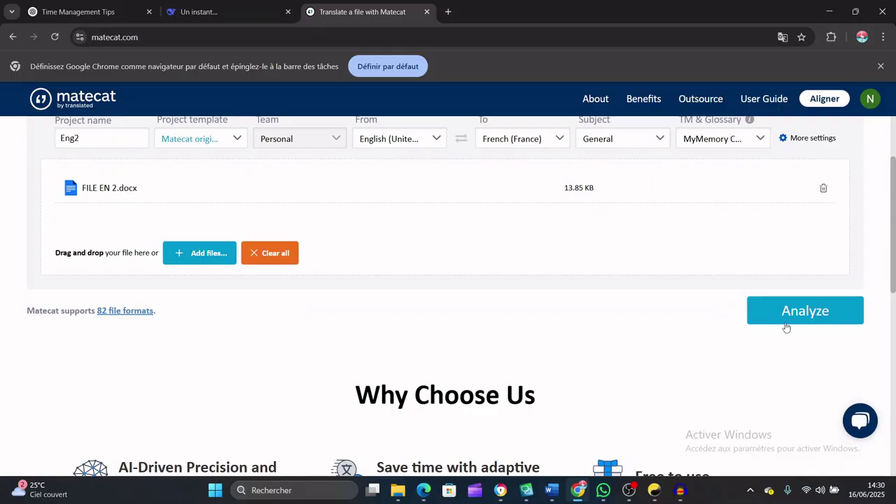
pyautogui.click(817, 312)
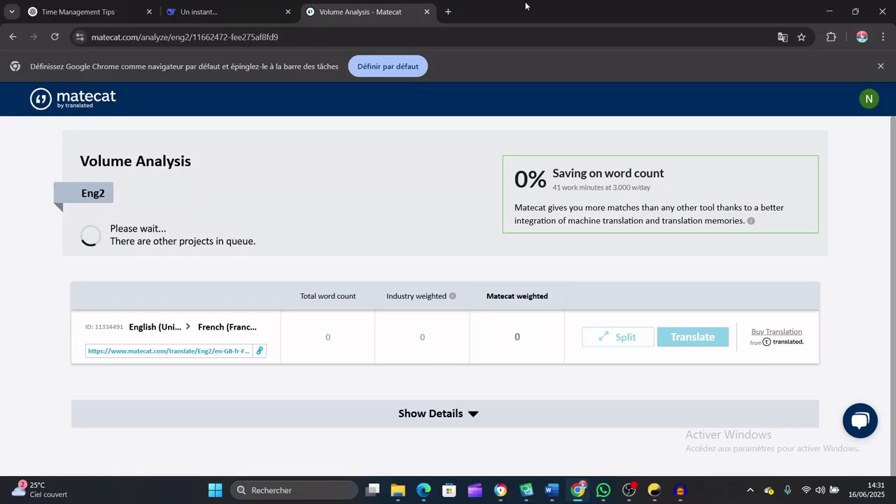
# - Check the computer's Wi-Fi connection status and return to the volume analysis page
pyautogui.click(807, 490)
pyautogui.click(738, 212)
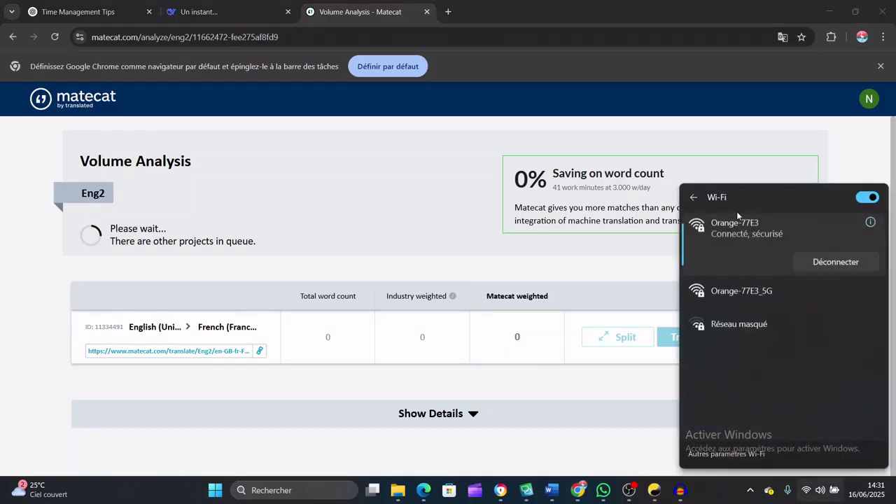
pyautogui.click(643, 303)
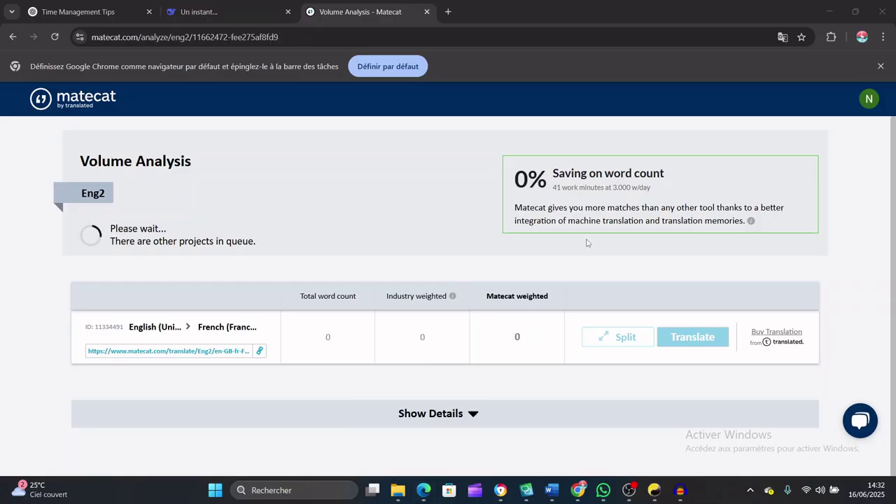
pyautogui.click(448, 12)
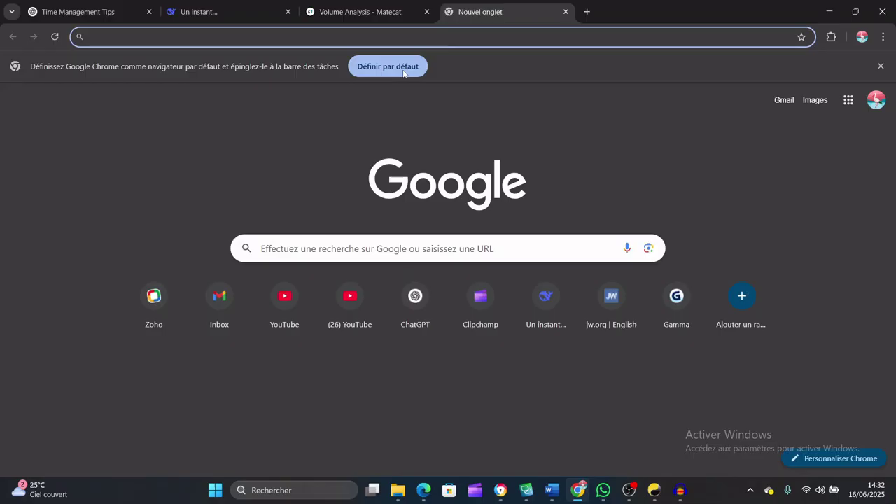
pyautogui.write('www.')
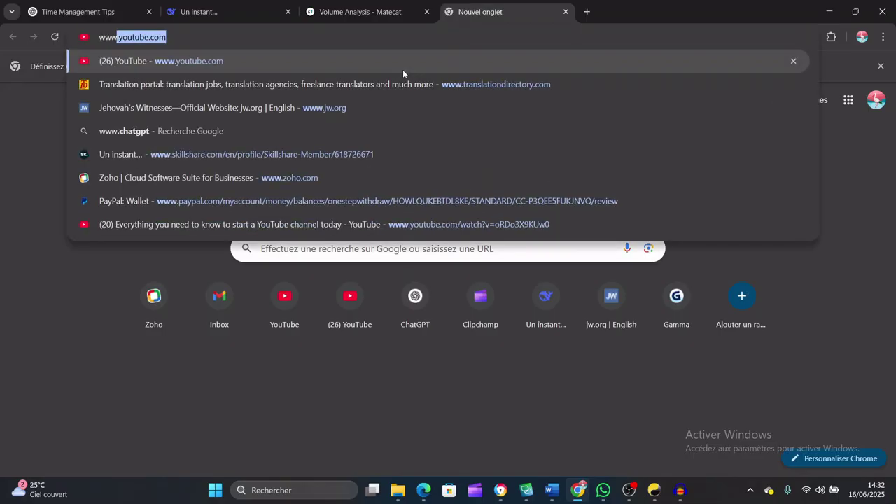
pyautogui.write('go')
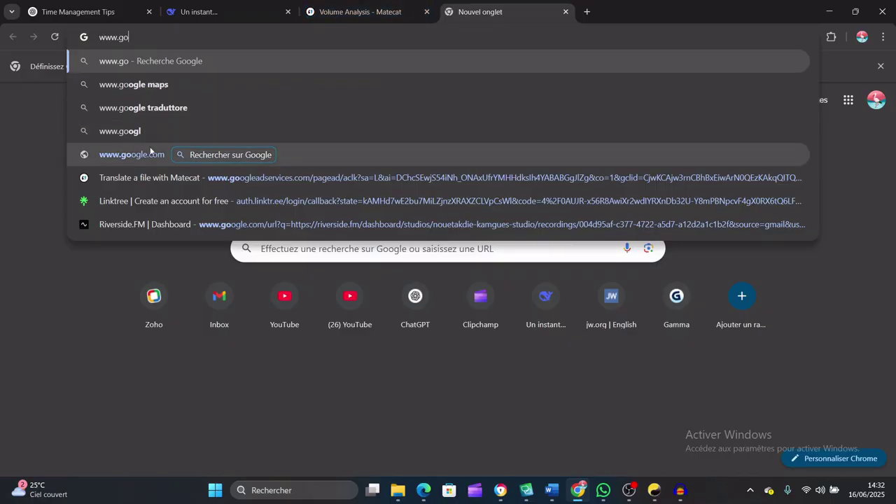
pyautogui.click(133, 154)
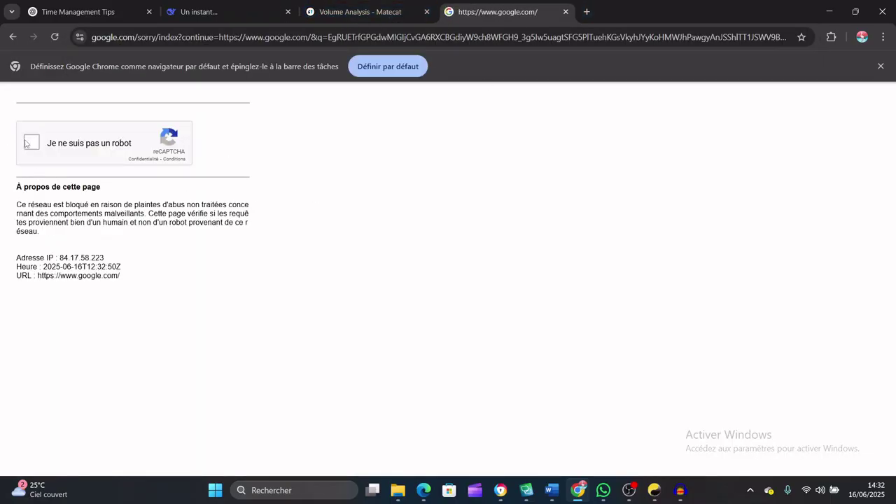
pyautogui.click(31, 143)
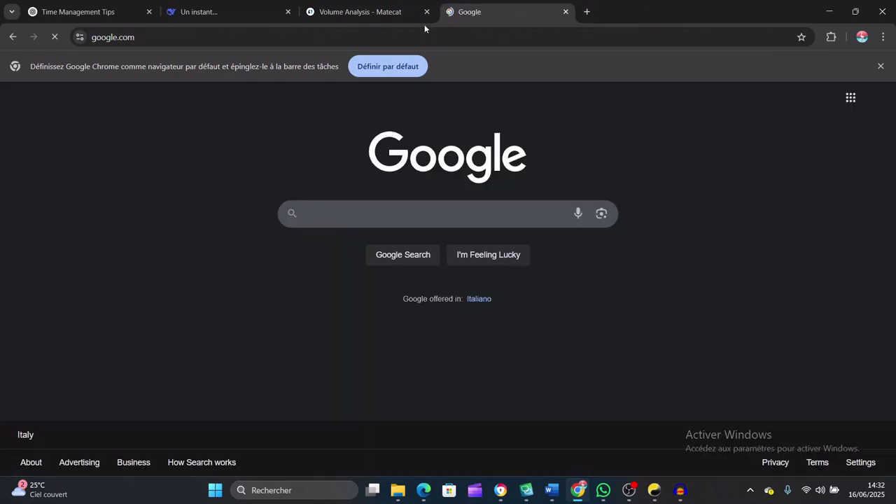
pyautogui.click(356, 12)
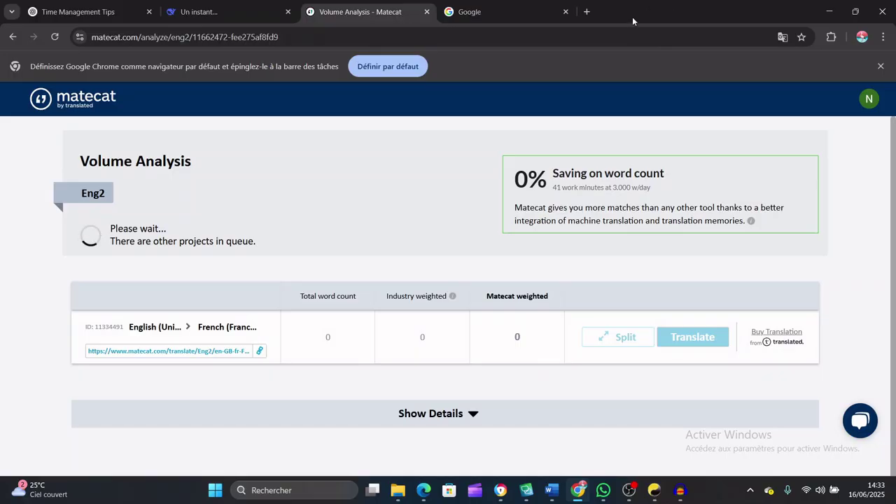
# - Check the Google tab once more, return to the Eng2 volume analysis, and reload its address
pyautogui.click(481, 10)
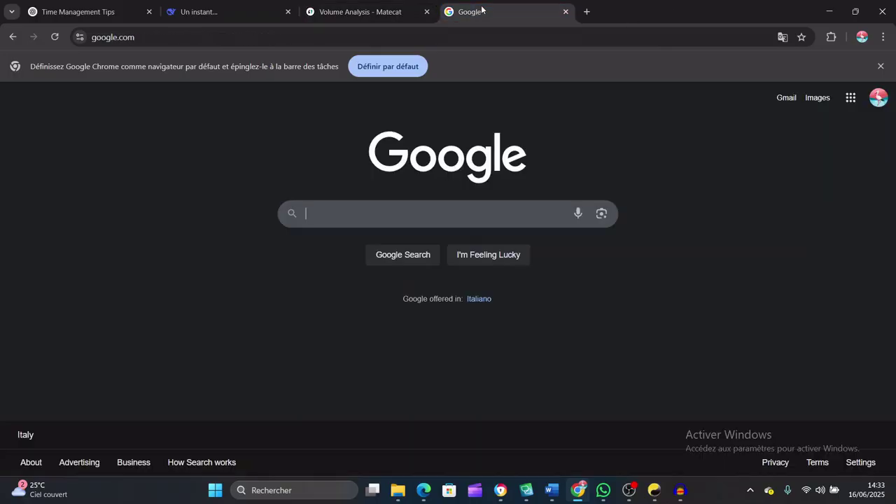
pyautogui.click(366, 6)
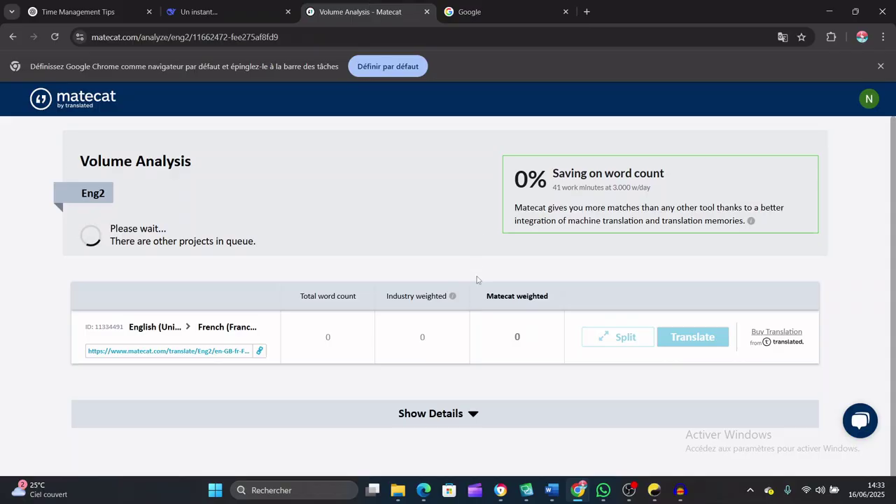
pyautogui.click(456, 36)
pyautogui.click(456, 37)
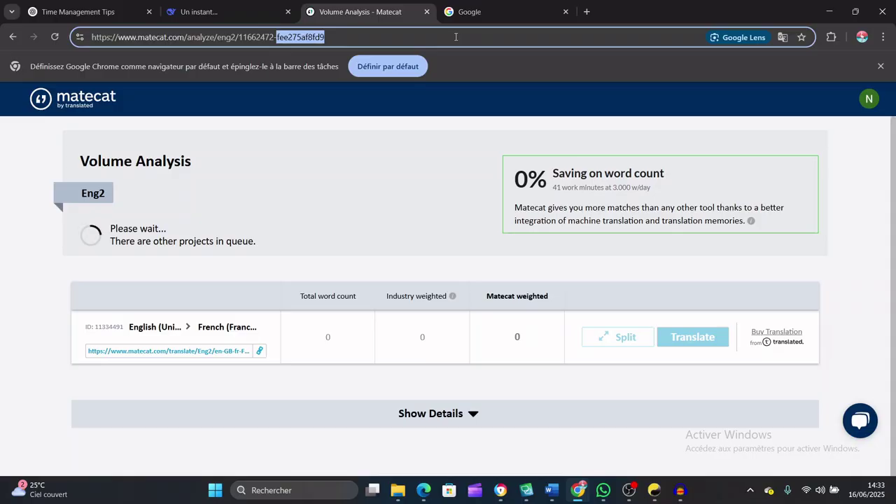
pyautogui.press('Return')
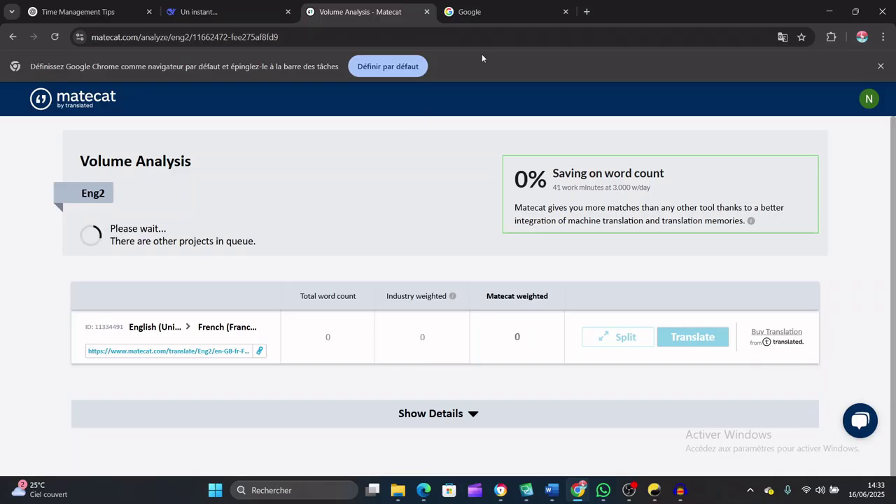
pyautogui.click(490, 13)
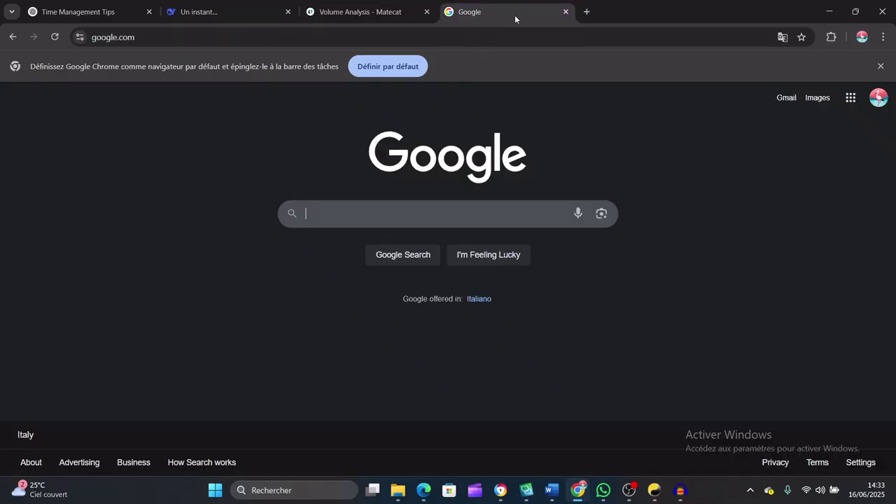
pyautogui.click(565, 11)
pyautogui.click(448, 14)
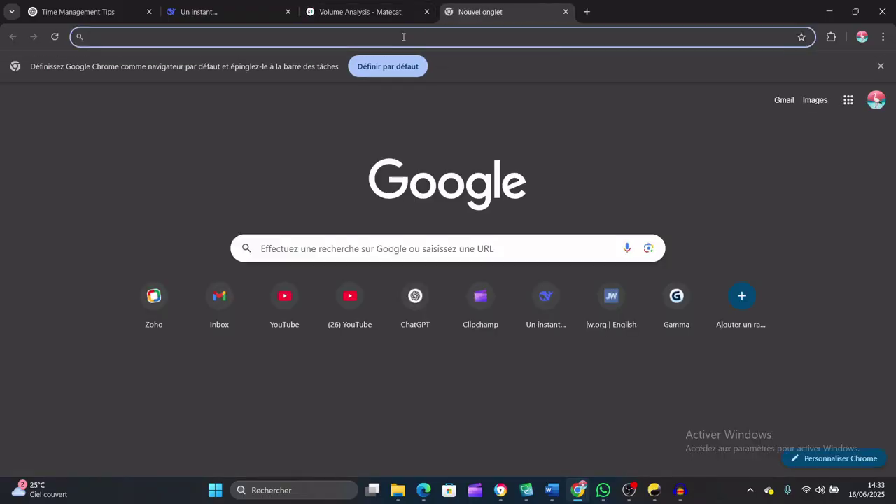
pyautogui.write('wwww')
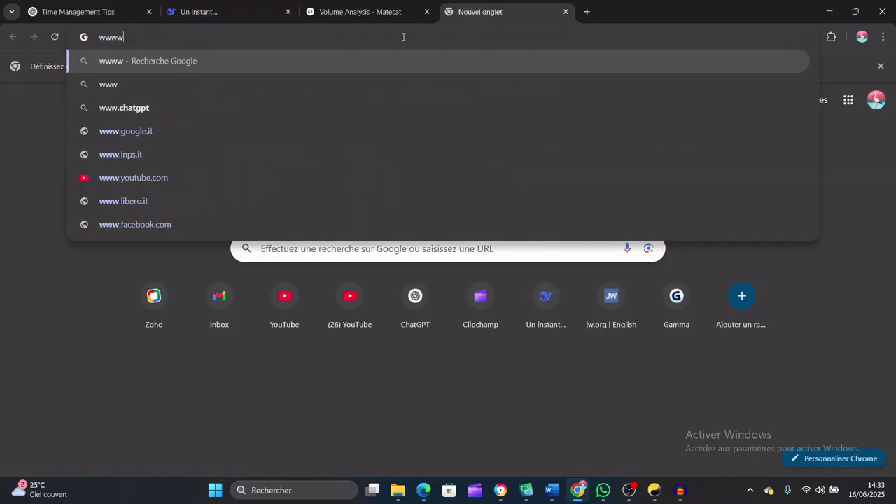
pyautogui.press('BackSpace')
pyautogui.write('.ma')
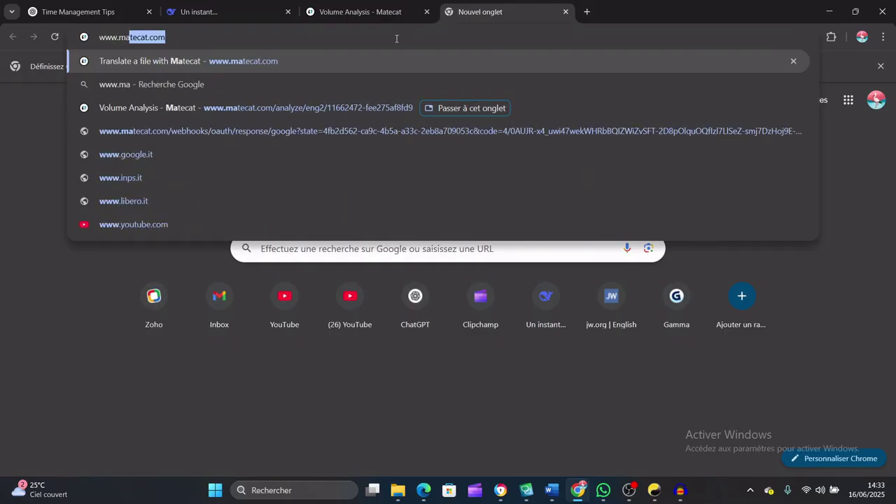
pyautogui.press('Return')
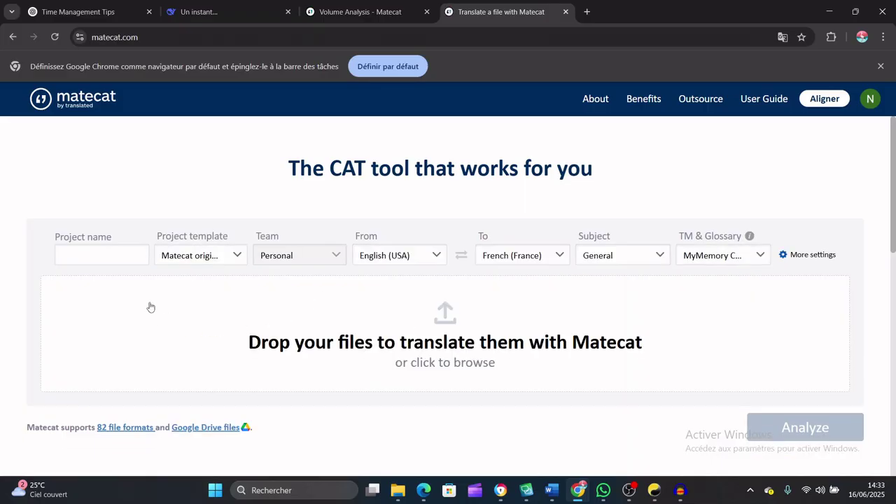
# - Name the new translation project Eng22
pyautogui.click(115, 251)
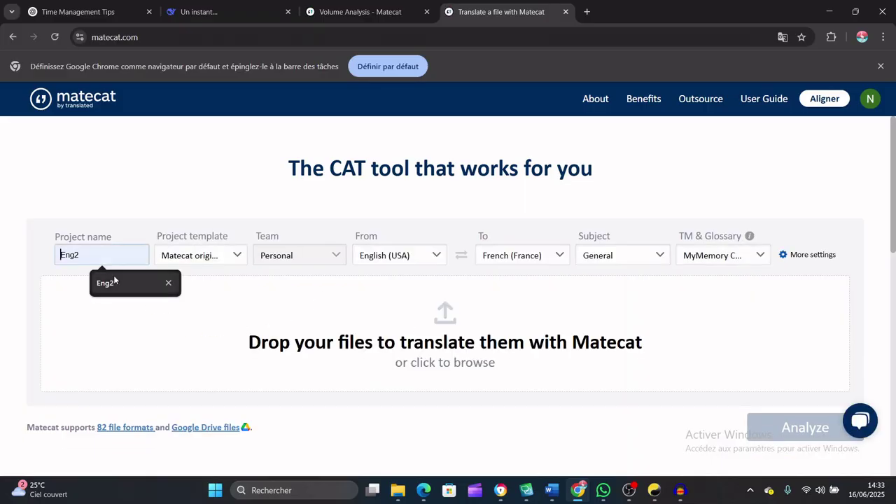
pyautogui.click(116, 283)
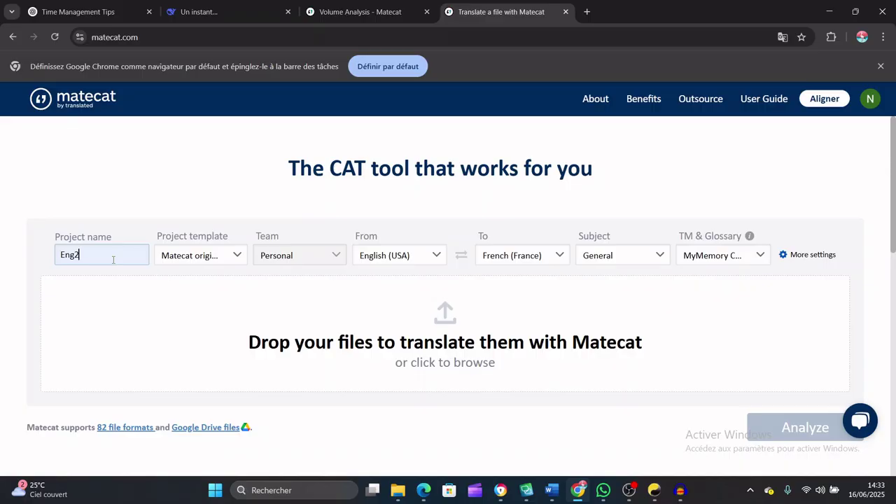
pyautogui.write('2')
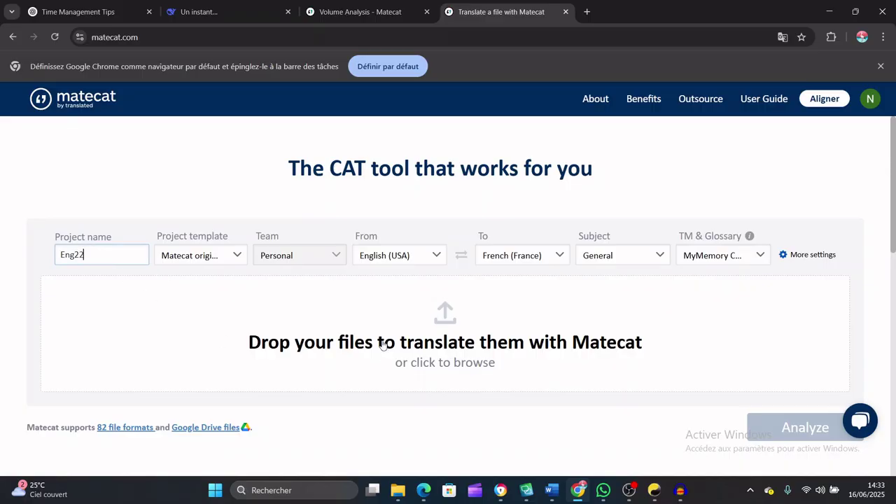
# - Set the Eng22 project's source language to English (United Kingdom)
pyautogui.click(435, 258)
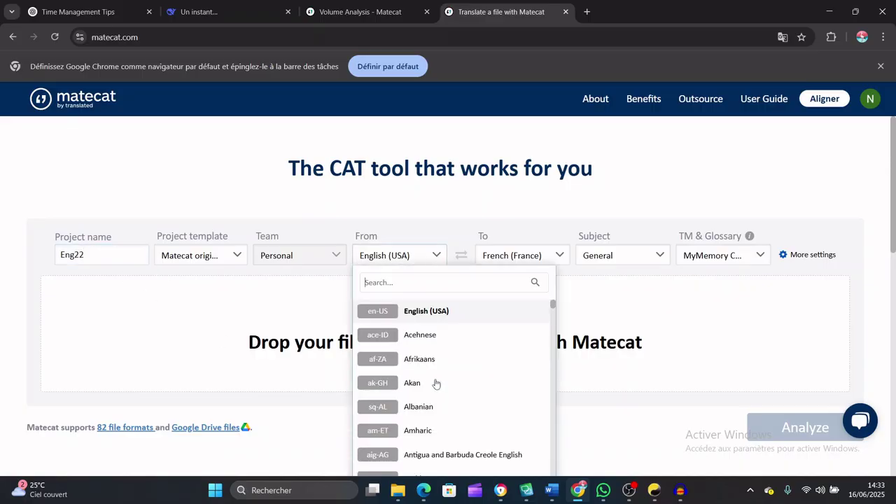
pyautogui.scroll(-5, 436, 384)
pyautogui.scroll(-7, 436, 384)
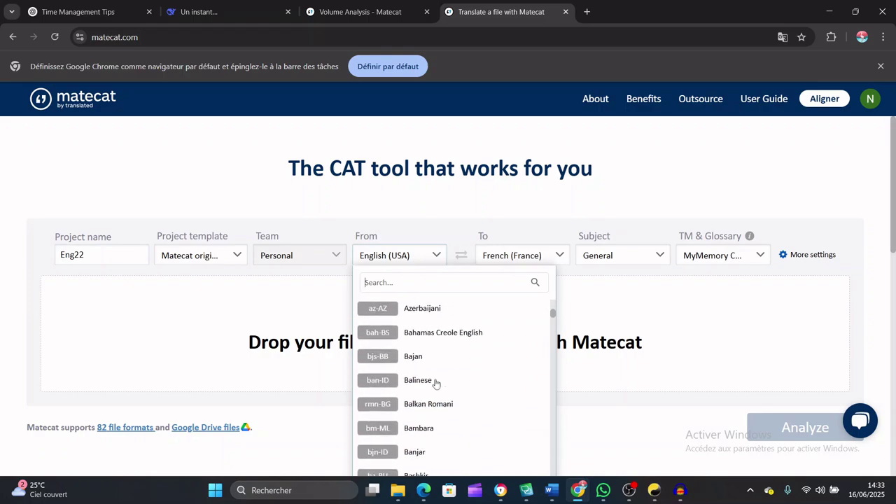
pyautogui.scroll(-6, 435, 384)
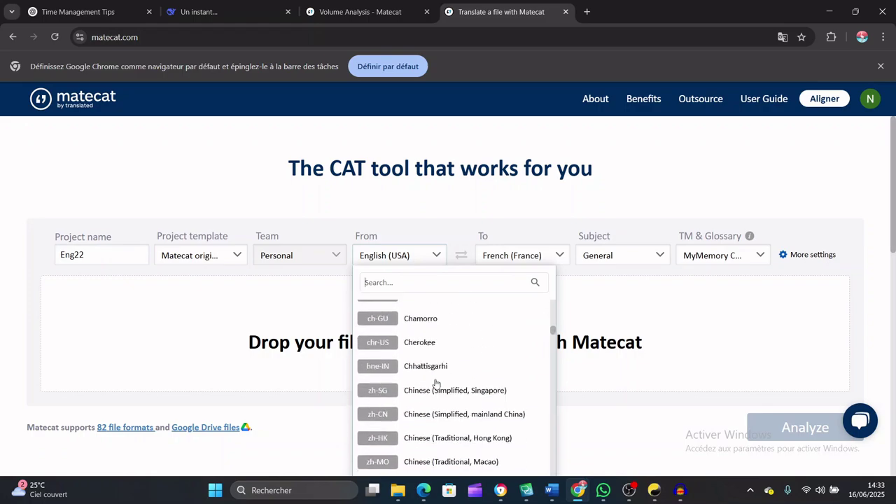
pyautogui.scroll(1, 436, 384)
pyautogui.scroll(-1, 435, 383)
pyautogui.scroll(-7, 436, 384)
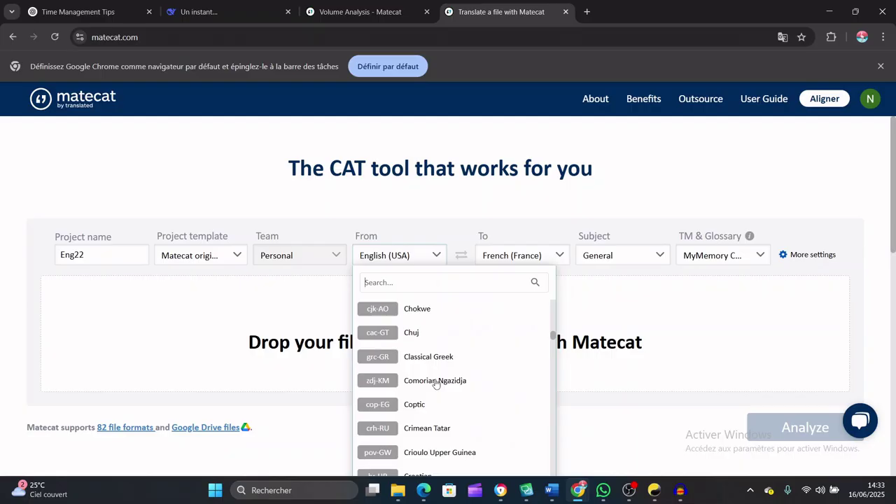
pyautogui.scroll(-3, 435, 383)
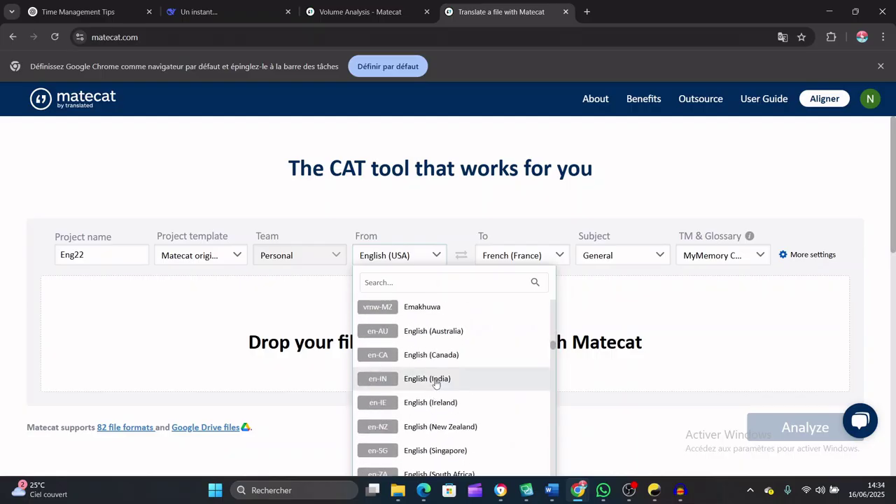
pyautogui.scroll(-2, 437, 420)
pyautogui.click(437, 439)
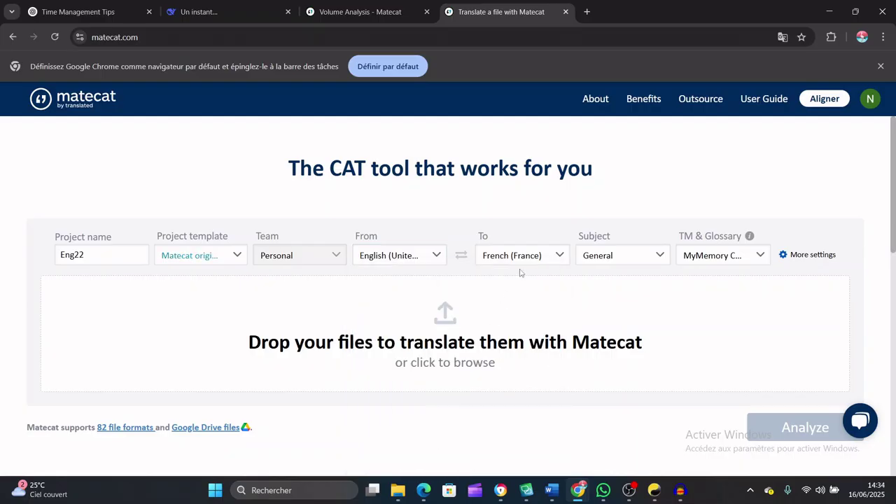
# - Add FILE EN 2.docx to the Eng22 project and start its analysis
pyautogui.click(471, 366)
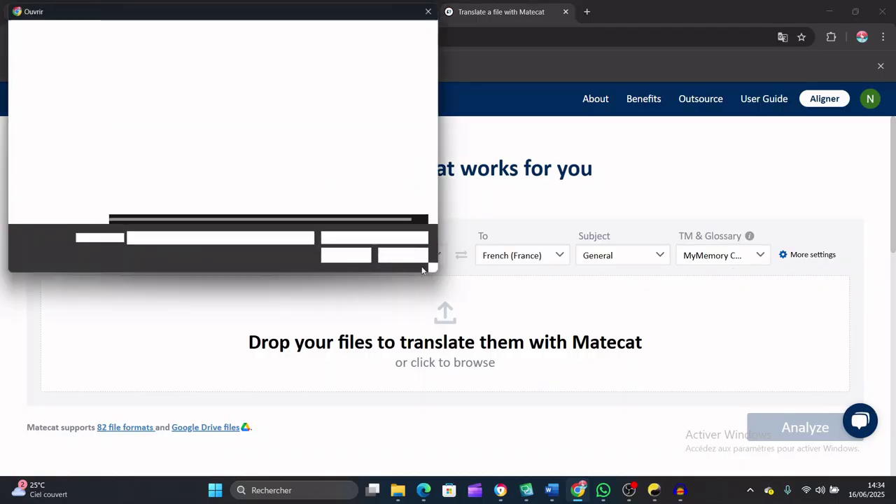
pyautogui.doubleClick(128, 92)
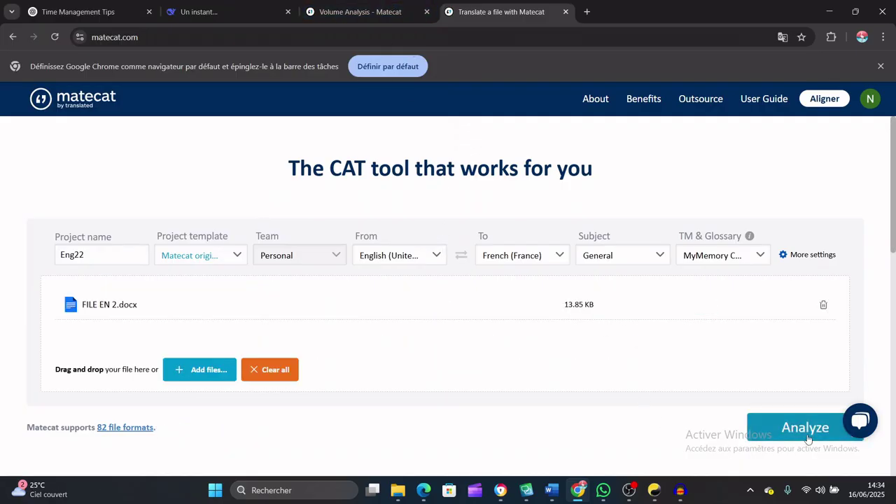
pyautogui.scroll(-1, 636, 390)
pyautogui.click(798, 370)
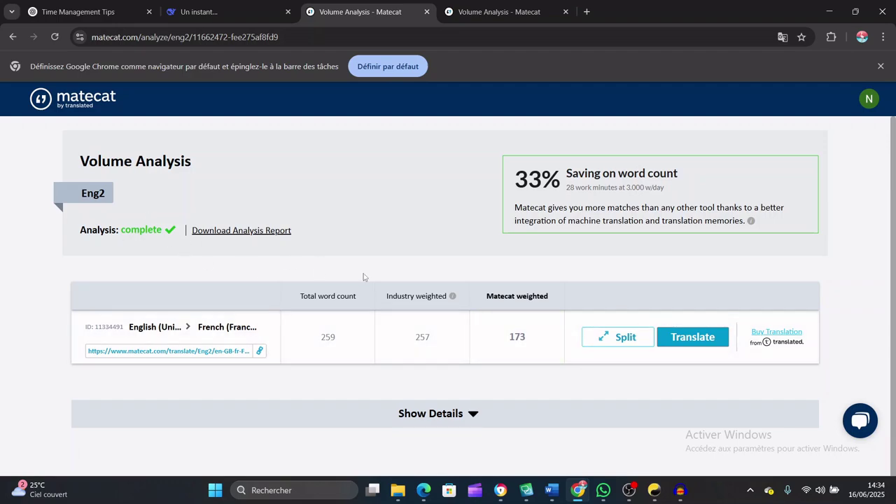
# - Open the Eng2 job for translation and apply the match "Importance de la gestion du temps" to the title segment
pyautogui.click(690, 339)
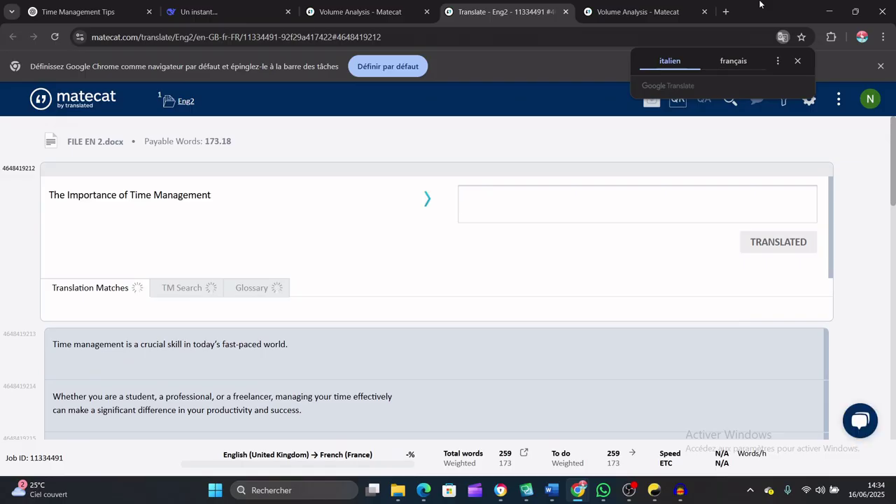
pyautogui.click(798, 61)
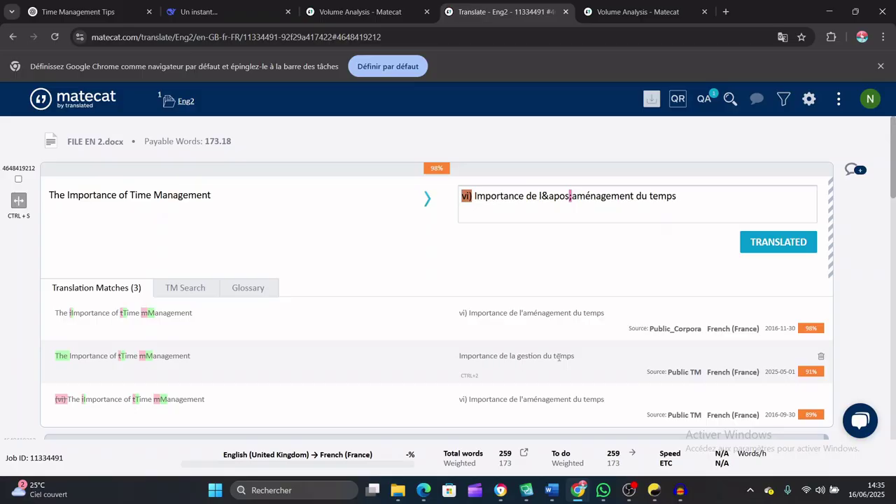
pyautogui.doubleClick(558, 358)
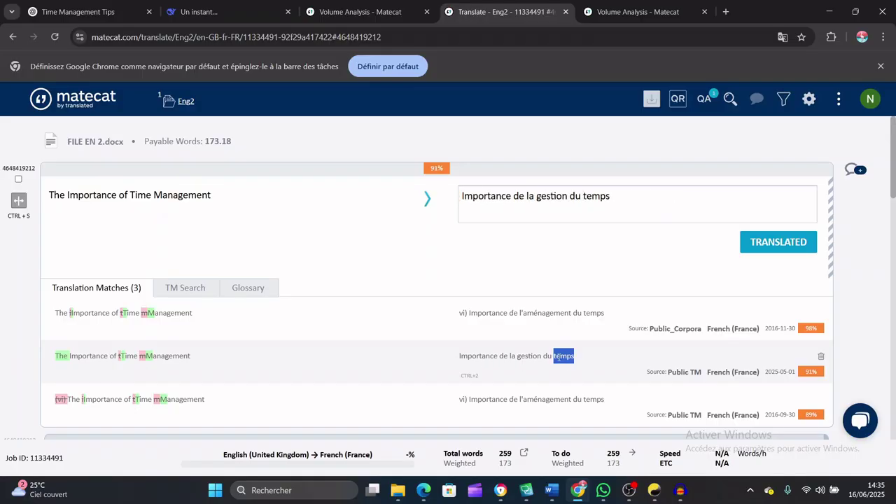
# - Change the title translation to "L'importance de la gestion du temps" and mark the segment as translated
pyautogui.click(462, 197)
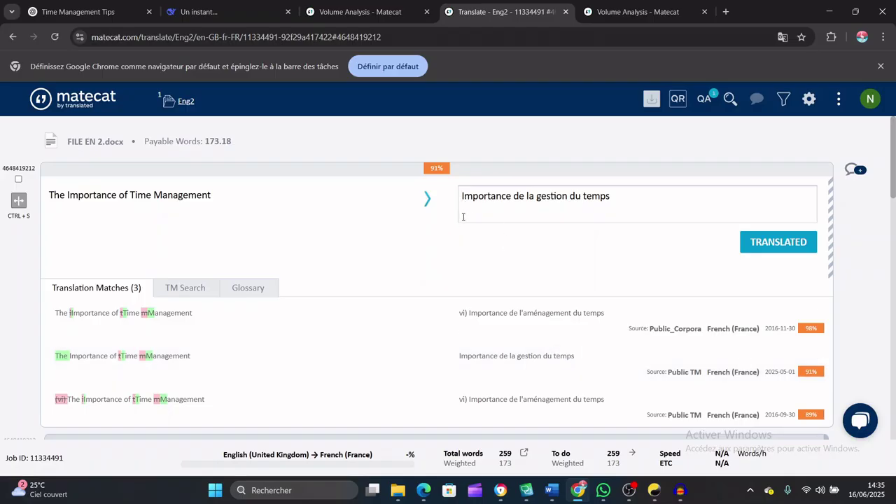
pyautogui.press('Delete')
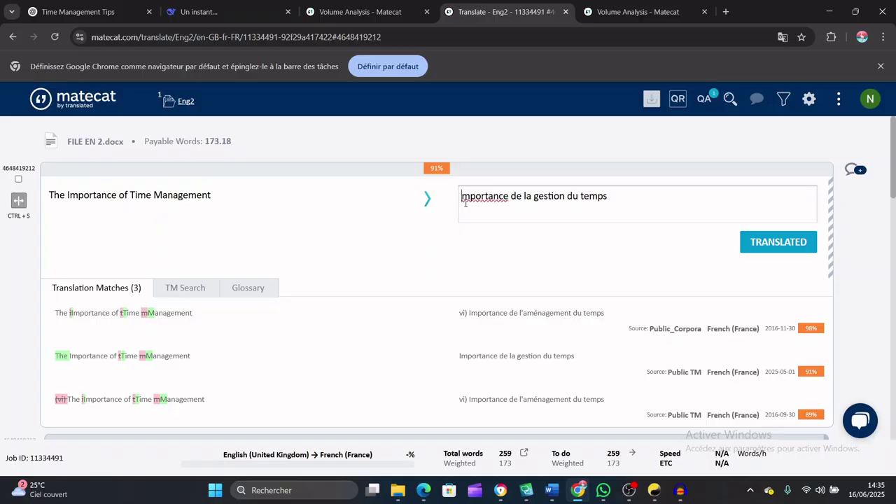
pyautogui.write("L'i")
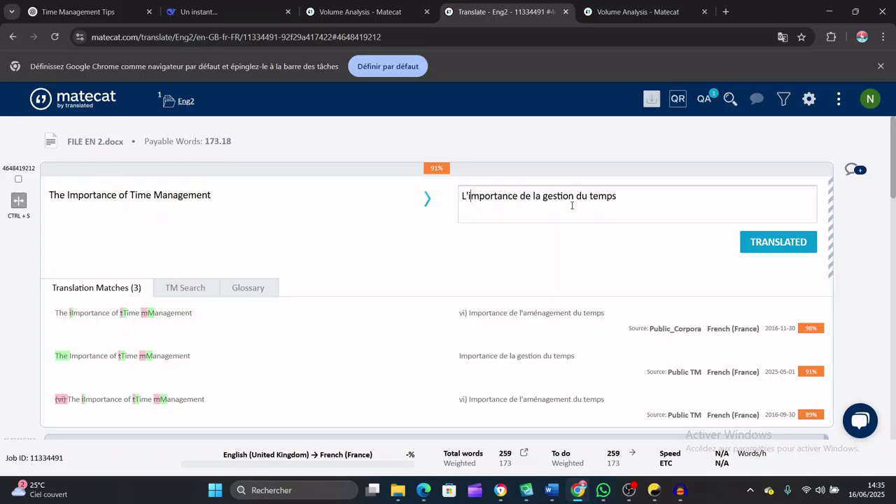
pyautogui.click(647, 200)
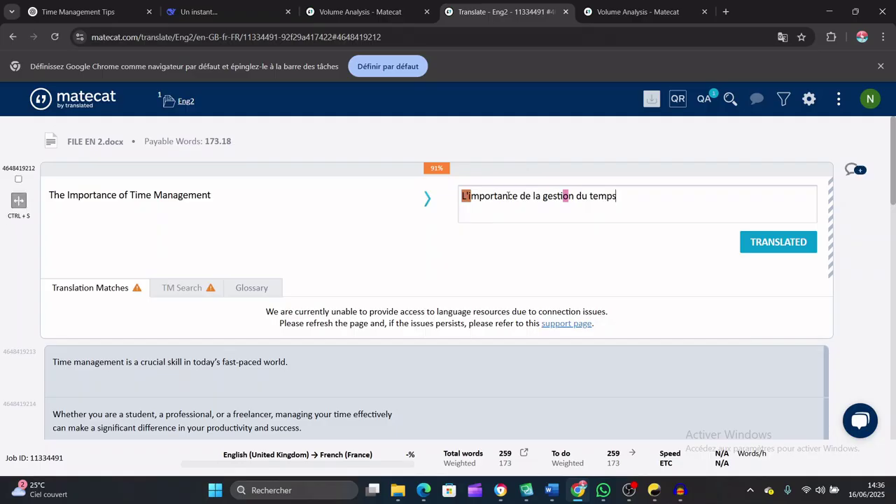
pyautogui.click(771, 246)
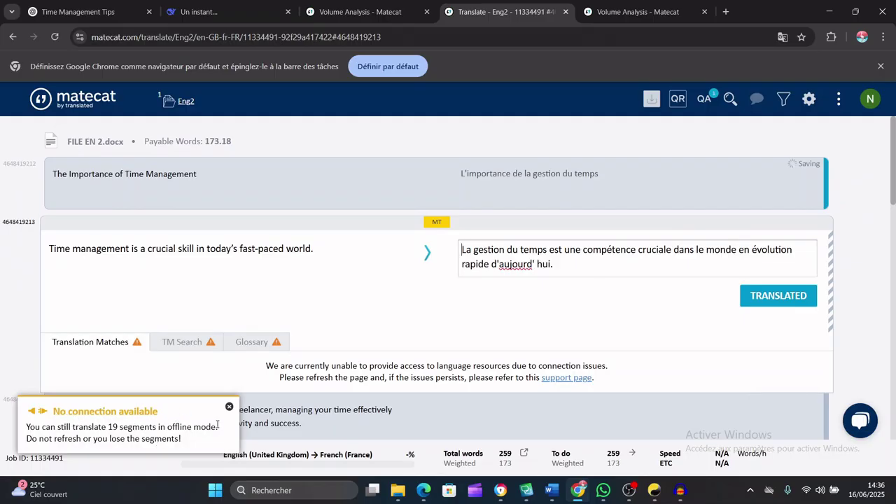
# - Dismiss the connection notice, then disconnect from and reconnect to the Orange-77E3 Wi-Fi network
pyautogui.click(229, 407)
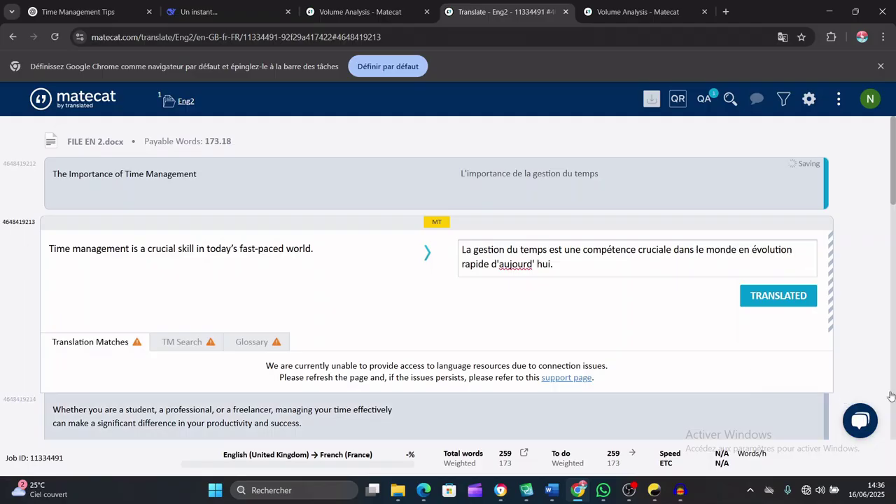
pyautogui.click(806, 492)
pyautogui.click(738, 220)
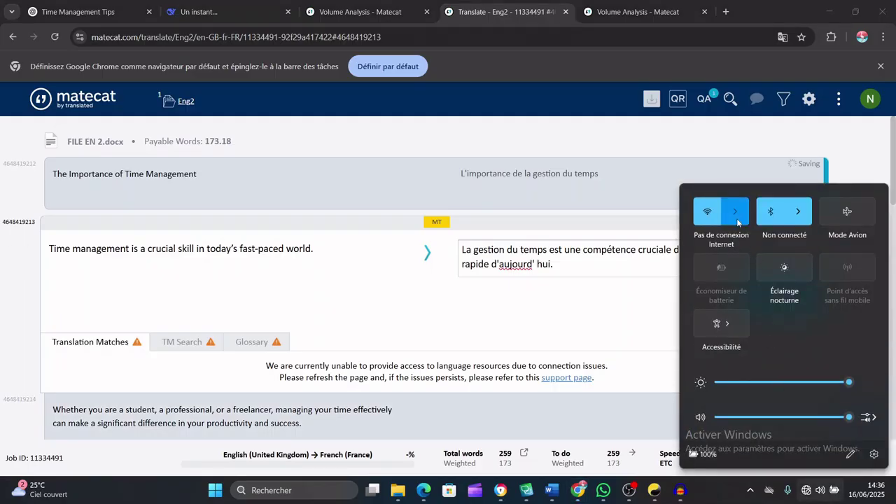
pyautogui.click(828, 266)
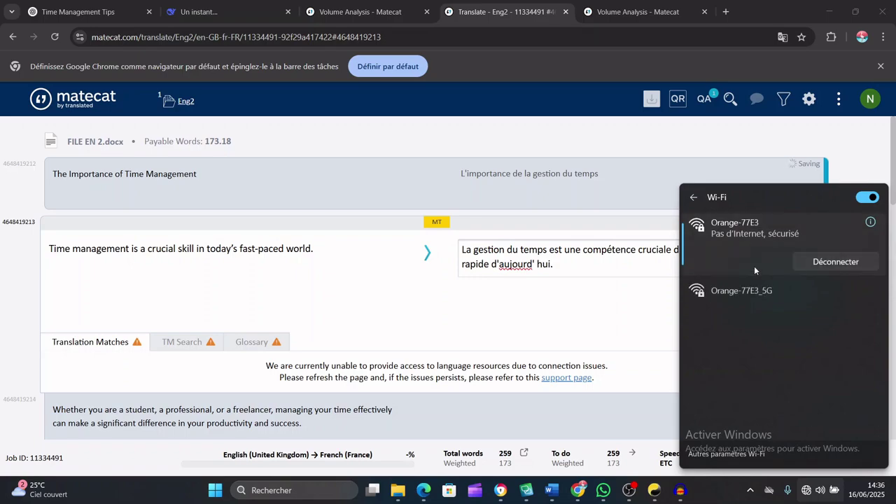
pyautogui.click(836, 280)
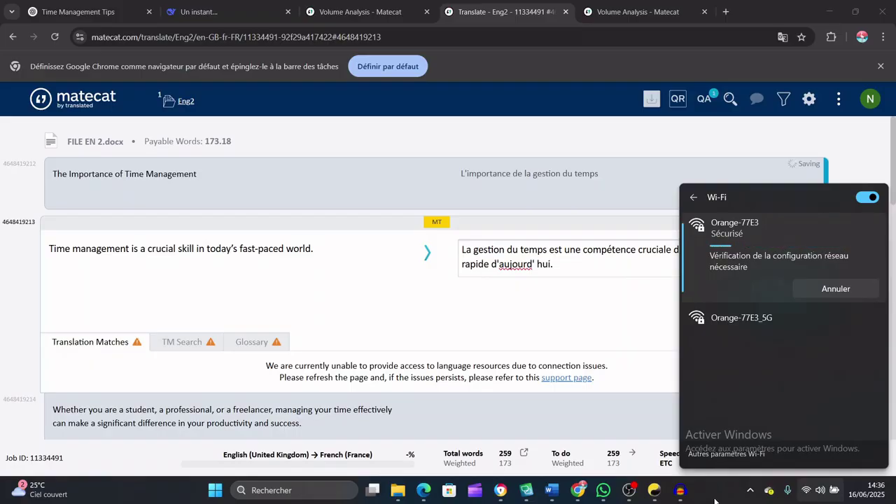
pyautogui.click(714, 500)
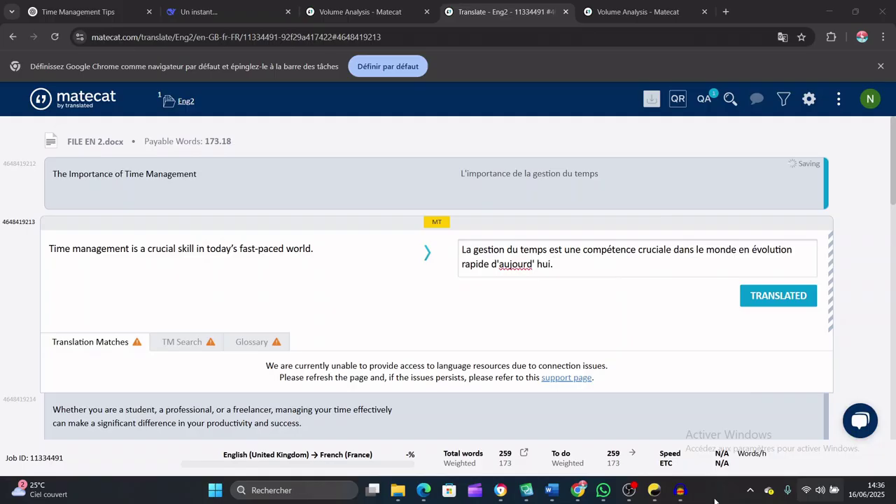
# - Reopen the title segment, mark it as translated again, and dismiss the offline notice
pyautogui.click(578, 259)
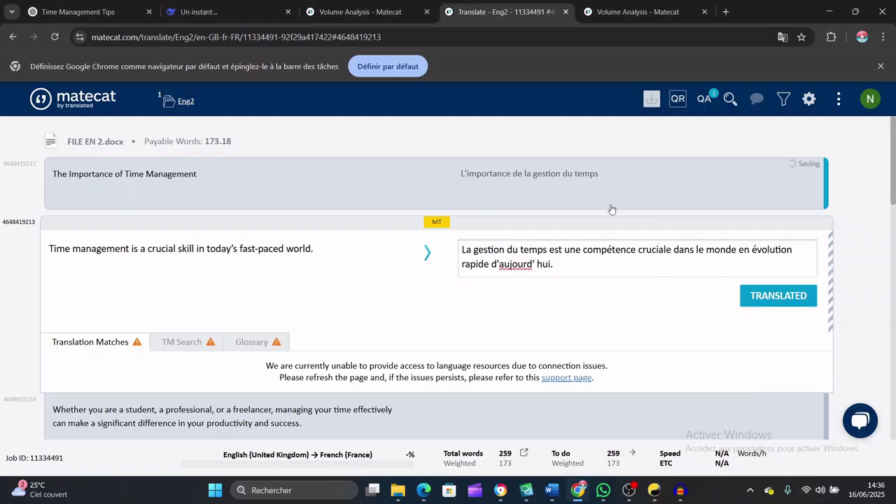
pyautogui.click(616, 179)
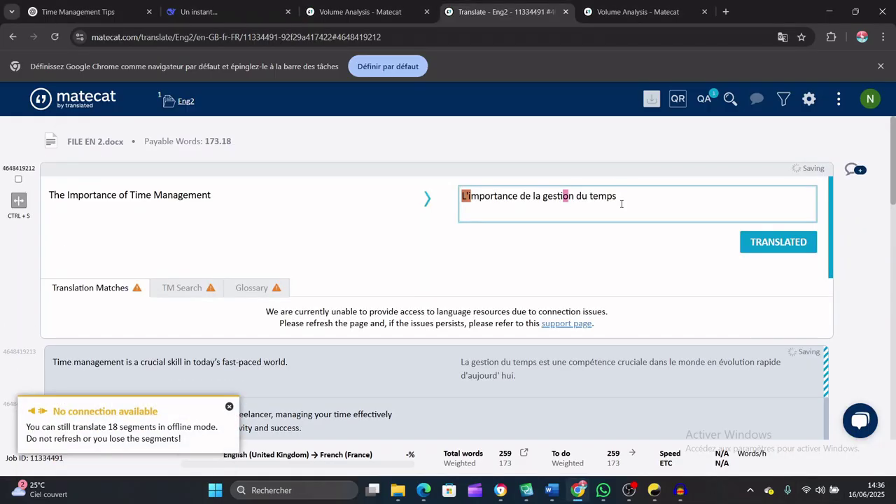
pyautogui.click(766, 242)
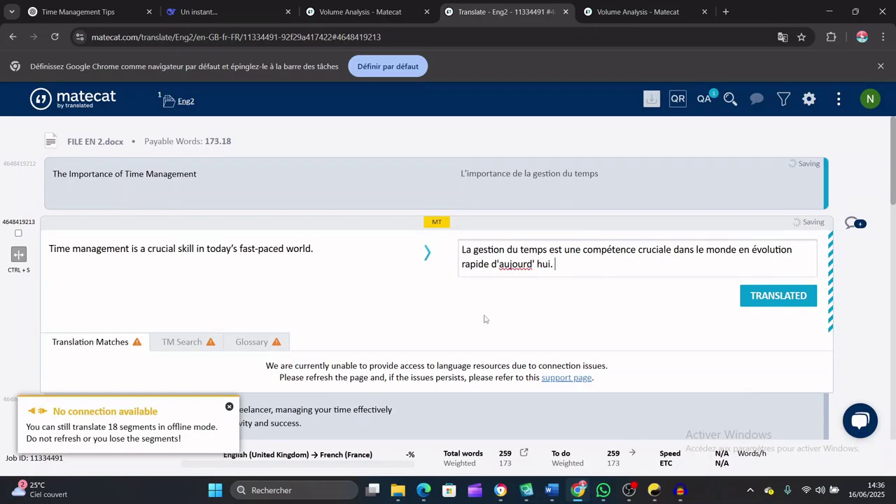
pyautogui.click(229, 407)
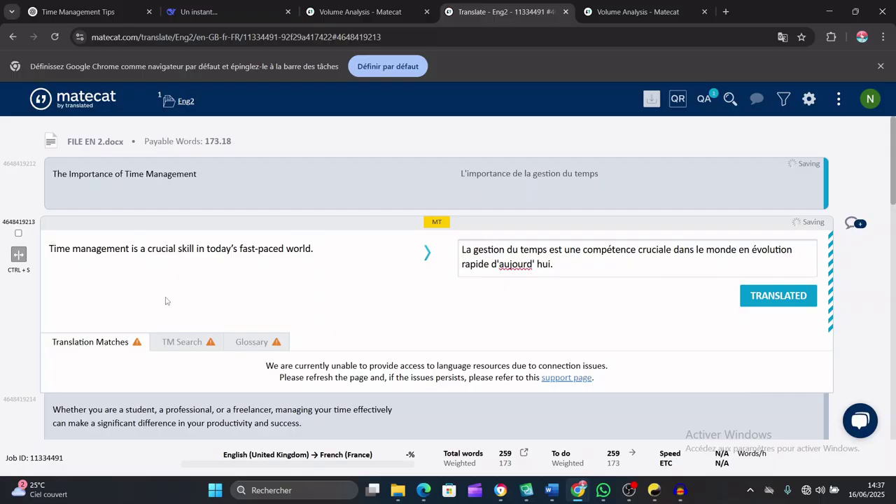
# - Switch to the MyMemory browser window, show its Reverso tab, and dismiss the Google sign-in prompt
pyautogui.moveTo(500, 490)
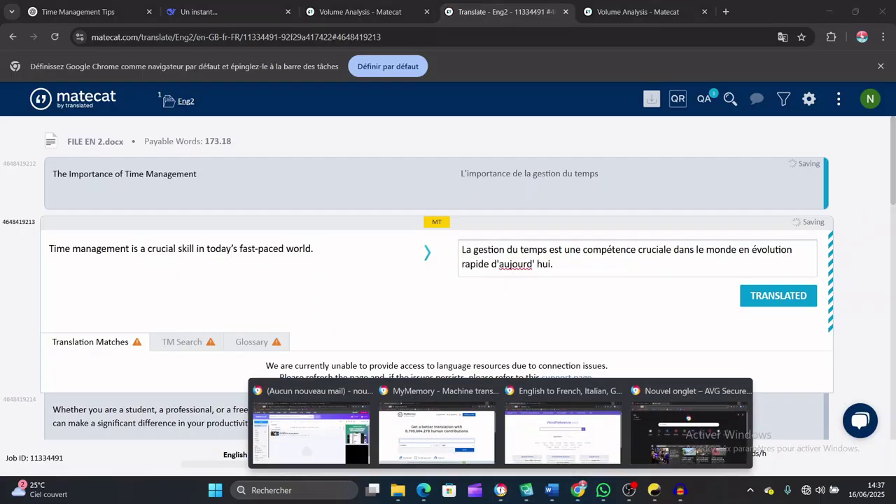
pyautogui.click(437, 441)
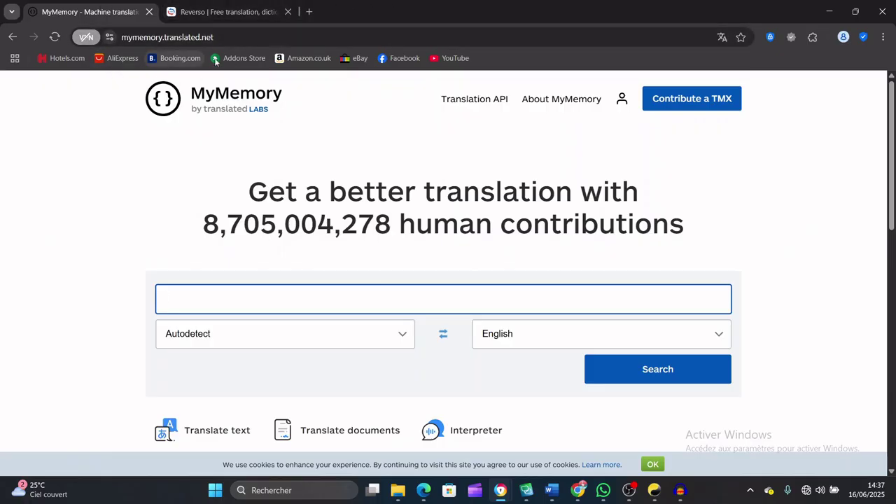
pyautogui.click(219, 13)
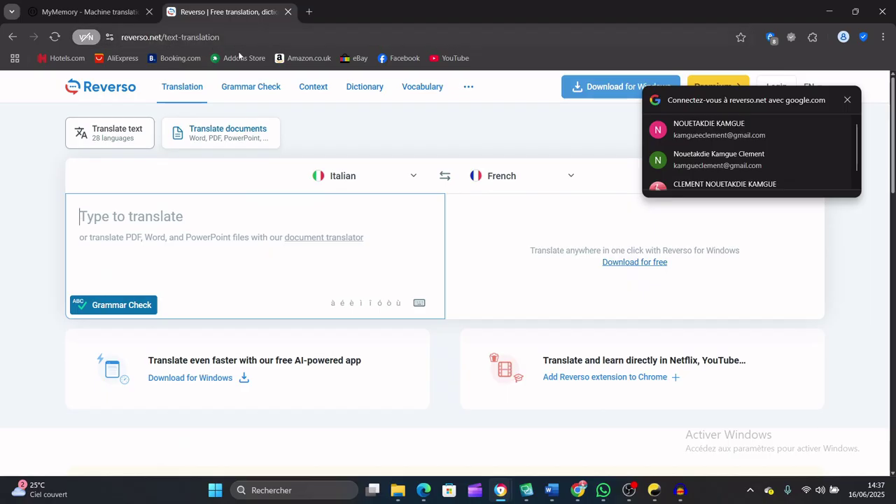
pyautogui.click(849, 102)
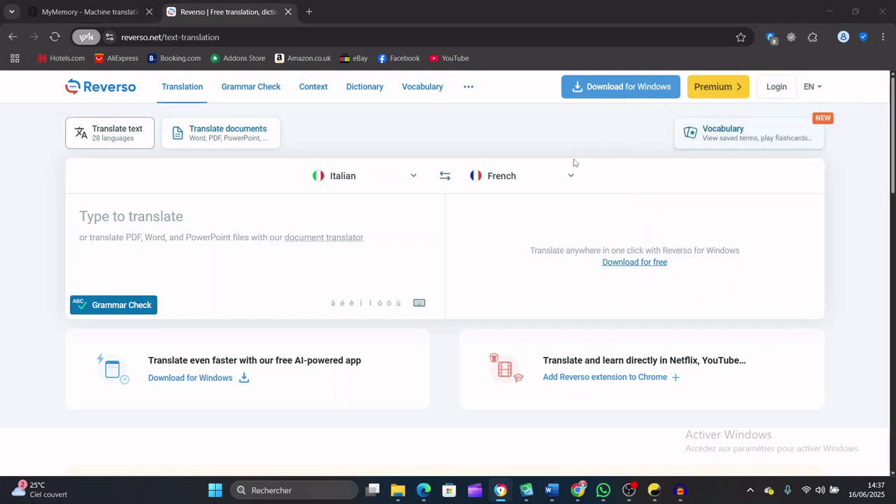
# - Try to open Reverso's source-language list to change the language from Italian
pyautogui.click(412, 179)
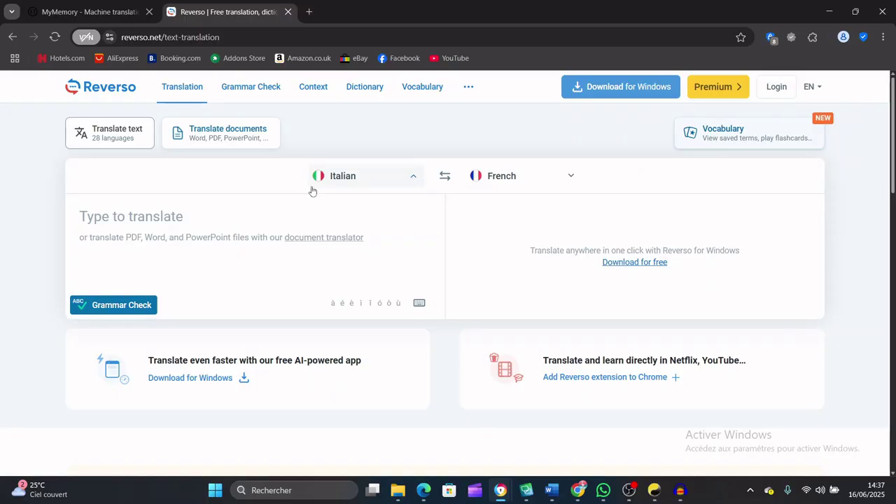
pyautogui.click(416, 180)
pyautogui.click(414, 182)
pyautogui.click(415, 181)
pyautogui.click(415, 182)
pyautogui.click(415, 182)
pyautogui.click(414, 181)
pyautogui.click(414, 180)
pyautogui.click(363, 180)
pyautogui.click(357, 181)
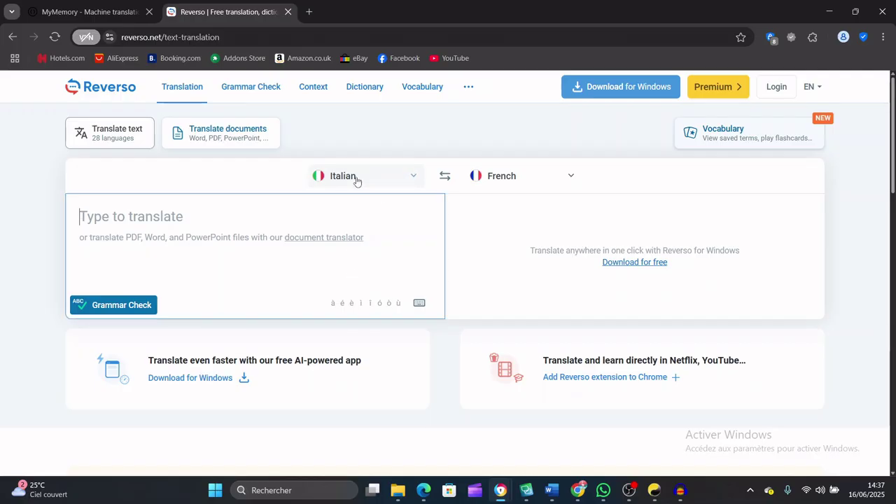
# - Try to reload the Reverso text-translation page from its web address
pyautogui.doubleClick(439, 33)
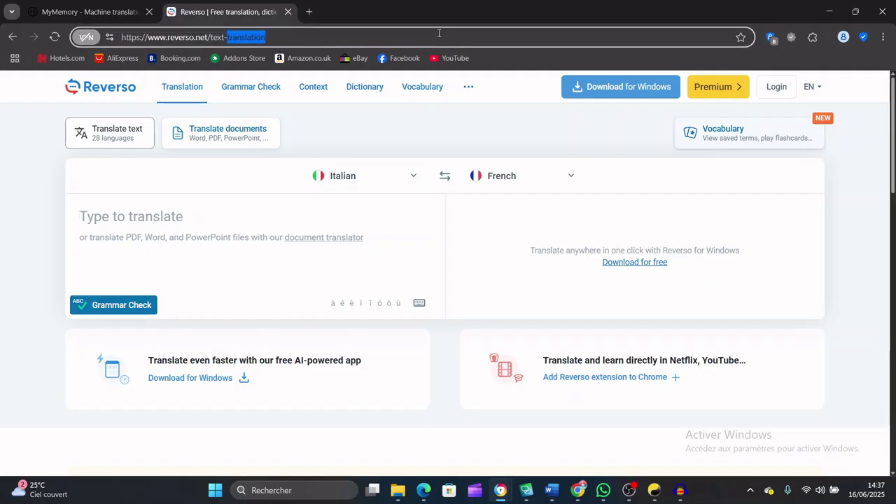
pyautogui.press('Return')
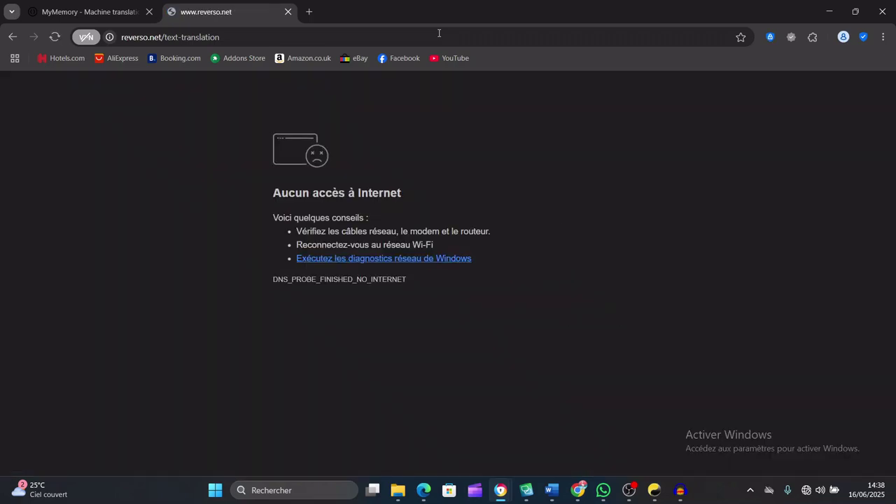
pyautogui.click(439, 33)
pyautogui.press('Return')
pyautogui.doubleClick(440, 31)
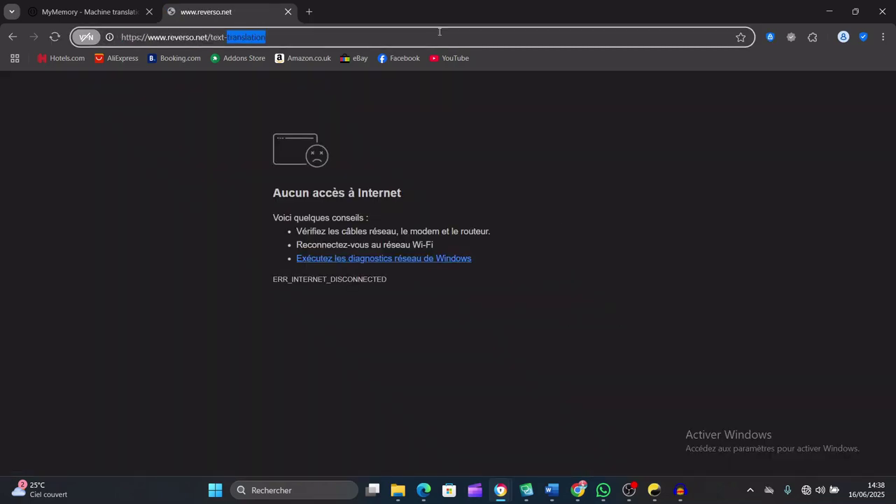
# - Disconnect from the Orange-77E3 Wi-Fi network, reconnect to it, and close the network list
pyautogui.click(812, 491)
pyautogui.click(739, 211)
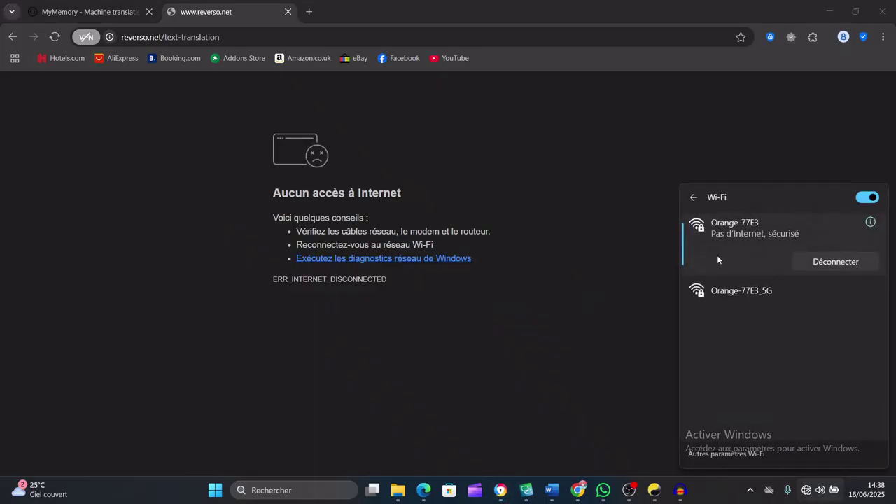
pyautogui.click(836, 278)
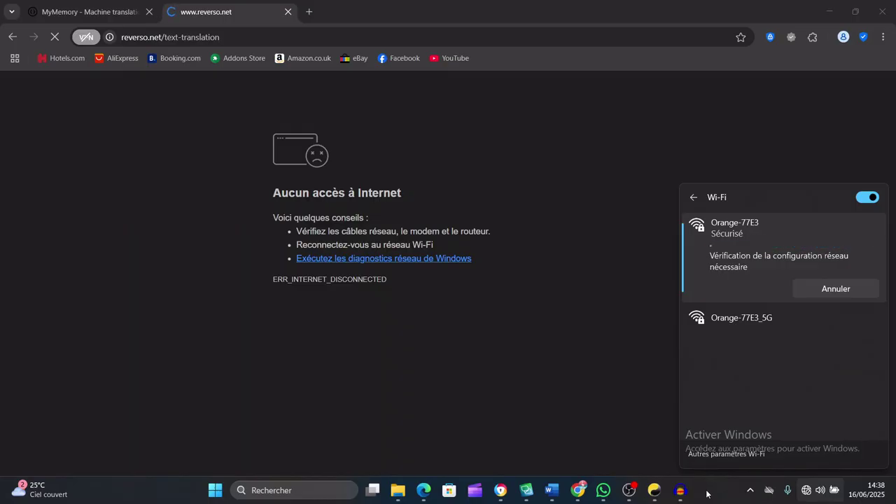
pyautogui.click(708, 495)
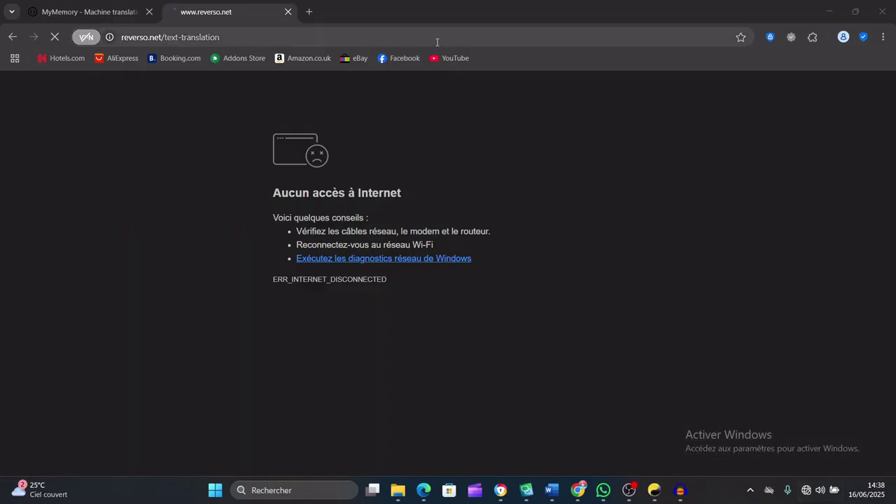
# - Retry loading the Reverso text-translation page over the restored Wi-Fi connection
pyautogui.doubleClick(437, 39)
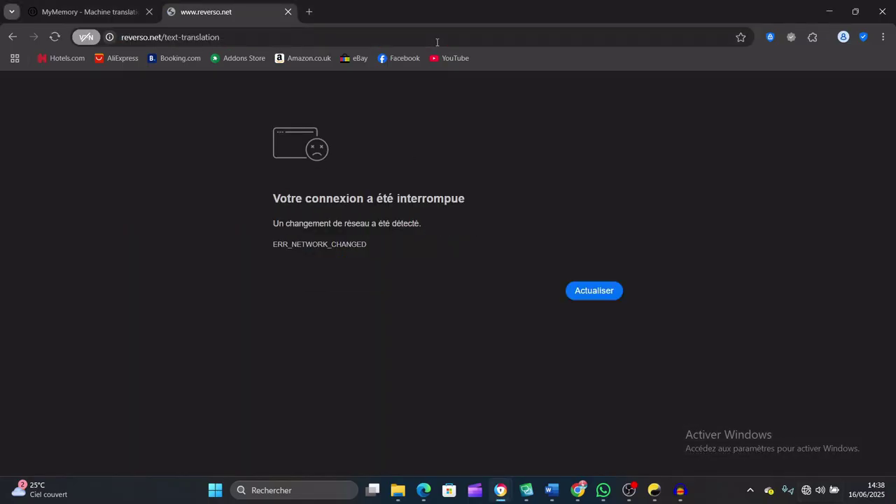
pyautogui.click(437, 39)
pyautogui.click(437, 40)
pyautogui.press('Return')
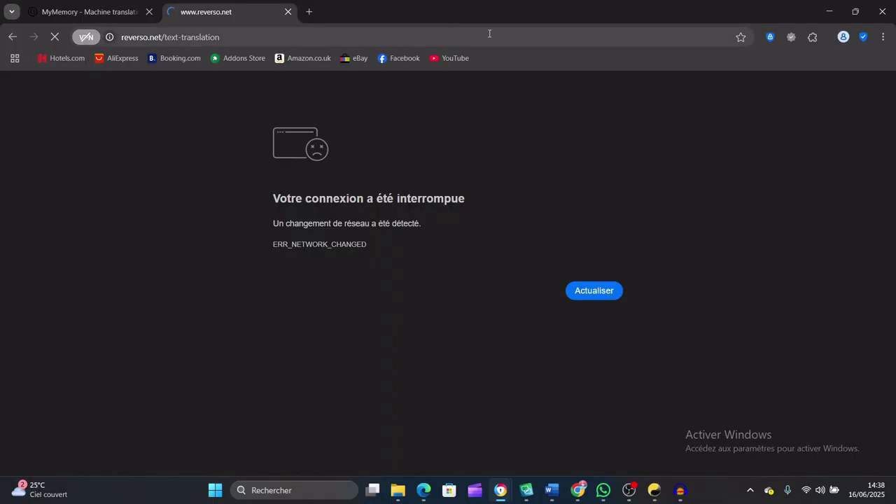
pyautogui.click(587, 290)
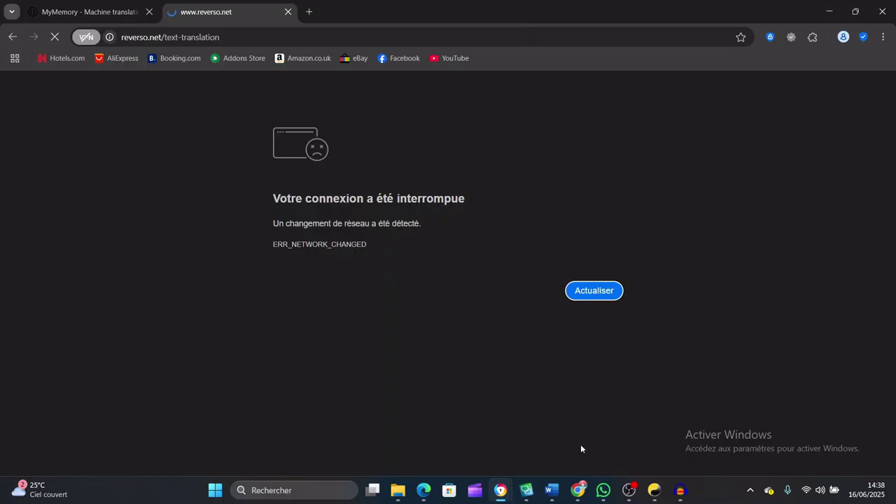
# - Switch to the Matecat job and copy the source sentence "Time management is a crucial skill in today’s fast-paced world."
pyautogui.click(578, 491)
pyautogui.click(613, 460)
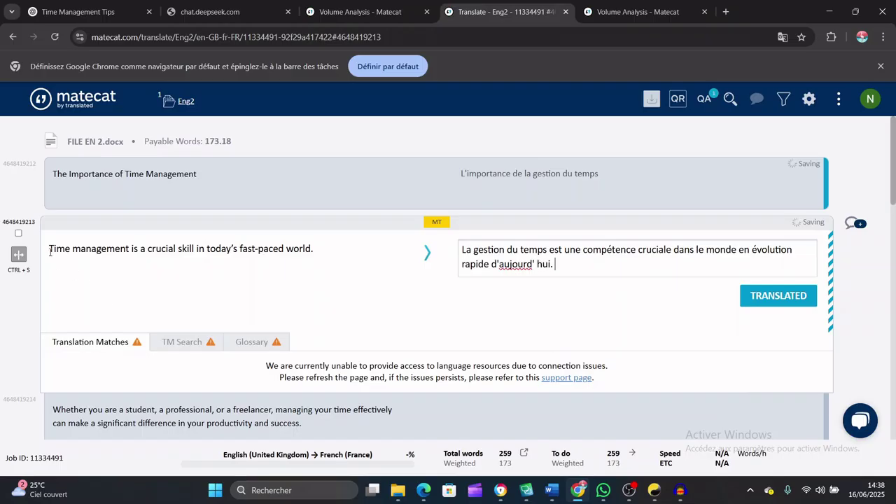
pyautogui.moveTo(49, 250); pyautogui.dragTo(329, 251)
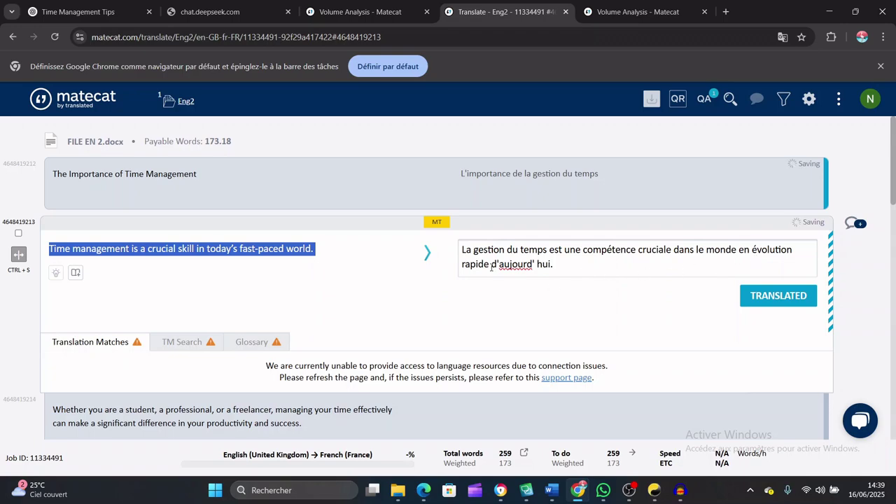
pyautogui.rightClick(294, 248)
pyautogui.click(327, 226)
# - Return to the Reverso window and try refreshing its page, checking the MyMemory tab in between
pyautogui.moveTo(500, 490)
pyautogui.click(420, 430)
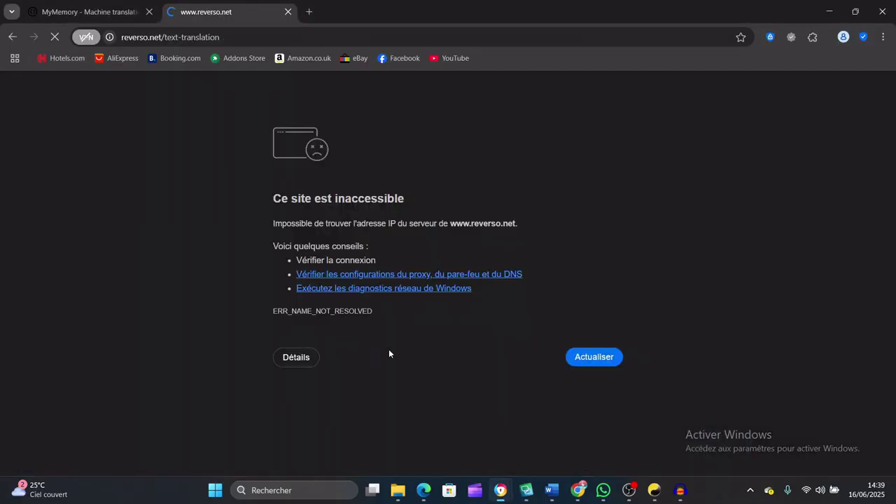
pyautogui.click(594, 363)
pyautogui.doubleClick(527, 39)
pyautogui.click(112, 13)
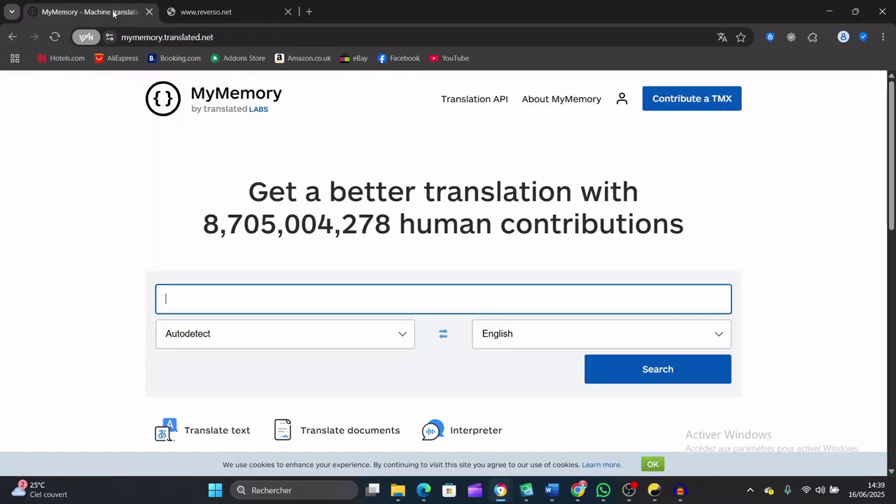
pyautogui.click(199, 12)
pyautogui.click(426, 29)
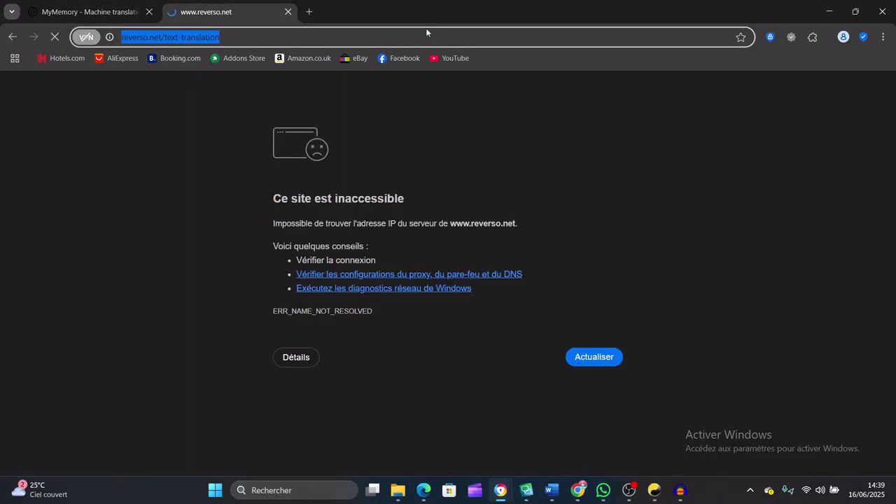
pyautogui.click(425, 35)
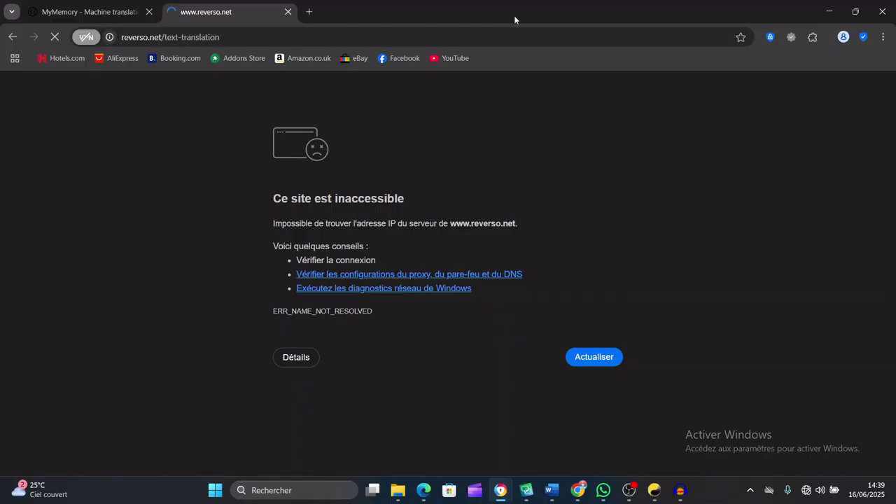
# - Check the Orange-77E3 Wi-Fi connection and try to load the Reverso page again
pyautogui.click(818, 490)
pyautogui.click(734, 219)
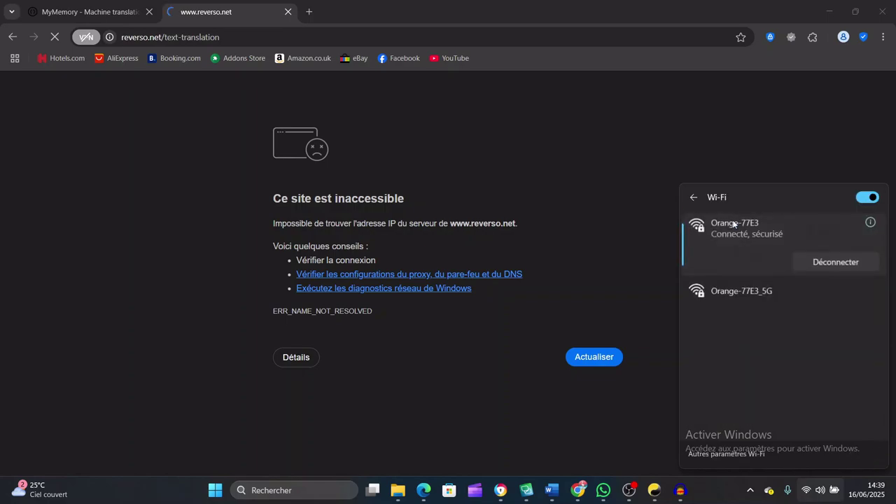
pyautogui.press('Escape')
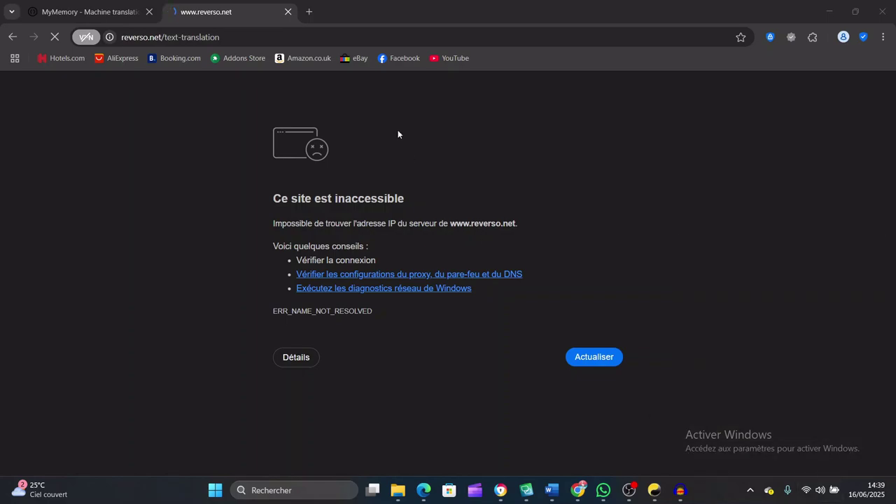
pyautogui.click(575, 356)
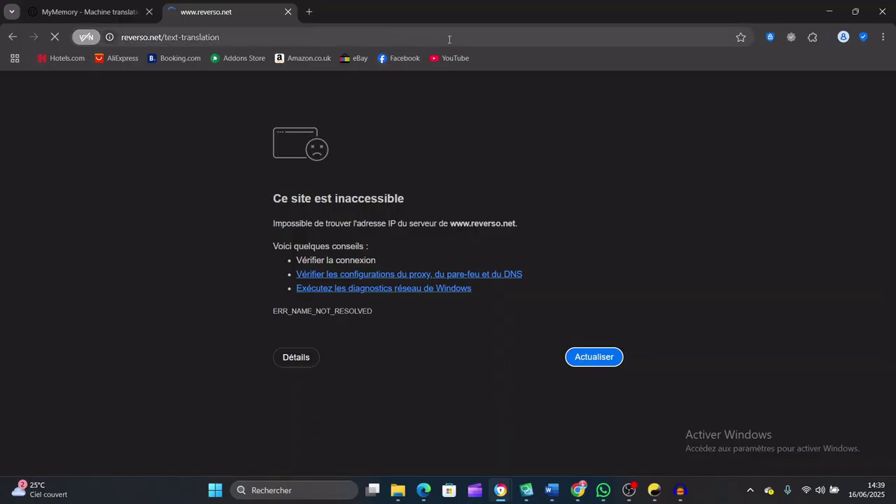
pyautogui.doubleClick(475, 45)
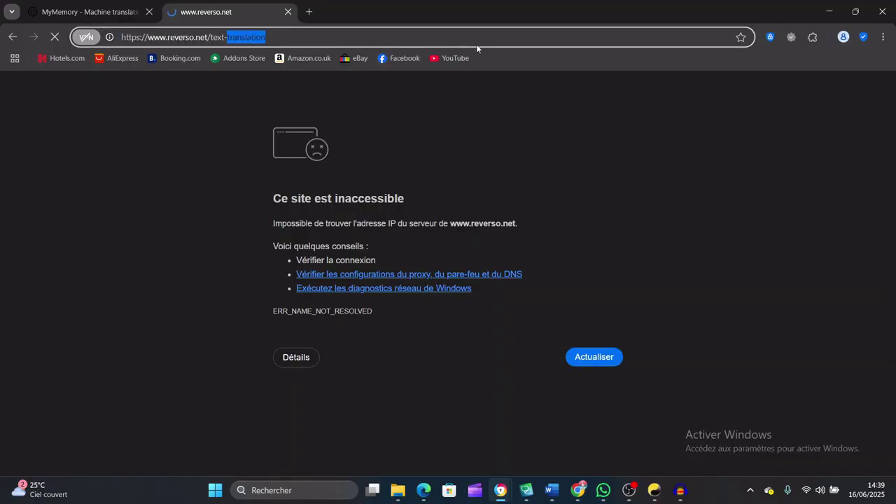
pyautogui.press('Return')
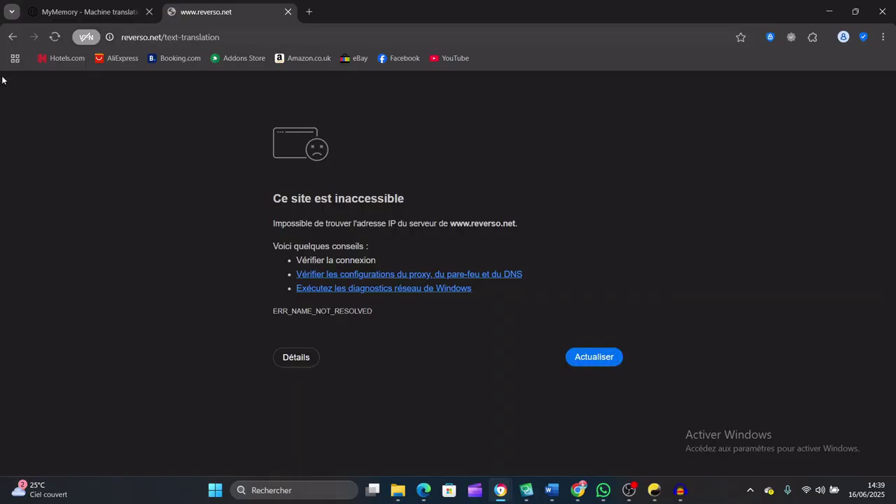
pyautogui.click(283, 40)
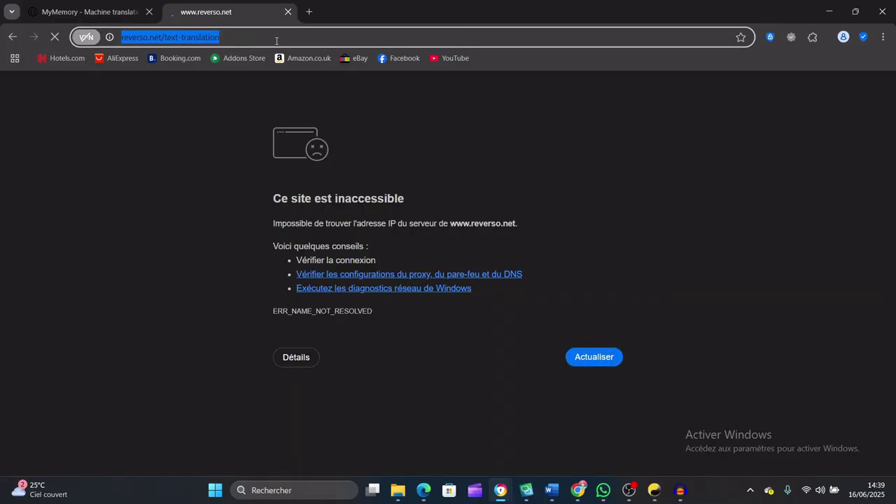
# - On the MyMemory page, set the source language to English and the target language to French
pyautogui.click(112, 12)
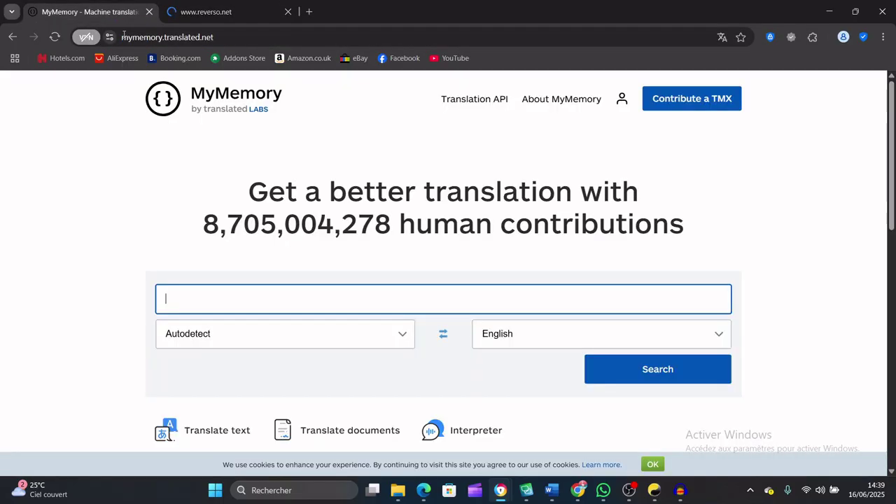
pyautogui.click(386, 343)
pyautogui.scroll(-3, 333, 220)
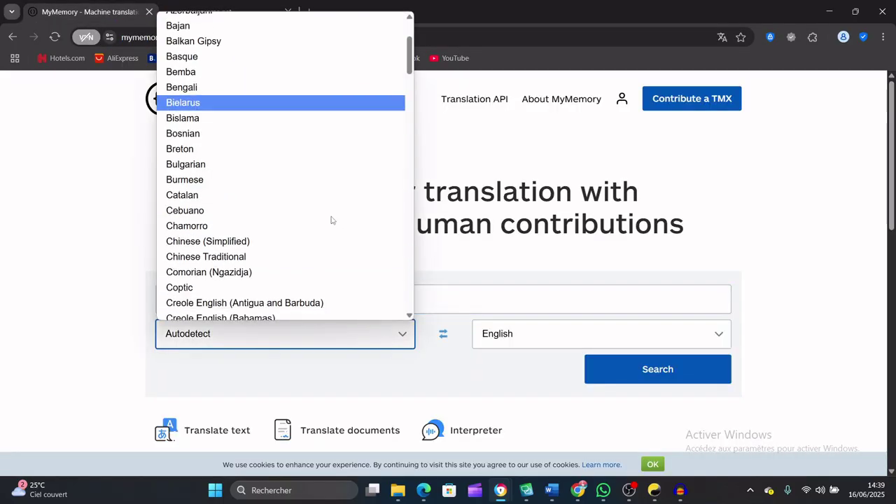
pyautogui.scroll(-3, 333, 220)
pyautogui.scroll(-1, 333, 217)
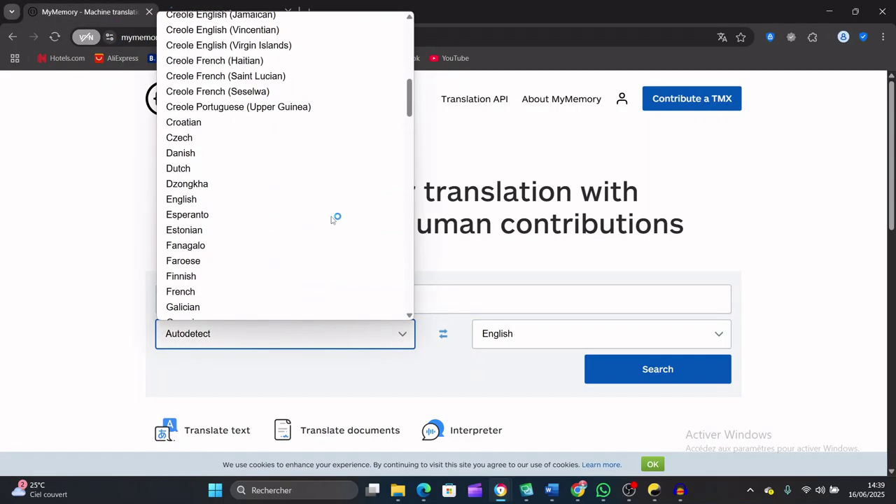
pyautogui.click(221, 202)
pyautogui.click(511, 338)
pyautogui.scroll(-1, 504, 275)
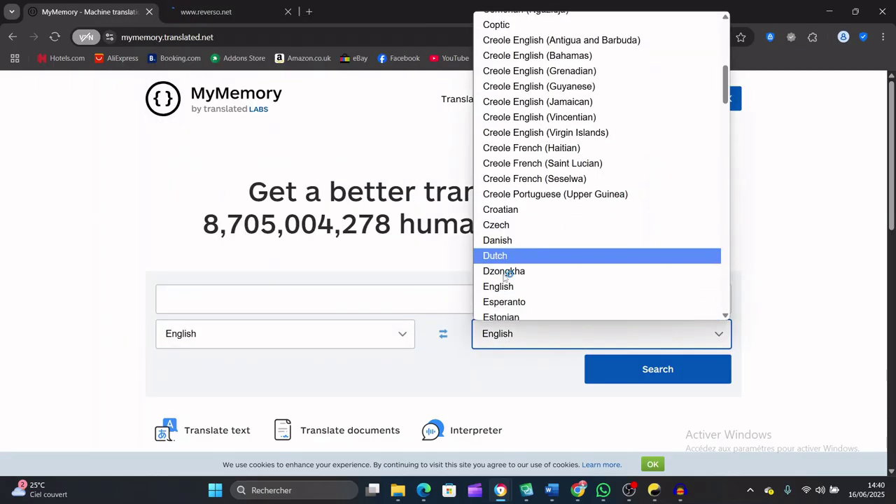
pyautogui.scroll(-2, 505, 275)
pyautogui.click(503, 285)
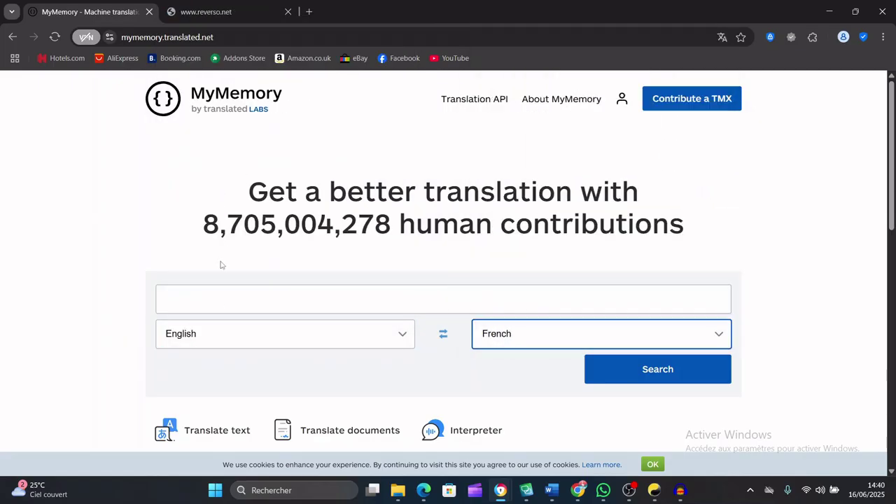
# - Search MyMemory for the copied sentence "Time management is a crucial skill in today’s fast-paced world." and refresh the Reverso page
pyautogui.click(222, 302)
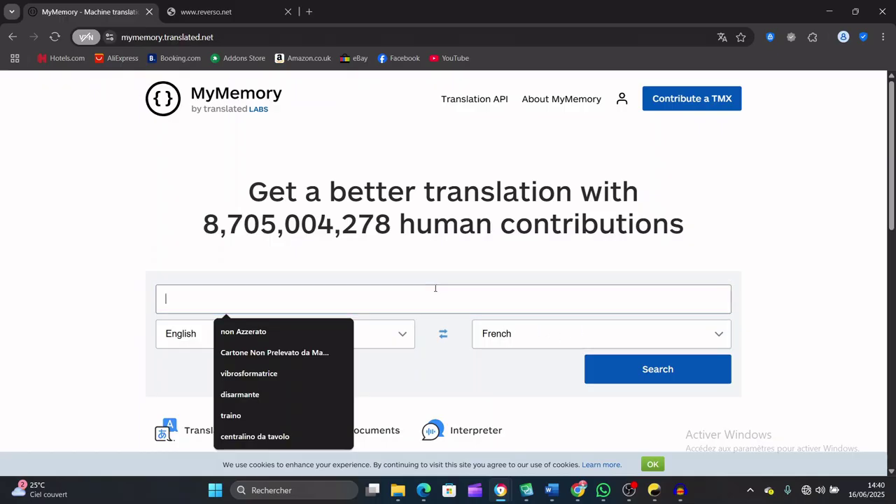
pyautogui.hotkey('ctrl', 'v')
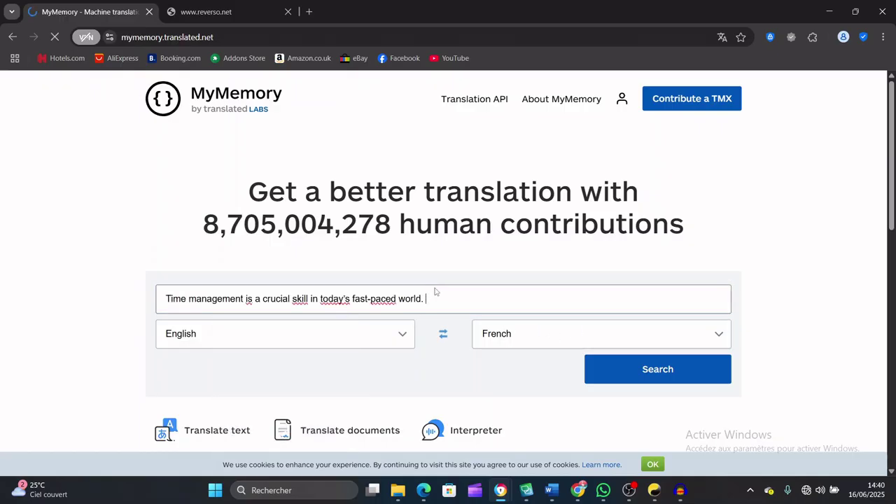
pyautogui.click(255, 19)
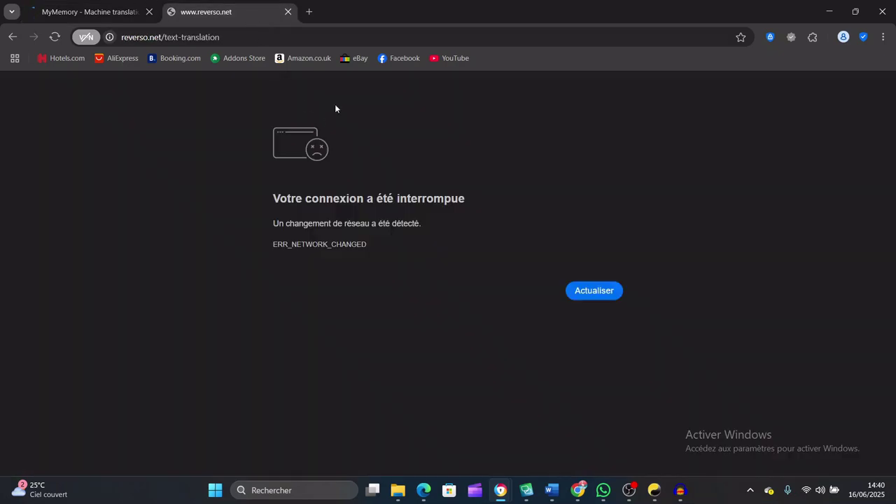
pyautogui.click(587, 291)
pyautogui.click(83, 8)
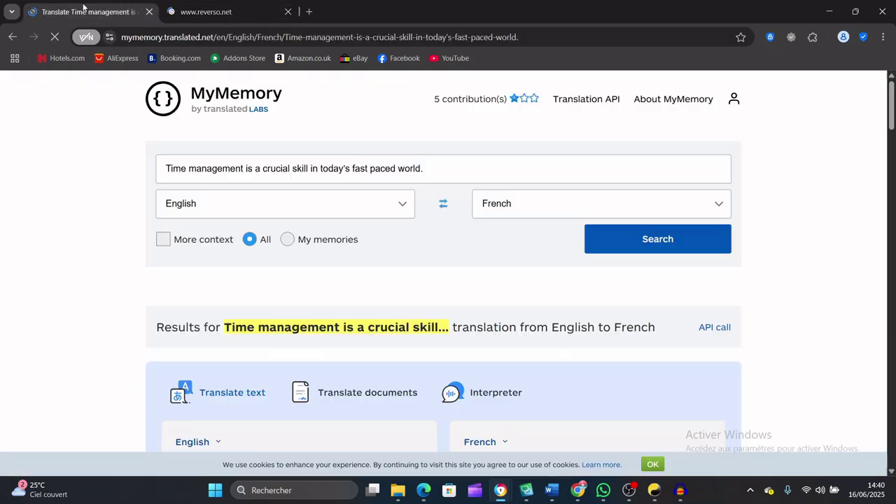
pyautogui.click(210, 12)
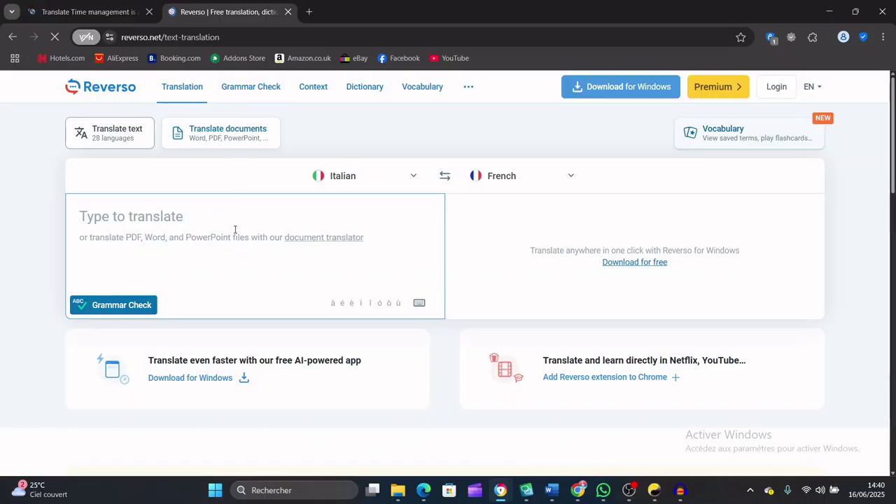
# - Set Reverso's source language to English and enter "Time management is a crucial skill in today’s fast-paced world." for translation into French
pyautogui.click(410, 180)
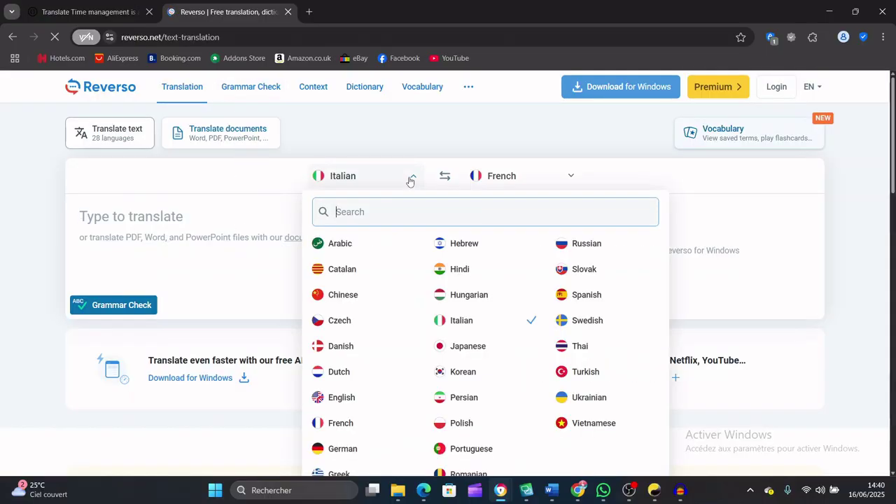
pyautogui.click(341, 398)
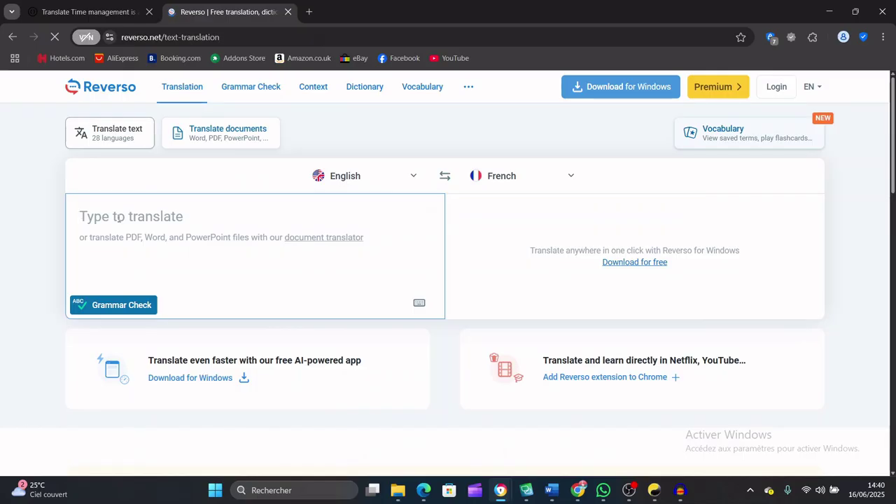
pyautogui.write('Time management is a crucial skill in today’s fast-paced world.')
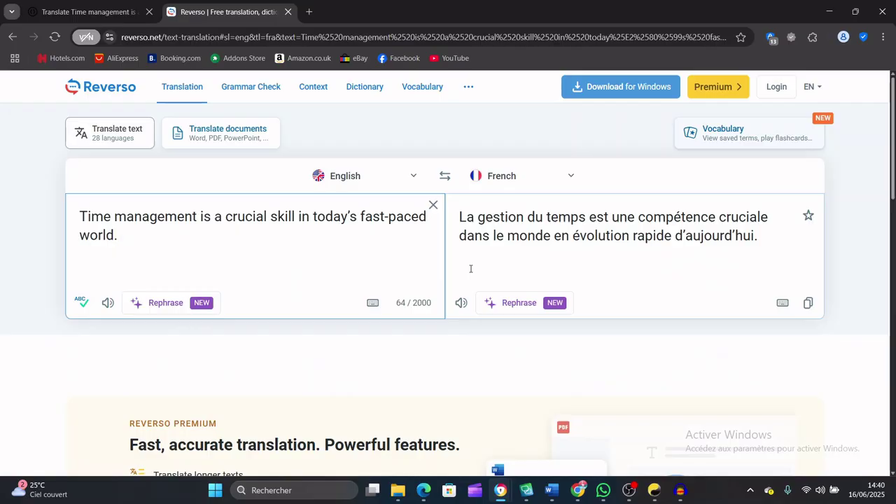
# - Copy Reverso's French translation of the time management sentence and switch back to the Matecat Eng2 job
pyautogui.moveTo(459, 217); pyautogui.dragTo(771, 241)
pyautogui.hotkey('ctrl', 'c')
pyautogui.rightClick(754, 238)
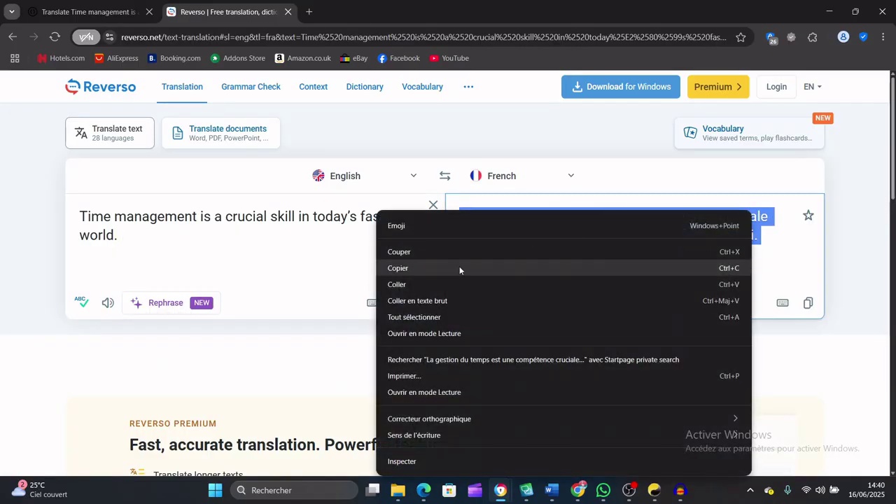
pyautogui.click(431, 269)
pyautogui.click(578, 490)
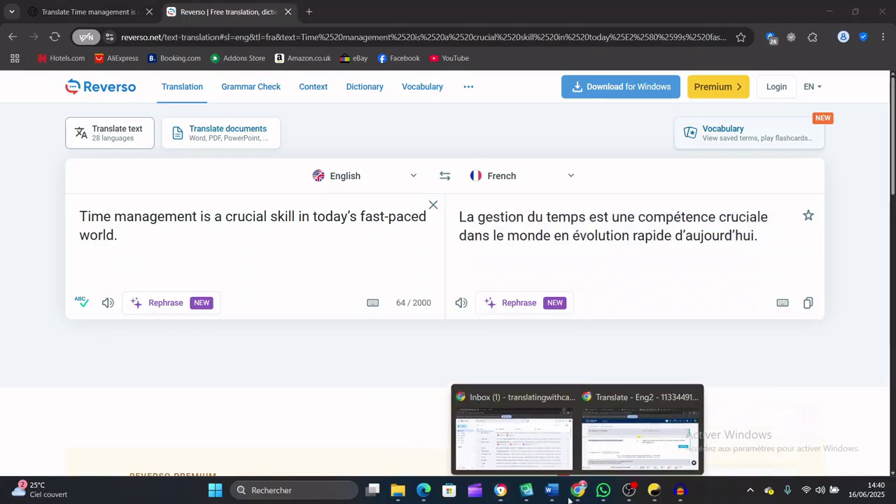
pyautogui.click(626, 457)
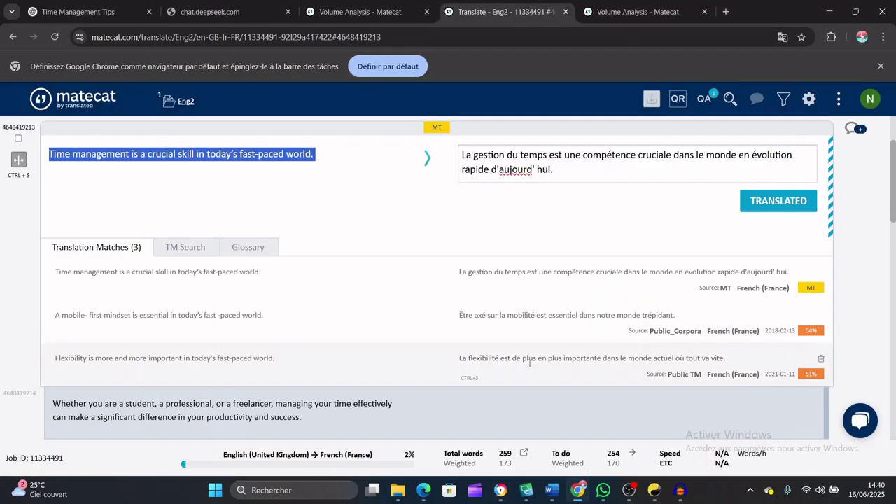
# - Replace the machine translation of the "Time management is a crucial skill" segment with the copied Reverso text and mark it as translated
pyautogui.click(461, 155)
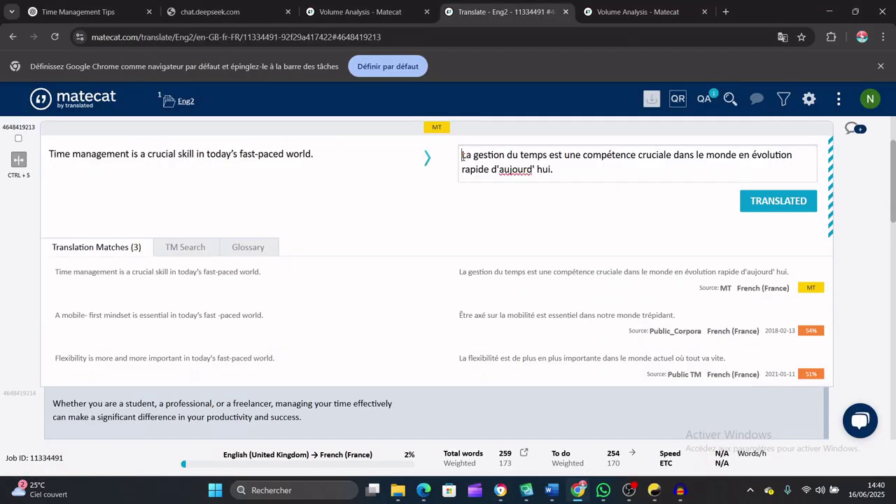
pyautogui.hotkey('ctrl', 'v')
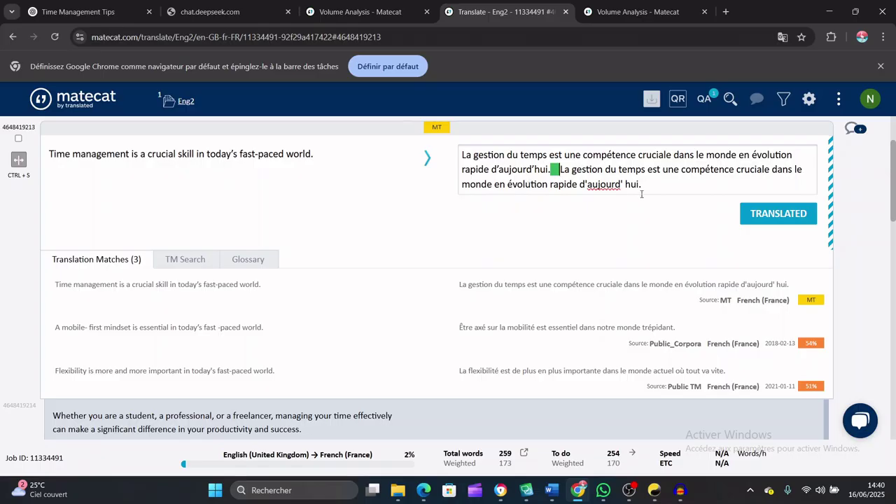
pyautogui.moveTo(642, 181); pyautogui.dragTo(551, 170)
pyautogui.press('BackSpace')
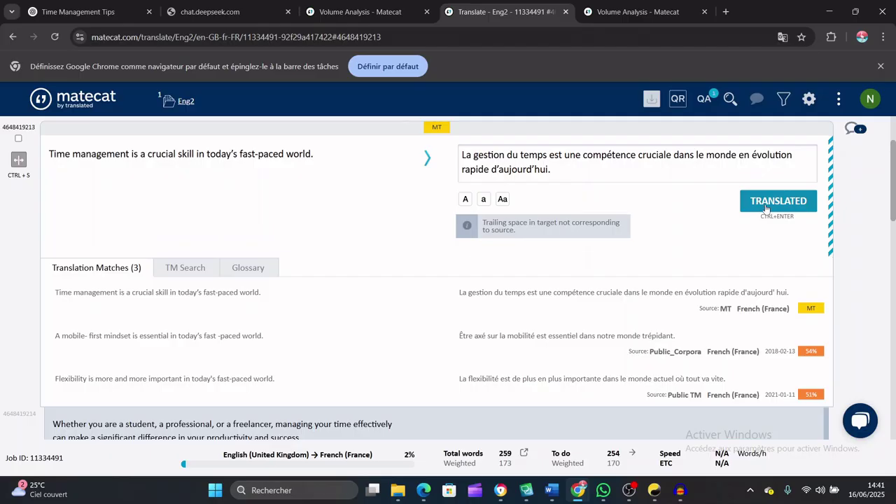
pyautogui.click(766, 209)
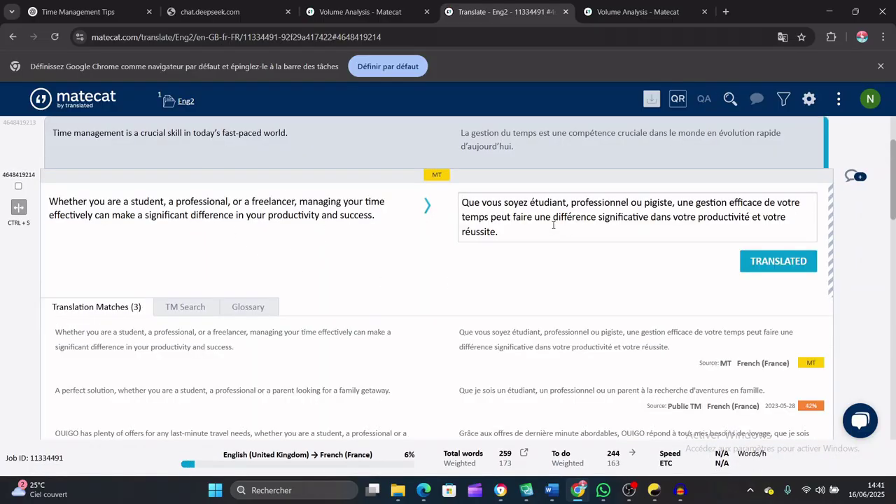
# - Copy the "Whether you are a student, a professional, or a freelancer" source segment into Reverso in place of the previous sentence
pyautogui.click(513, 237)
pyautogui.moveTo(49, 201); pyautogui.dragTo(371, 216)
pyautogui.rightClick(365, 215)
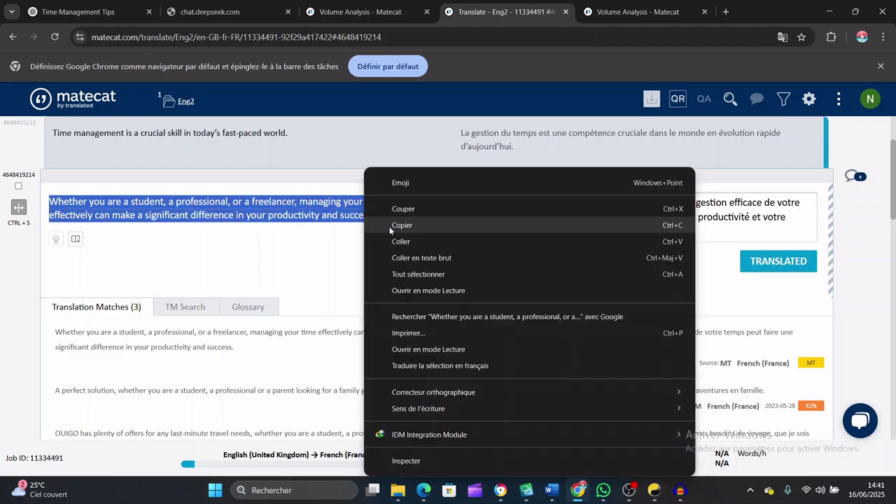
pyautogui.click(392, 226)
pyautogui.moveTo(505, 492)
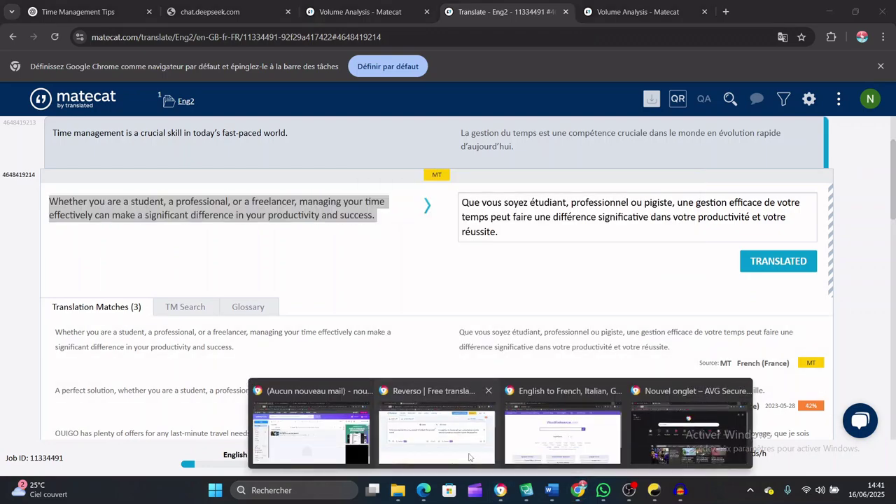
pyautogui.click(437, 448)
pyautogui.moveTo(140, 246); pyautogui.dragTo(66, 219)
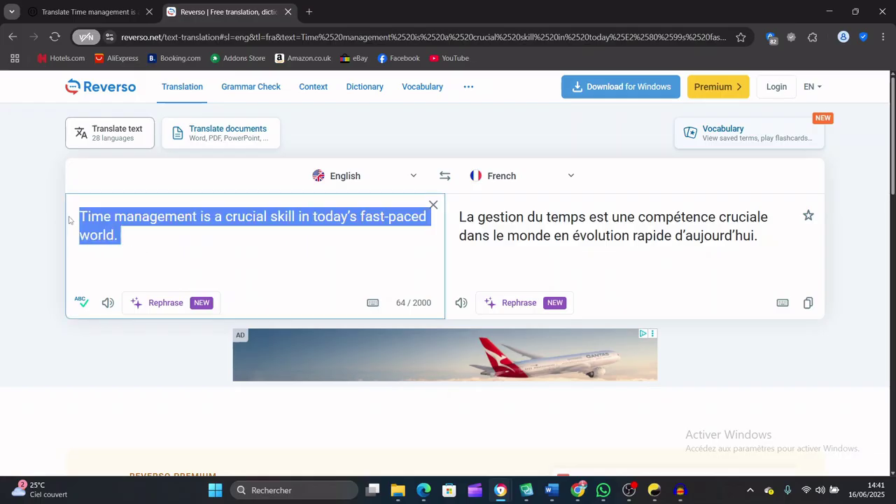
pyautogui.press('BackSpace')
pyautogui.hotkey('ctrl', 'v')
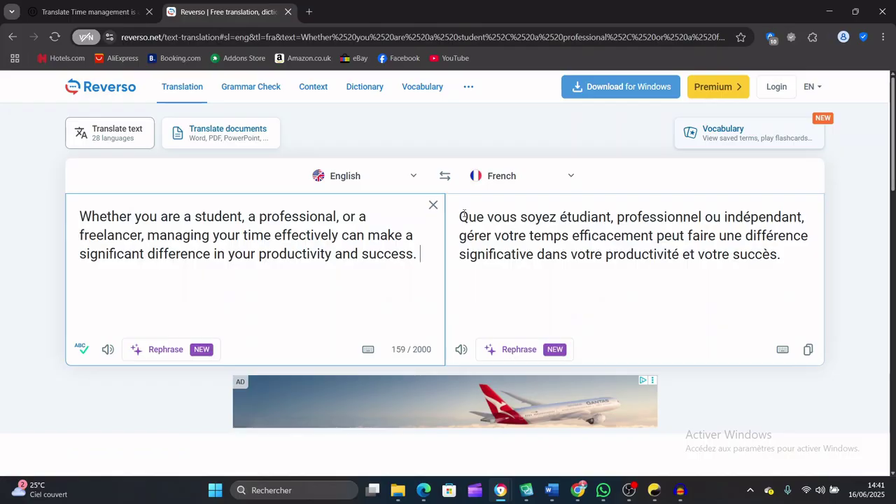
# - Copy Reverso's French translation and insert it before the machine translation in Matecat's "Whether you are a student" segment
pyautogui.moveTo(461, 217); pyautogui.dragTo(785, 252)
pyautogui.rightClick(465, 259)
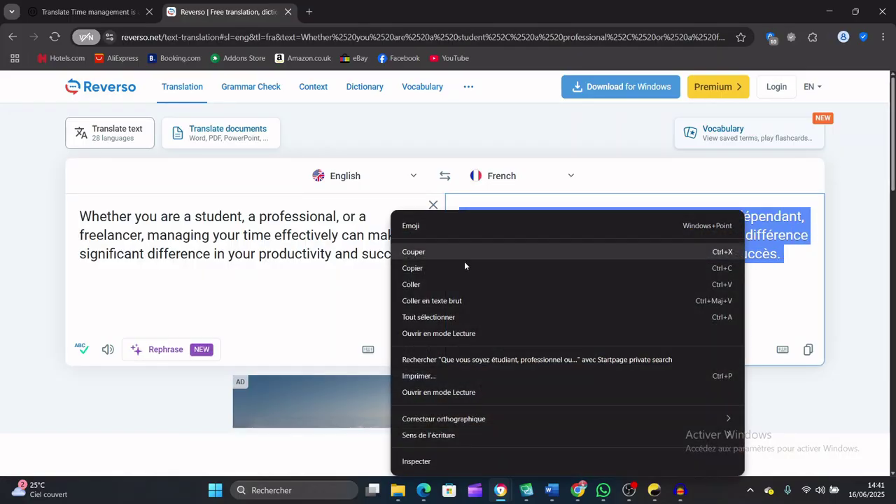
pyautogui.click(409, 267)
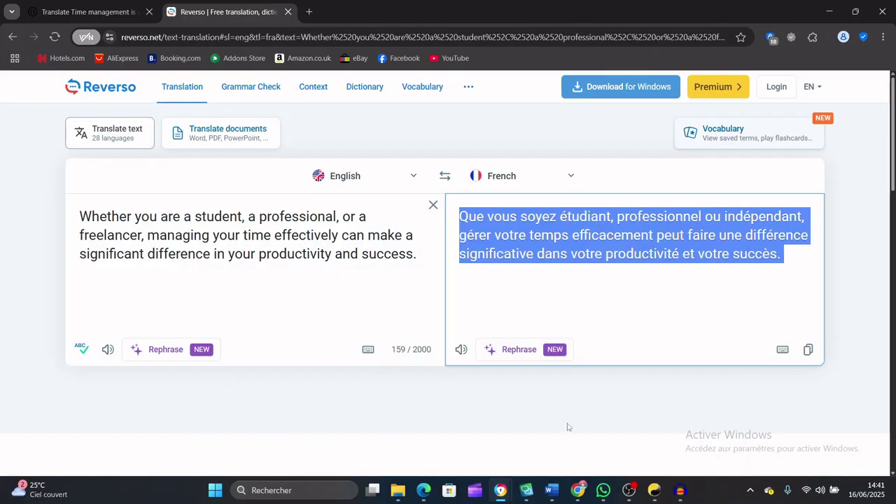
pyautogui.click(578, 490)
pyautogui.click(633, 416)
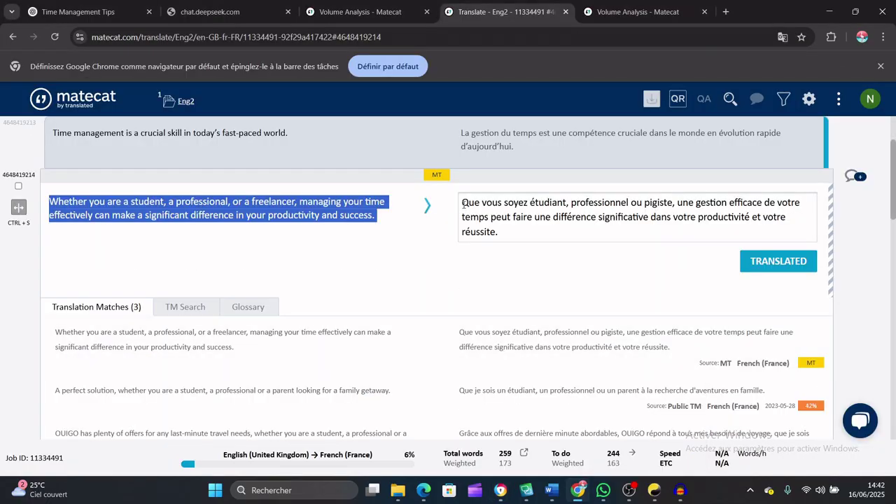
pyautogui.click(463, 203)
pyautogui.hotkey('ctrl', 'v')
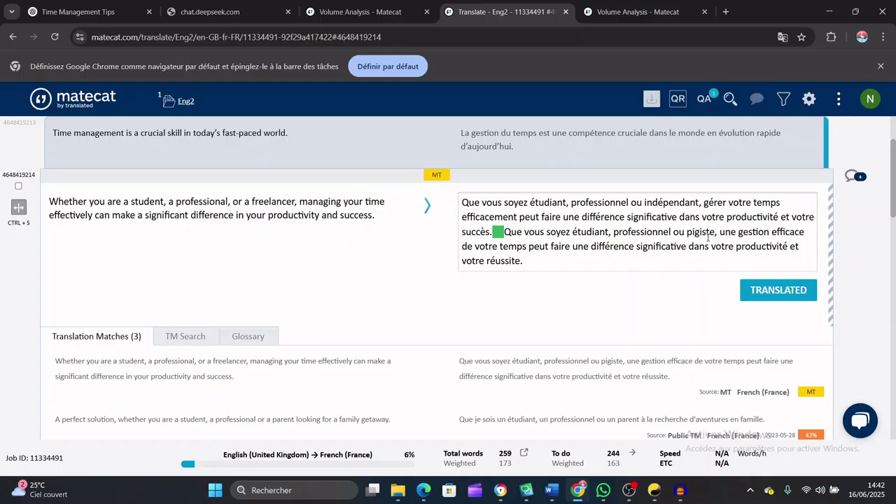
# - Change "indépendant" to "travailleur indépendant", delete the leftover machine translation, and mark the segment as translated
pyautogui.click(644, 203)
pyautogui.write('travail')
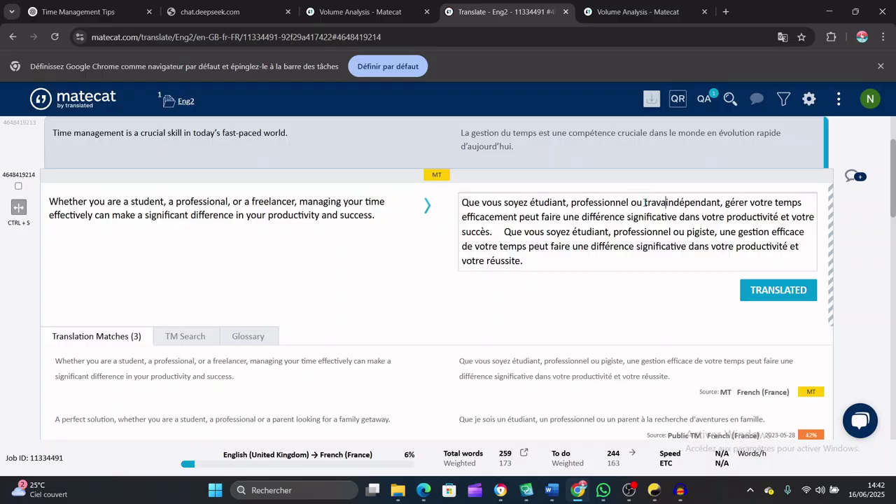
pyautogui.write('leur i')
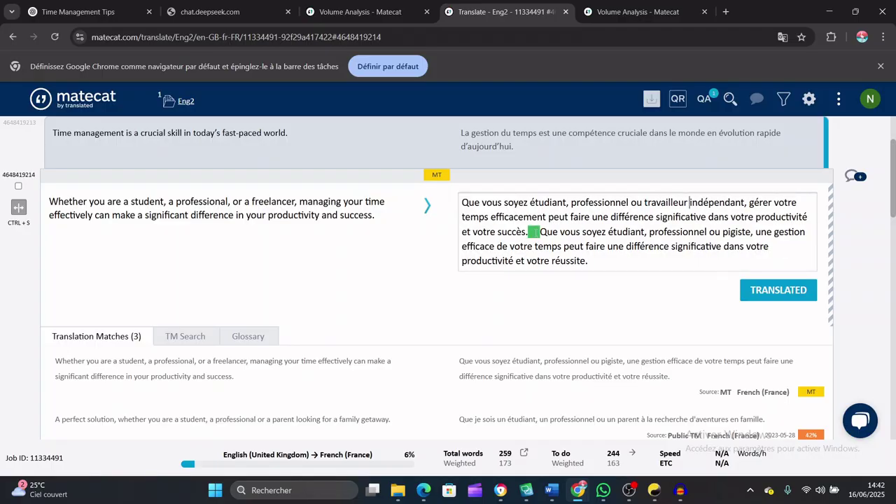
pyautogui.moveTo(537, 232); pyautogui.dragTo(597, 258)
pyautogui.press('BackSpace')
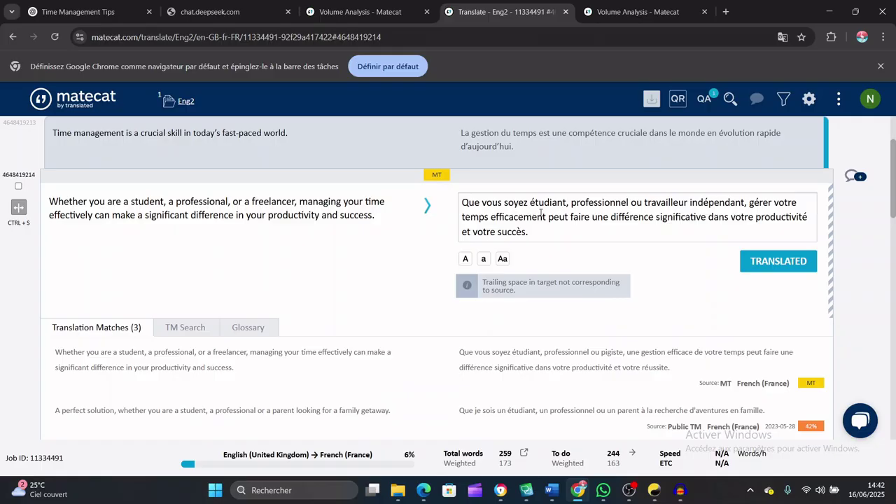
pyautogui.click(762, 263)
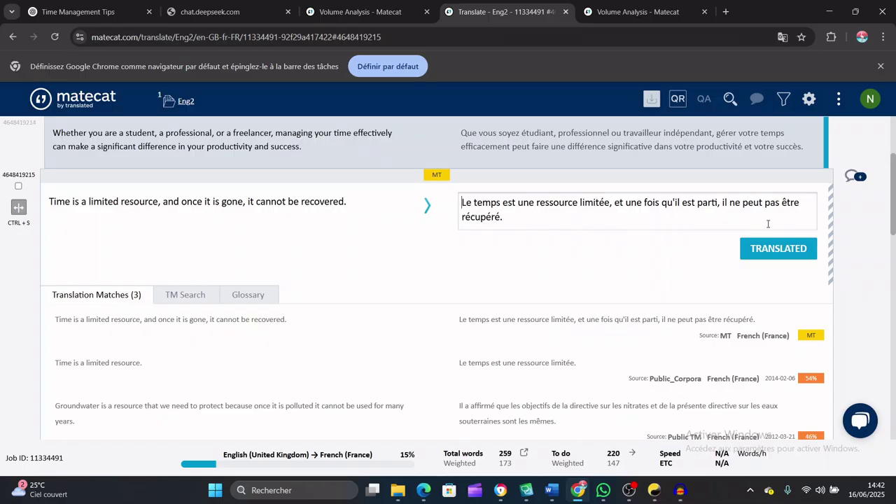
# - Copy the source segment "Time is a limited resource, and once it is gone, it cannot be recovered." into Reverso in place of the previous sentence
pyautogui.click(510, 211)
pyautogui.moveTo(50, 201); pyautogui.dragTo(353, 204)
pyautogui.rightClick(345, 202)
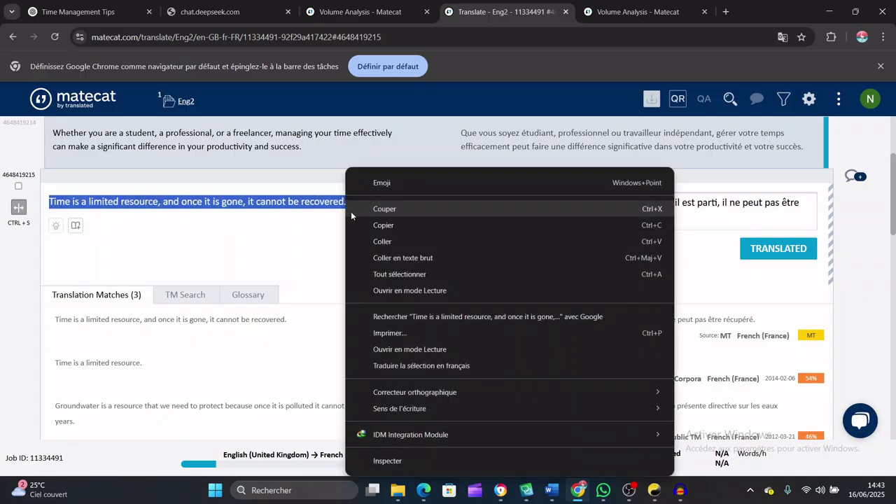
pyautogui.click(371, 222)
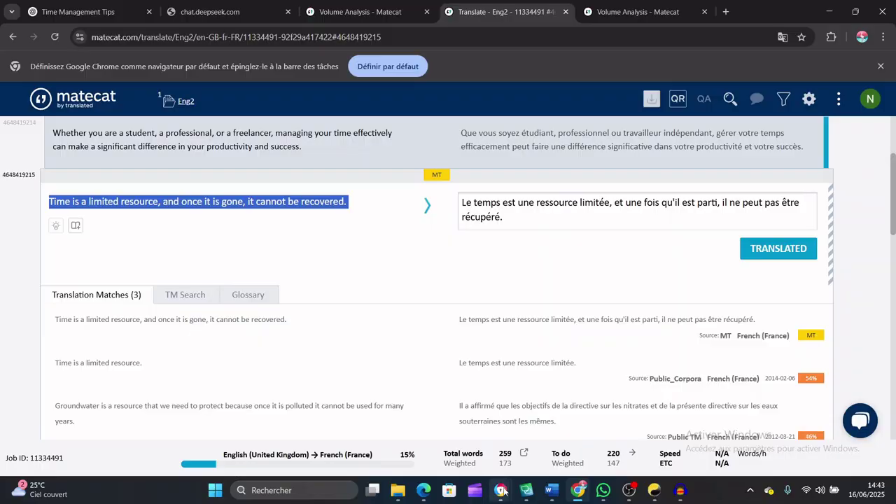
pyautogui.moveTo(501, 488)
pyautogui.click(432, 413)
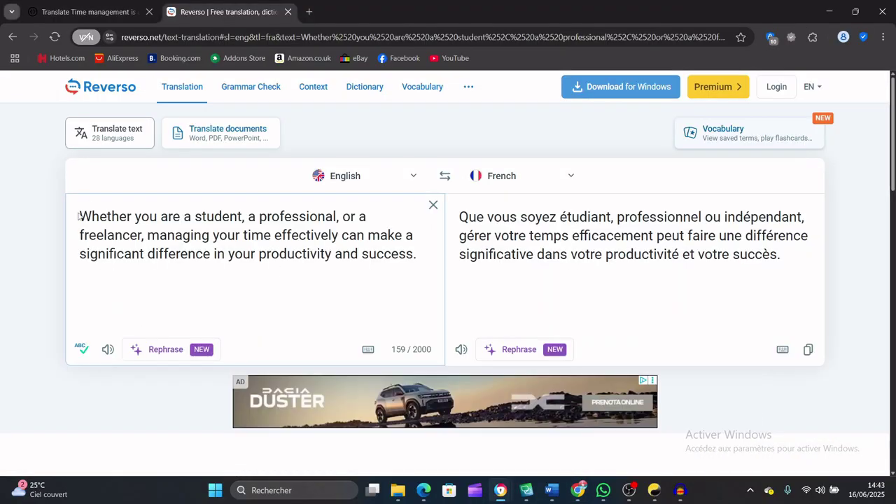
pyautogui.moveTo(81, 217); pyautogui.dragTo(427, 257)
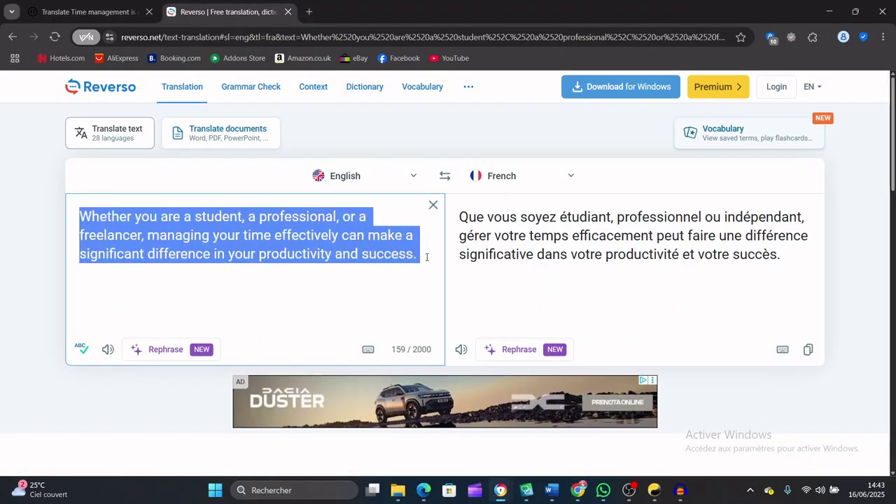
pyautogui.press('BackSpace')
pyautogui.hotkey('ctrl', 'v')
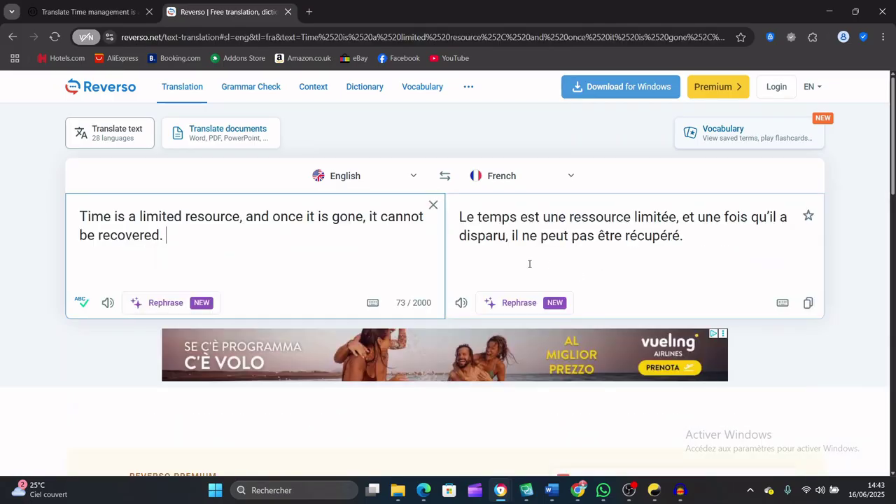
# - Copy Reverso's French translation of the "Time is a limited resource" sentence and return to the Matecat job
pyautogui.moveTo(460, 217); pyautogui.dragTo(686, 236)
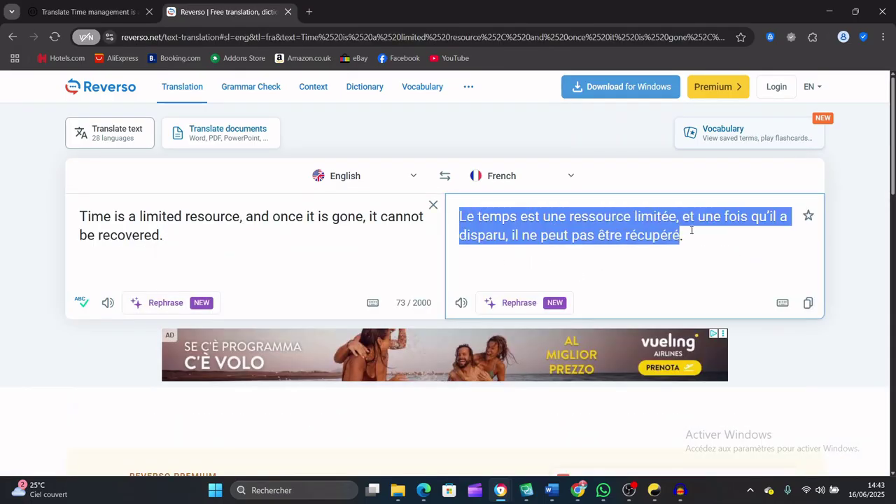
pyautogui.rightClick(653, 213)
pyautogui.click(332, 267)
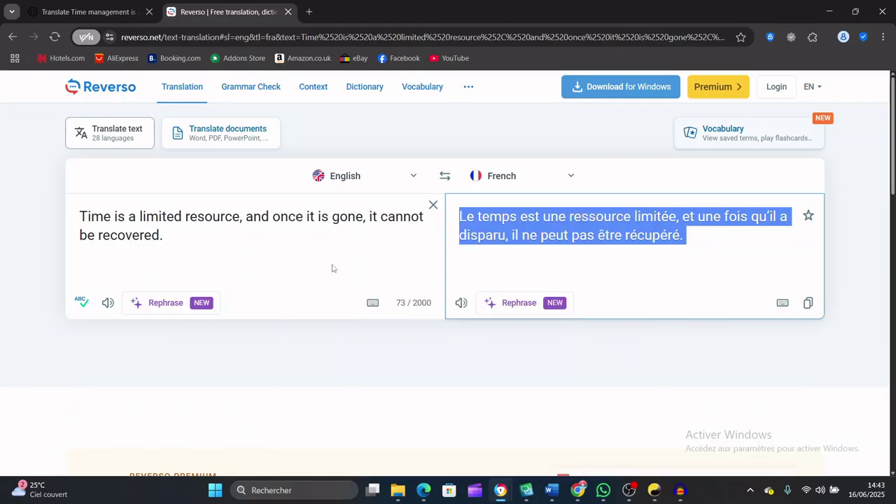
pyautogui.moveTo(571, 492)
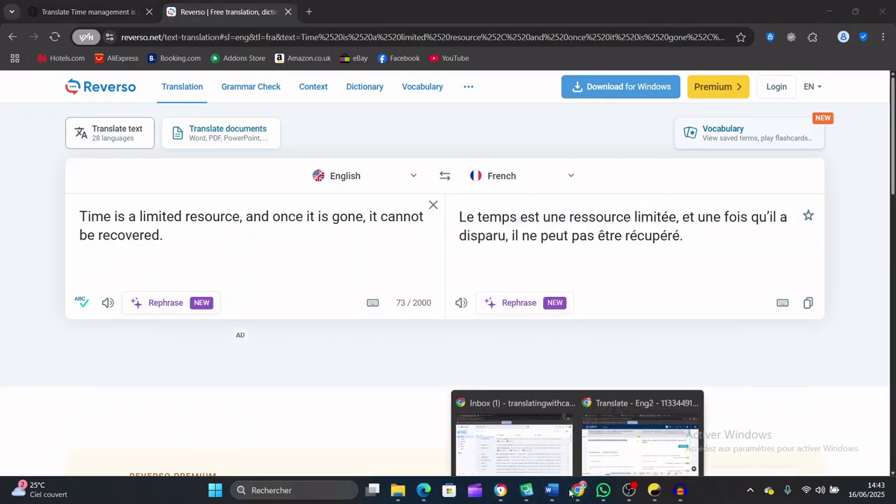
pyautogui.click(641, 435)
# - Replace the machine translation of the "Time is a limited resource" segment with the copied Reverso text and mark it as translated
pyautogui.click(462, 202)
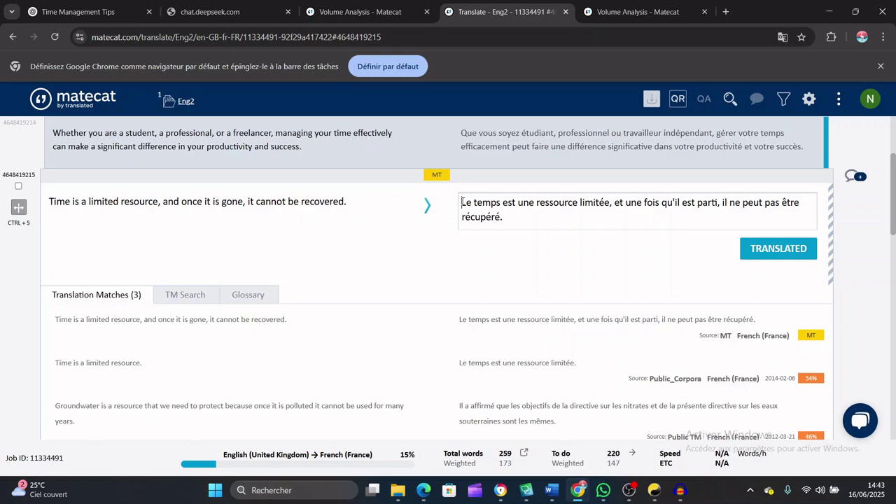
pyautogui.hotkey('ctrl', 'v')
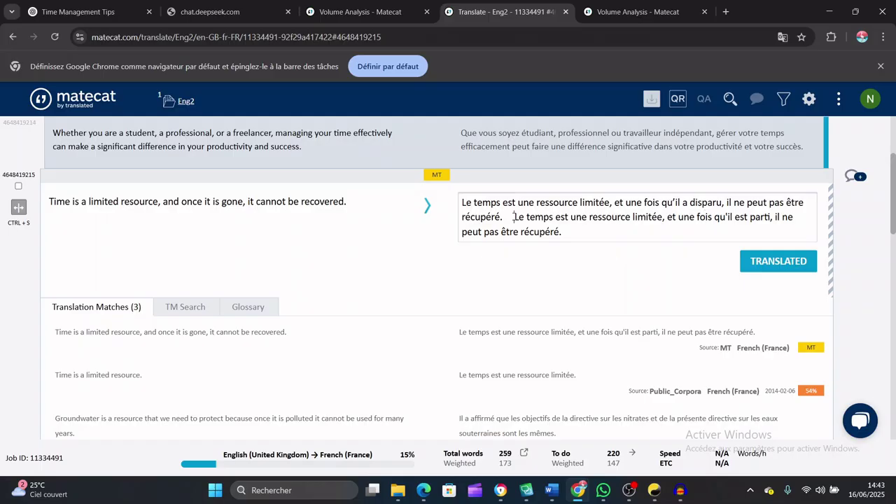
pyautogui.moveTo(514, 218); pyautogui.dragTo(579, 230)
pyautogui.press('BackSpace')
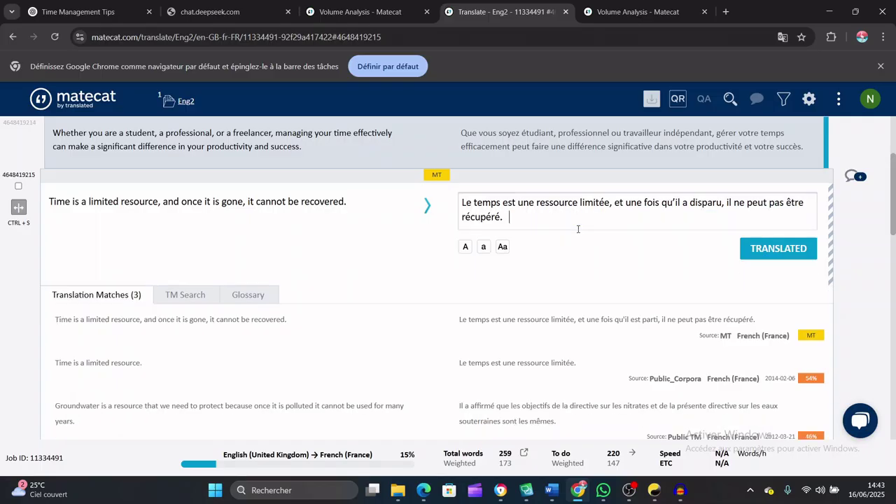
pyautogui.press('BackSpace')
pyautogui.click(742, 260)
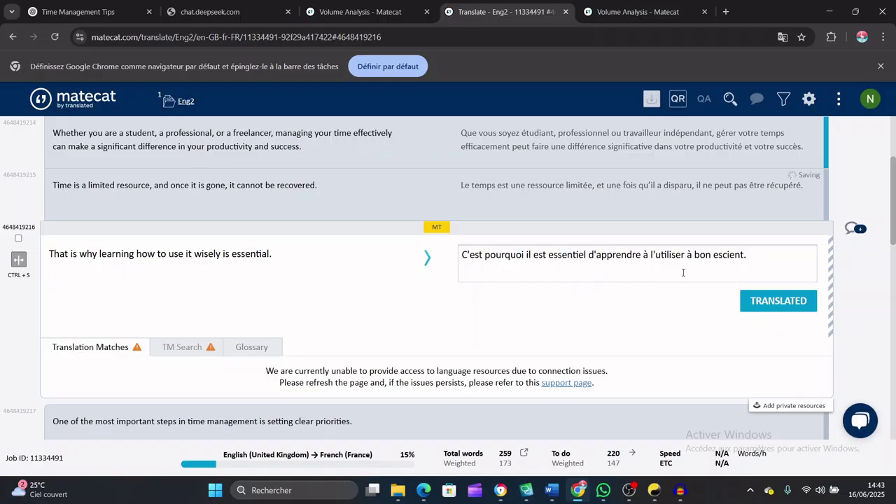
# - Mark the "That is why learning how to use it wisely" and "One of the most important steps in time management" segments as translated
pyautogui.click(753, 260)
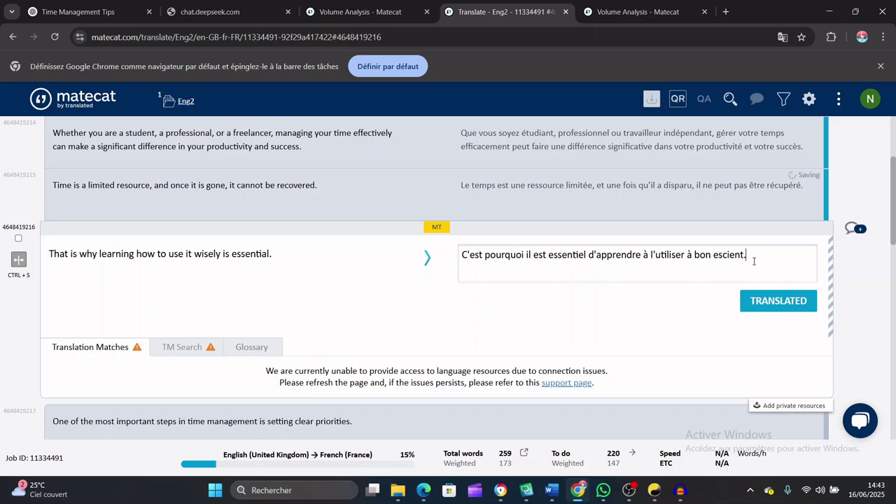
pyautogui.click(779, 302)
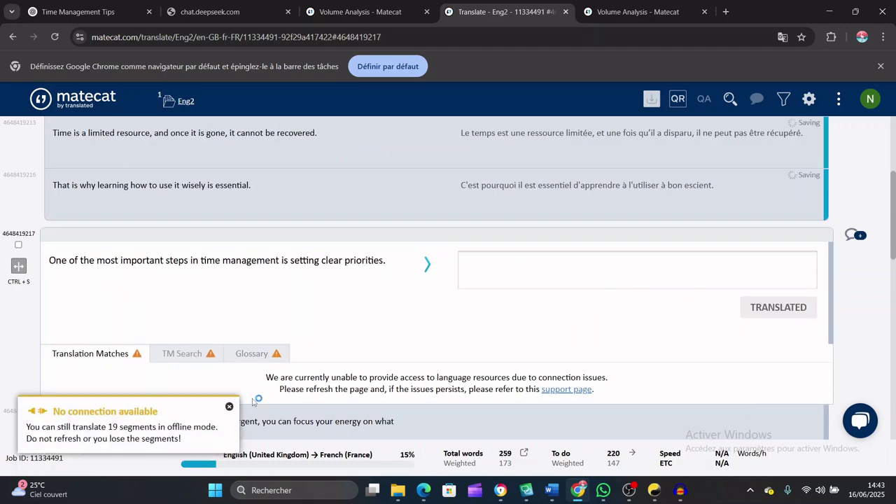
pyautogui.click(516, 272)
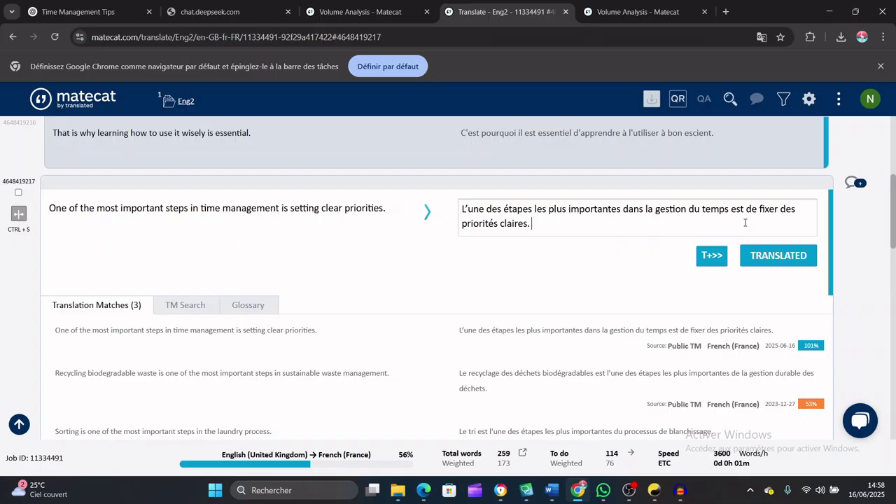
pyautogui.click(783, 265)
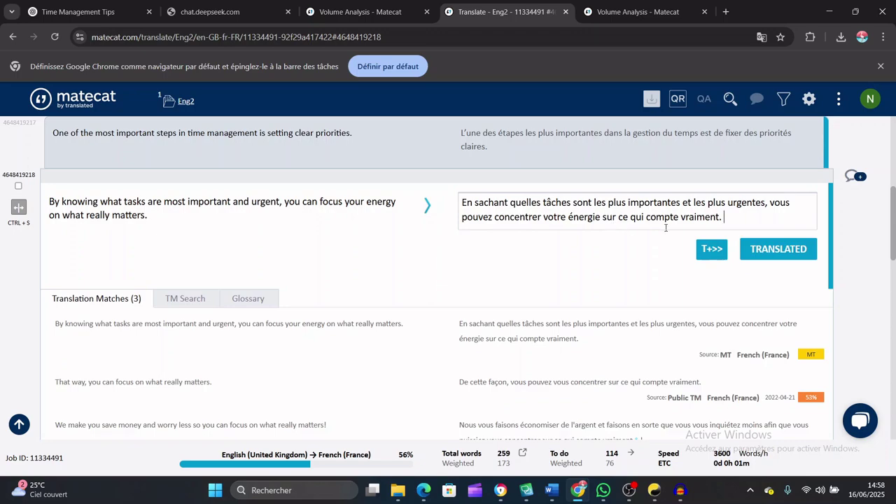
# - Mark the five segments from "By knowing what tasks are most important and urgent" through "Breaking larger tasks into smaller, manageable steps" as translated
pyautogui.click(778, 251)
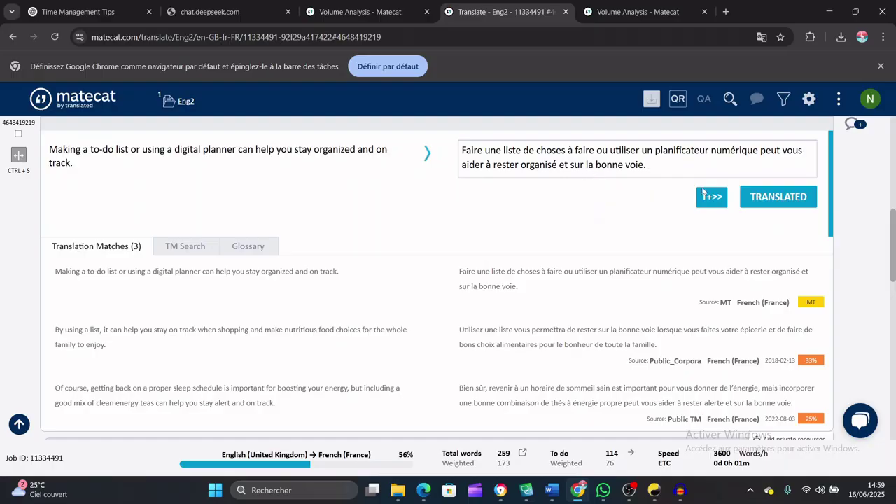
pyautogui.click(769, 202)
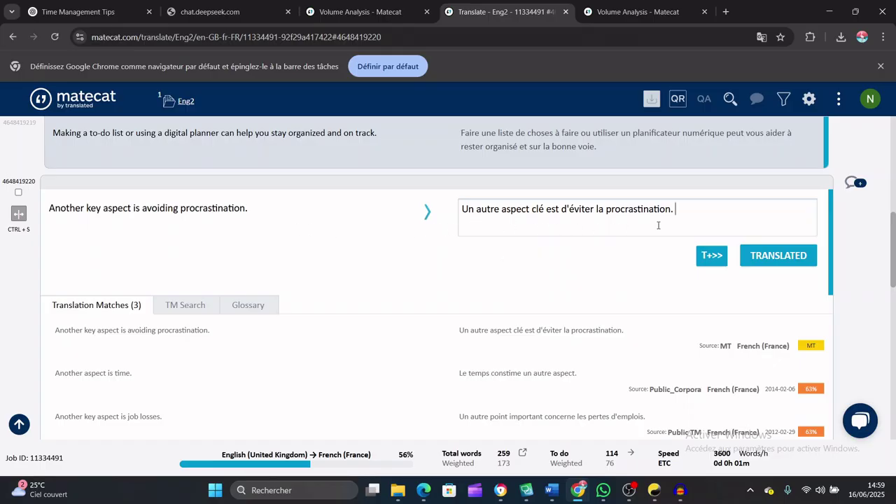
pyautogui.click(756, 258)
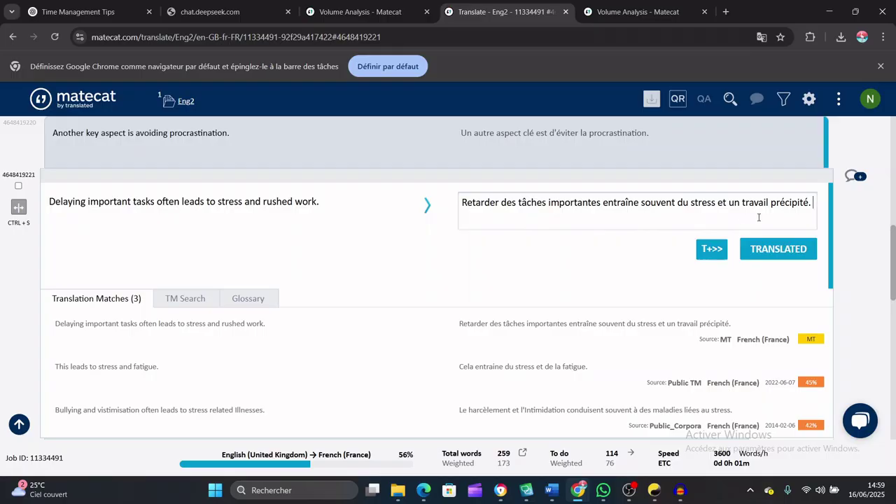
pyautogui.click(762, 253)
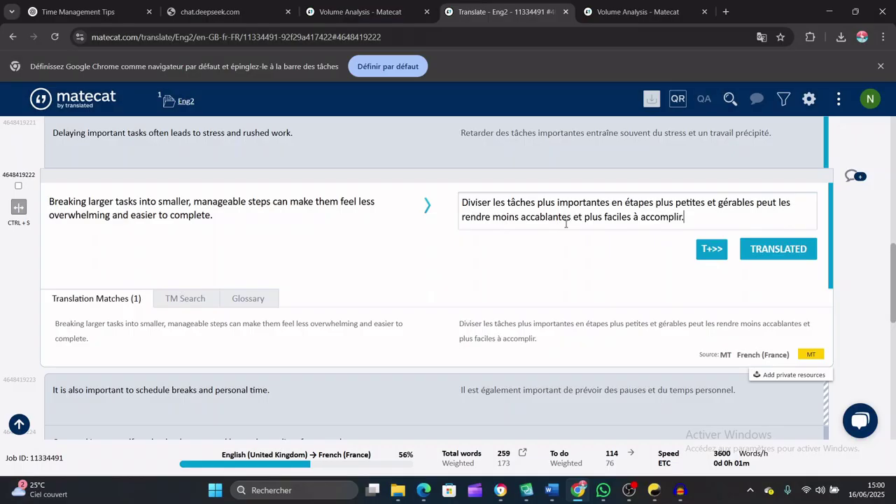
pyautogui.click(768, 252)
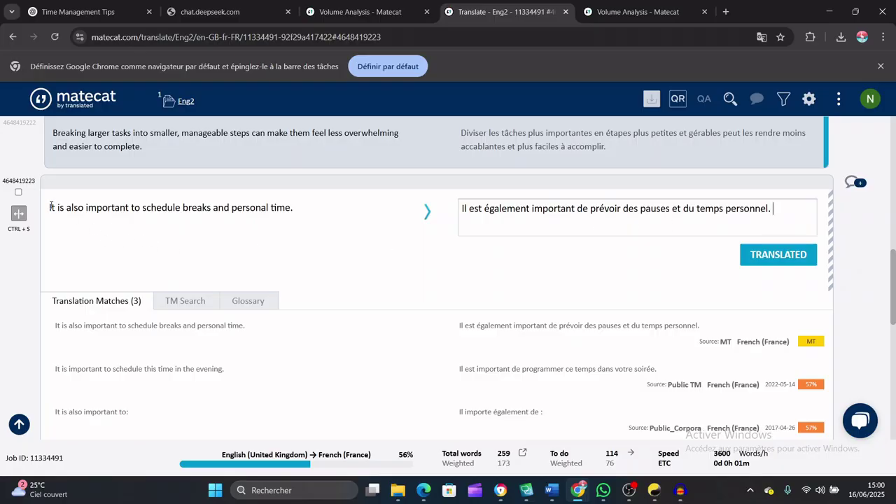
# - Copy the source segment "It is also important to schedule breaks and personal time." into Reverso in place of the previous sentence
pyautogui.moveTo(51, 205); pyautogui.dragTo(72, 207)
pyautogui.click(296, 208)
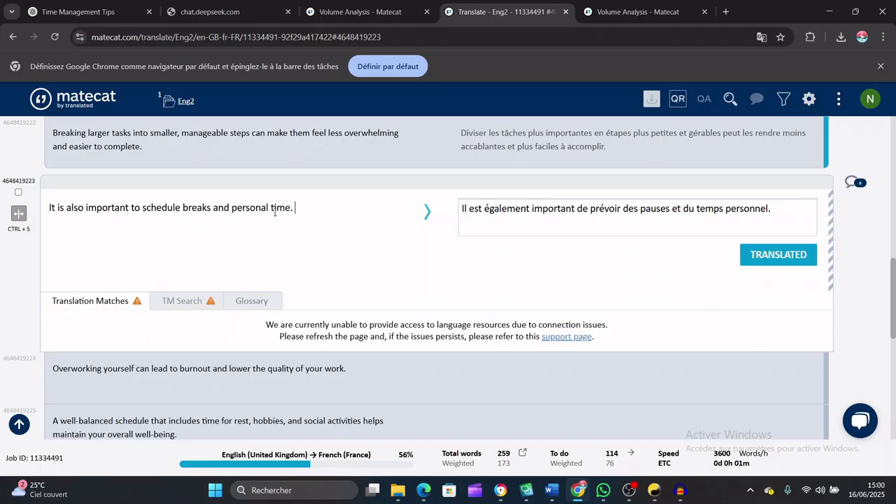
pyautogui.moveTo(316, 212); pyautogui.dragTo(45, 209)
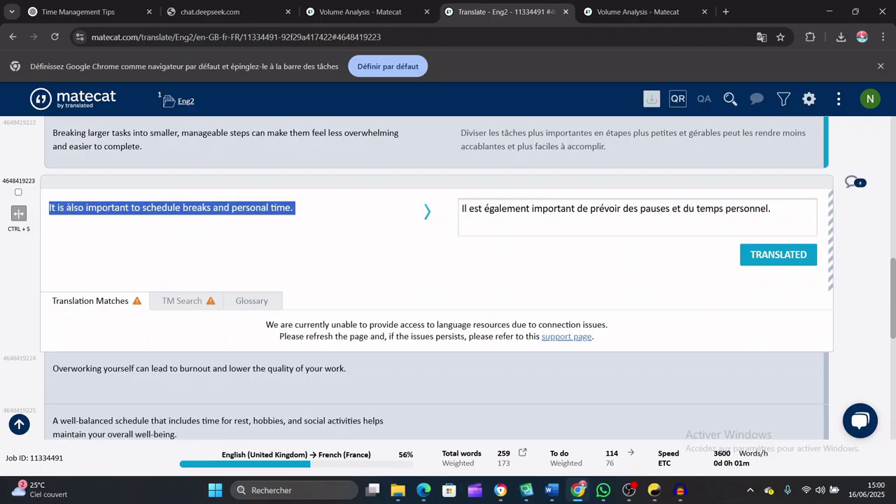
pyautogui.rightClick(92, 210)
pyautogui.click(129, 225)
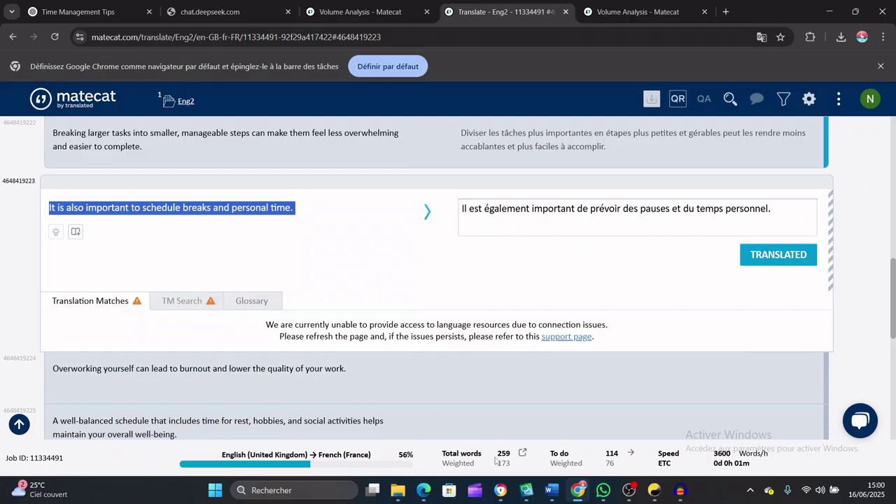
pyautogui.moveTo(501, 491)
pyautogui.click(437, 455)
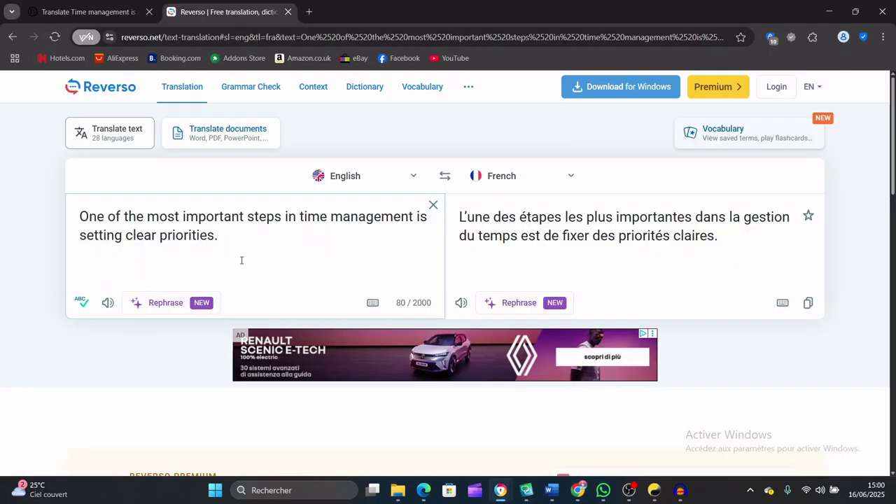
pyautogui.moveTo(240, 260); pyautogui.dragTo(73, 202)
pyautogui.press('BackSpace')
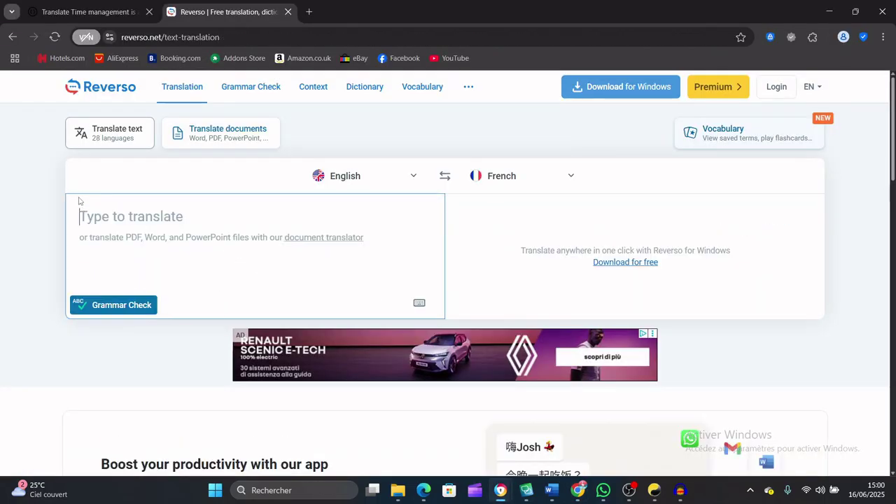
pyautogui.hotkey('ctrl', 'v')
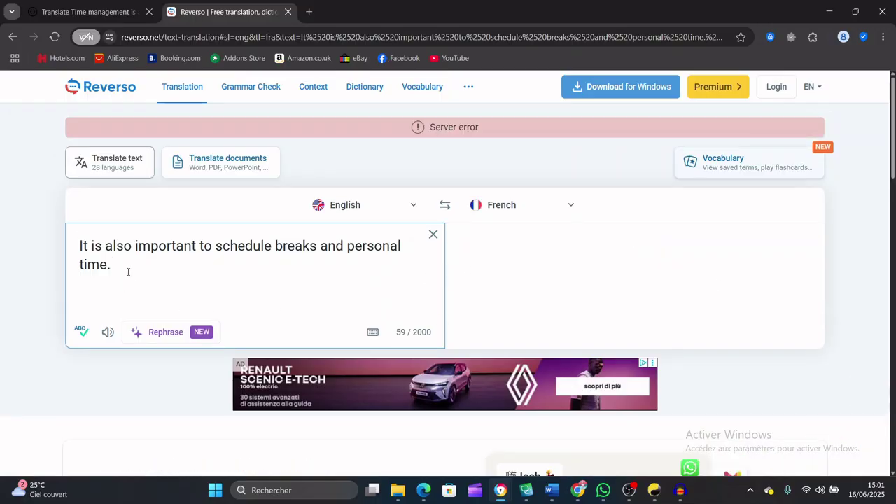
# - Try re-entering the "schedule breaks and personal time" sentence in Reverso and check the computer's Wi-Fi connection
pyautogui.moveTo(129, 272); pyautogui.dragTo(60, 250)
pyautogui.press('BackSpace')
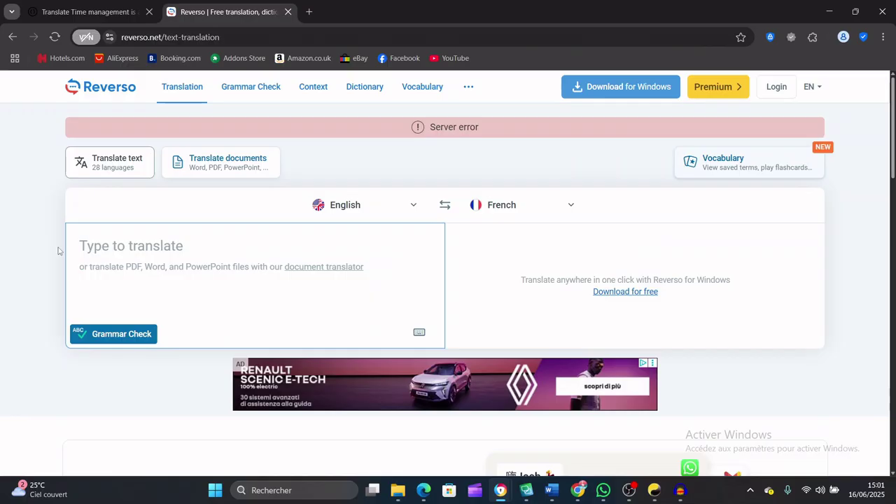
pyautogui.hotkey('ctrl', 'v')
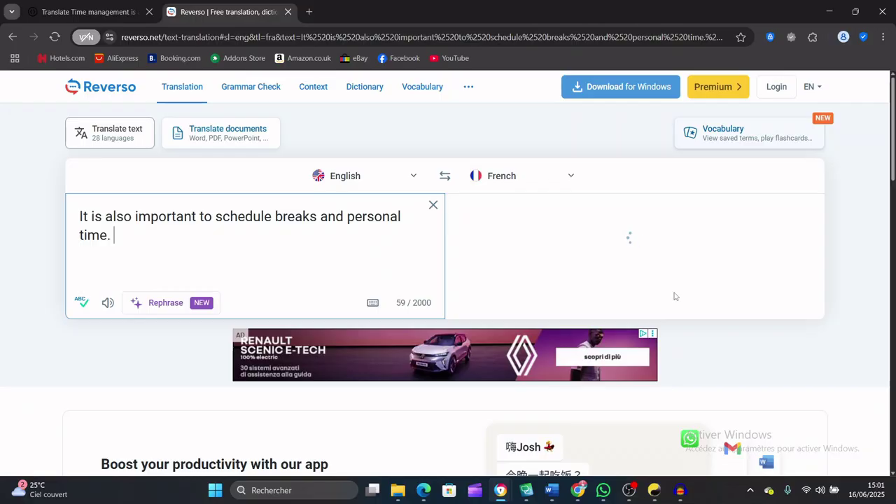
pyautogui.click(810, 499)
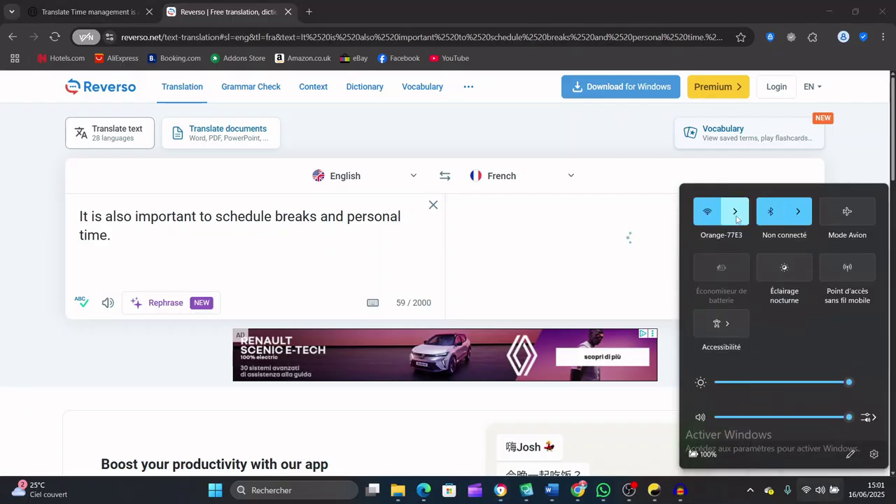
pyautogui.click(736, 210)
pyautogui.click(260, 257)
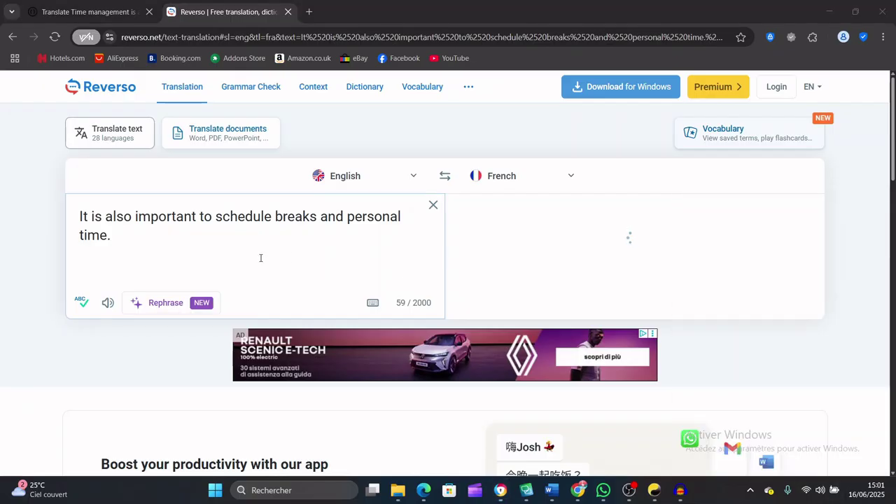
# - Retry the Reverso translation by repeatedly clearing the source text and pasting the same copied sentence again
pyautogui.moveTo(139, 235); pyautogui.dragTo(58, 210)
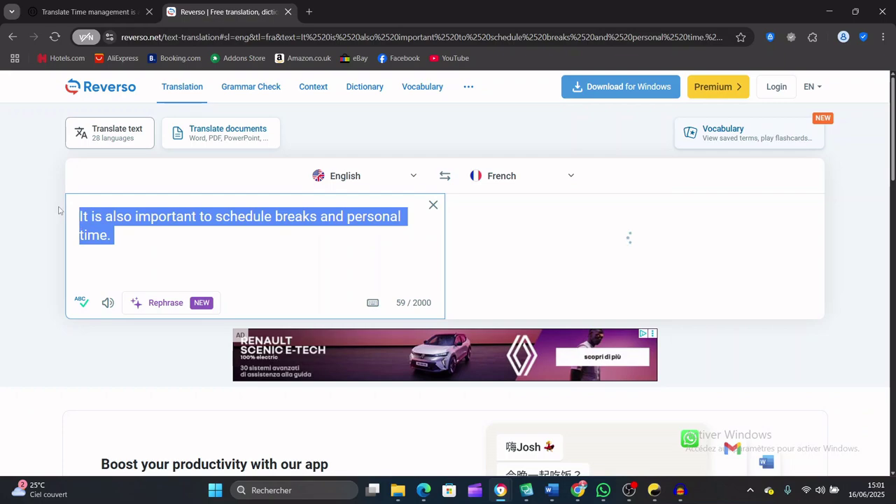
pyautogui.press('BackSpace')
pyautogui.hotkey('ctrl', 'v')
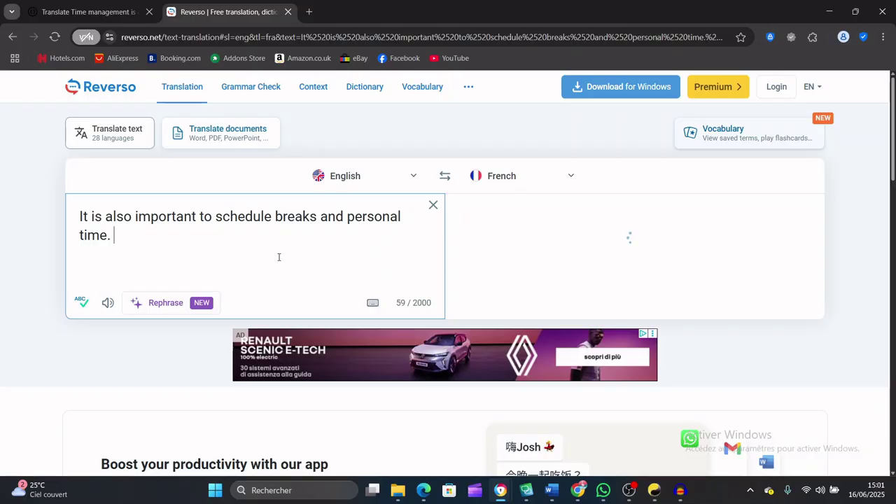
pyautogui.moveTo(158, 257); pyautogui.dragTo(62, 255)
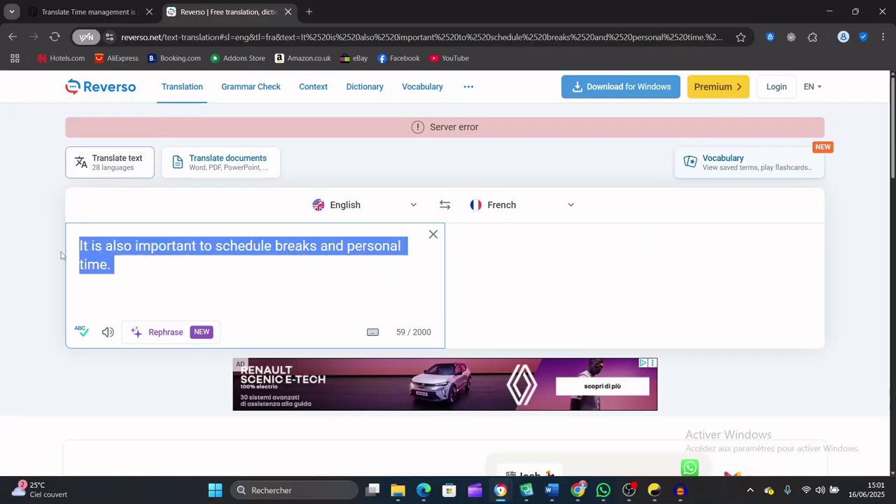
pyautogui.press('BackSpace')
pyautogui.hotkey('ctrl', 'v')
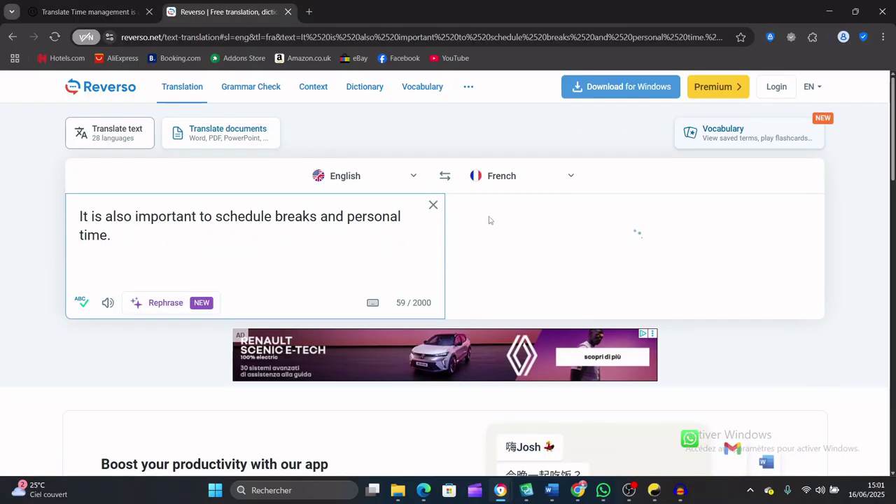
pyautogui.moveTo(189, 280); pyautogui.dragTo(67, 249)
pyautogui.press('BackSpace')
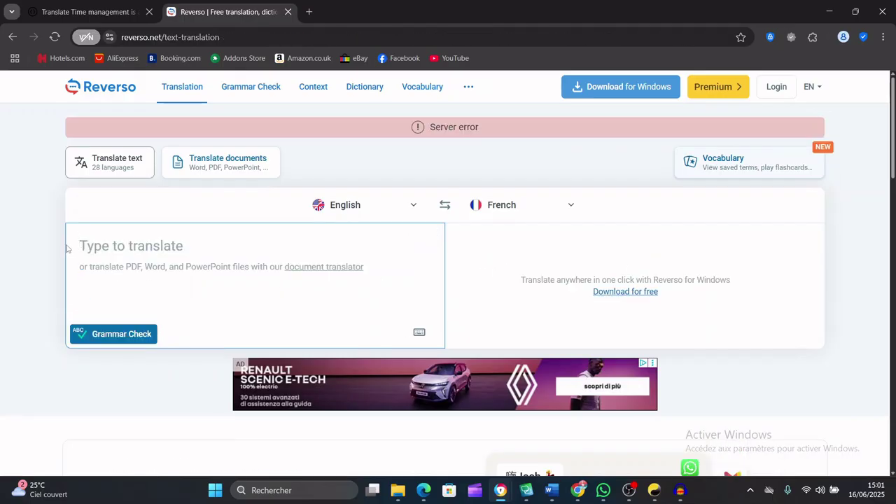
pyautogui.hotkey('ctrl', 'v')
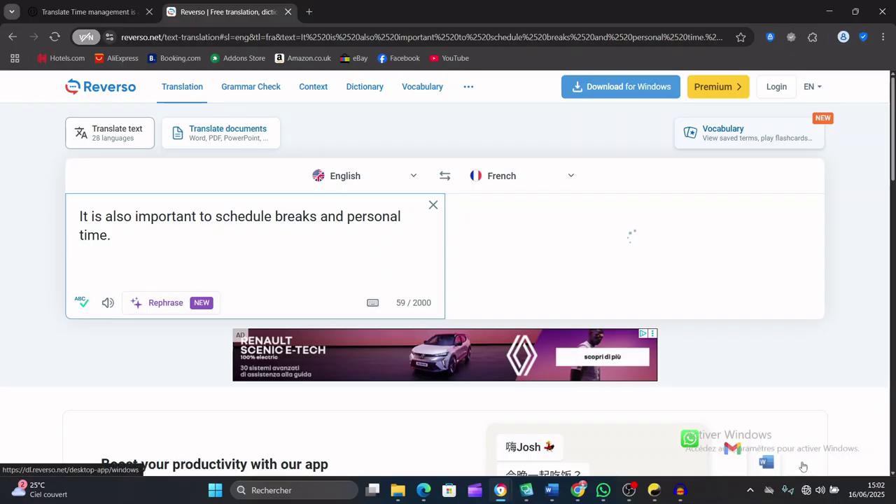
# - Check the Wi-Fi network list again and try resubmitting the "schedule breaks and personal time" sentence in Reverso
pyautogui.click(802, 489)
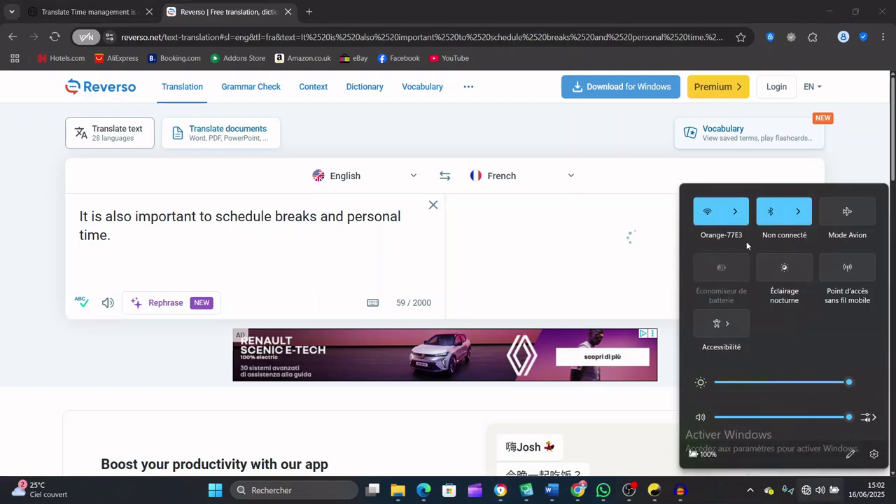
pyautogui.click(741, 210)
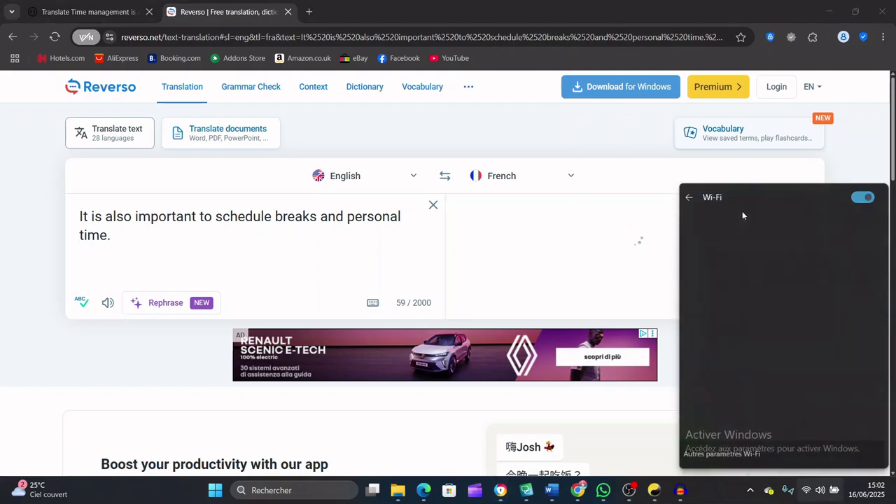
pyautogui.click(715, 496)
pyautogui.moveTo(142, 239); pyautogui.dragTo(54, 205)
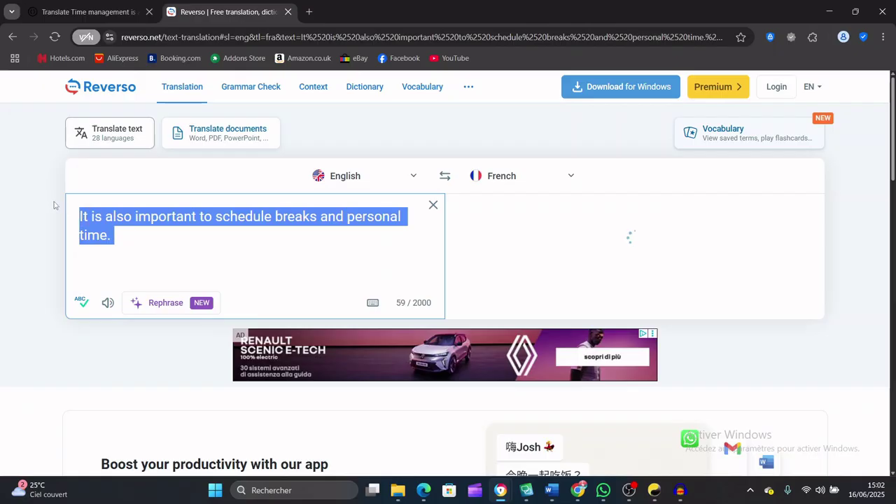
pyautogui.press('BackSpace')
pyautogui.hotkey('ctrl', 'v')
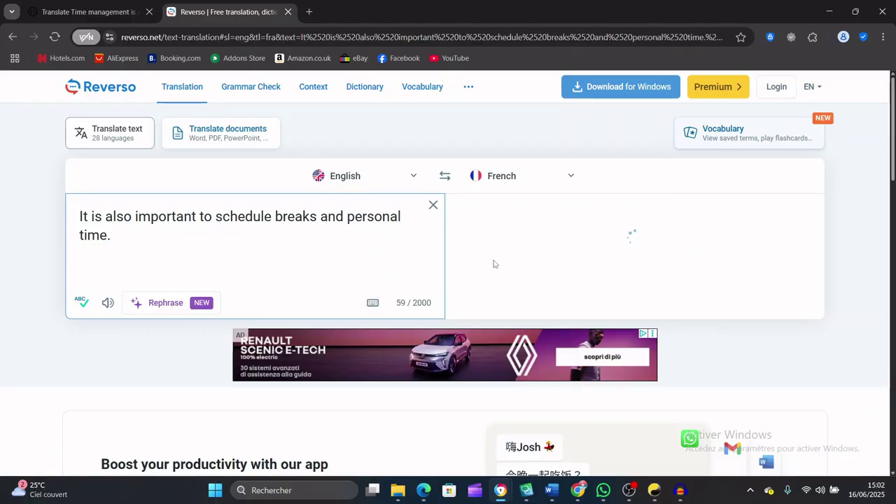
# - Search MyMemory for the French translation of "It is also important to schedule breaks and personal time."
pyautogui.click(90, 12)
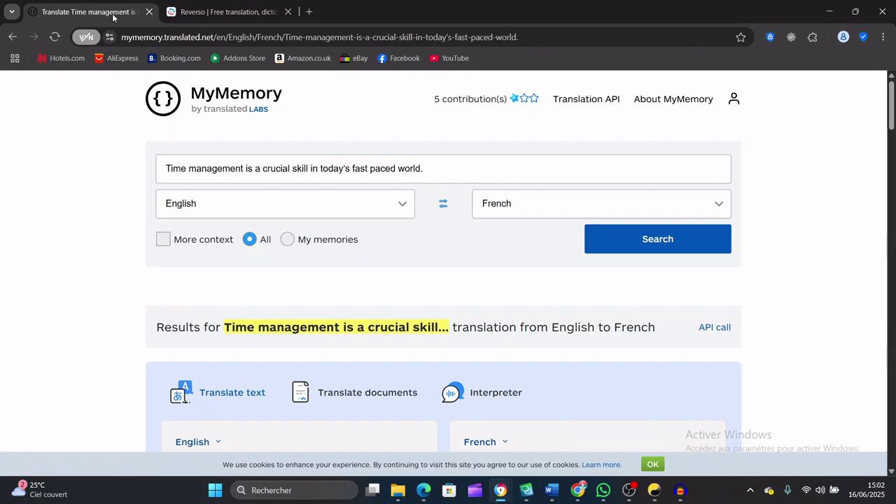
pyautogui.moveTo(433, 173); pyautogui.dragTo(155, 164)
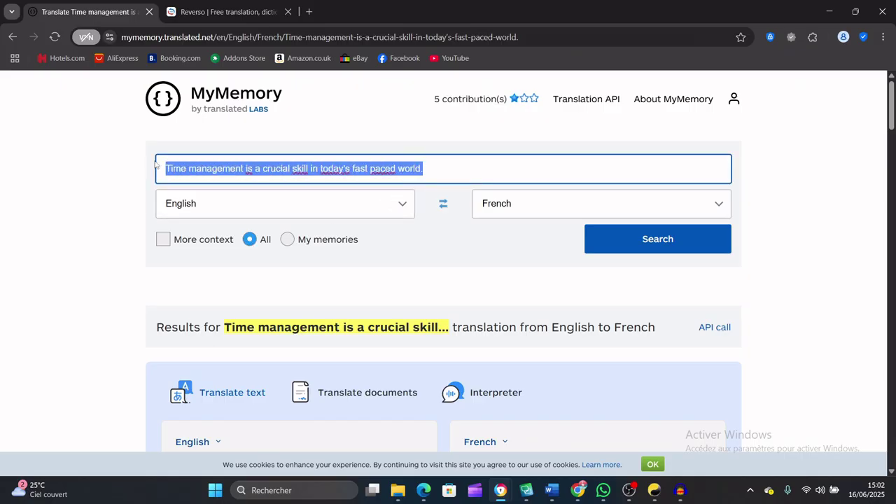
pyautogui.hotkey('ctrl', 'v')
pyautogui.press('Return')
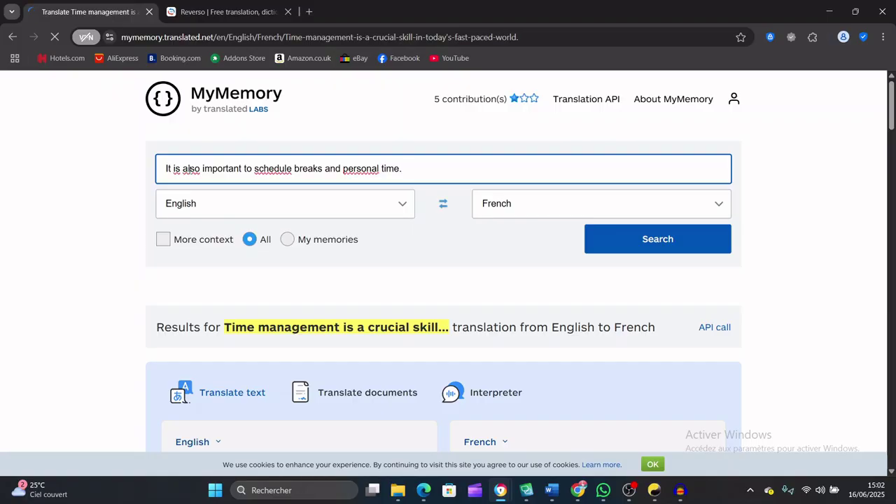
# - Return to Reverso and resubmit "It is also important to schedule breaks and personal time." for translation into French
pyautogui.click(224, 12)
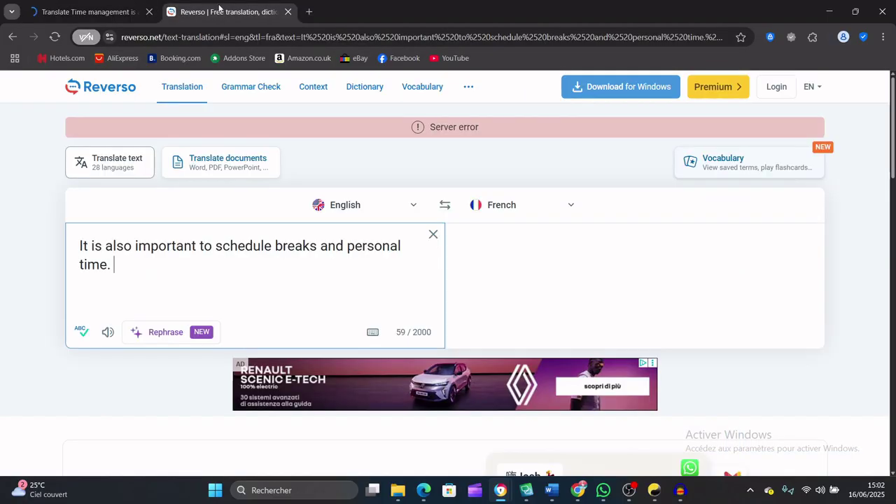
pyautogui.moveTo(290, 295); pyautogui.dragTo(80, 239)
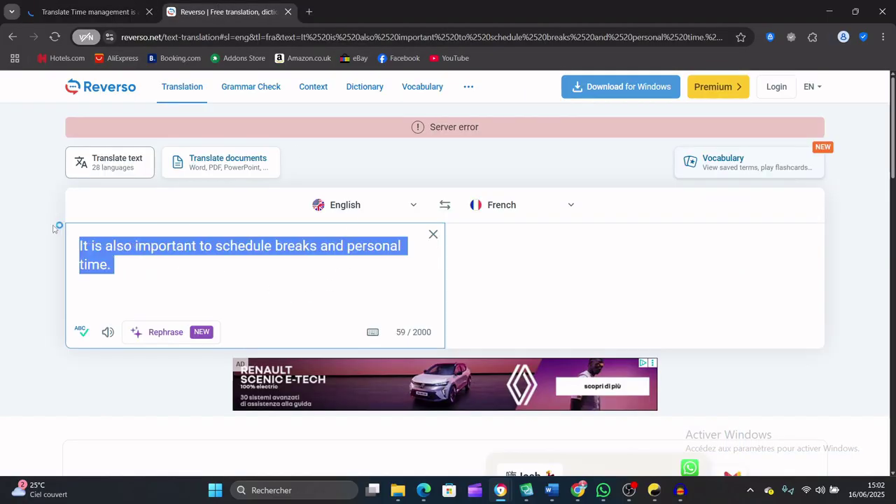
pyautogui.hotkey('ctrl', 'x')
pyautogui.hotkey('ctrl', 'v')
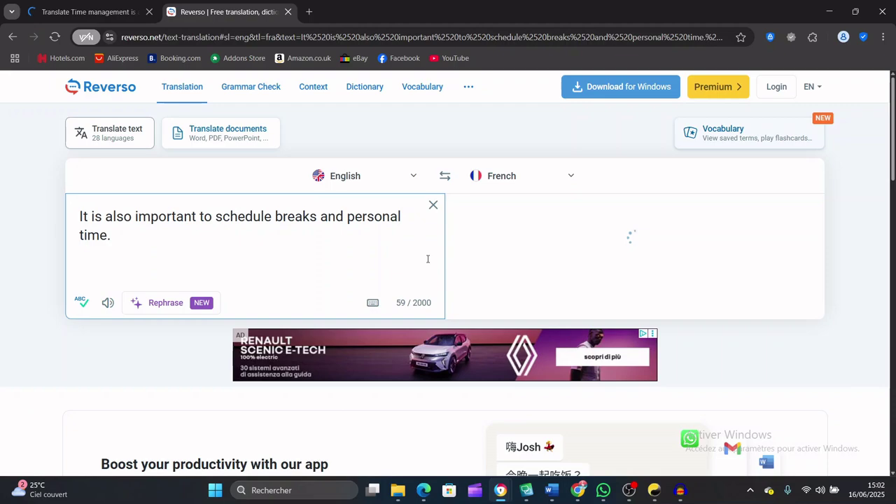
pyautogui.moveTo(184, 244); pyautogui.dragTo(65, 217)
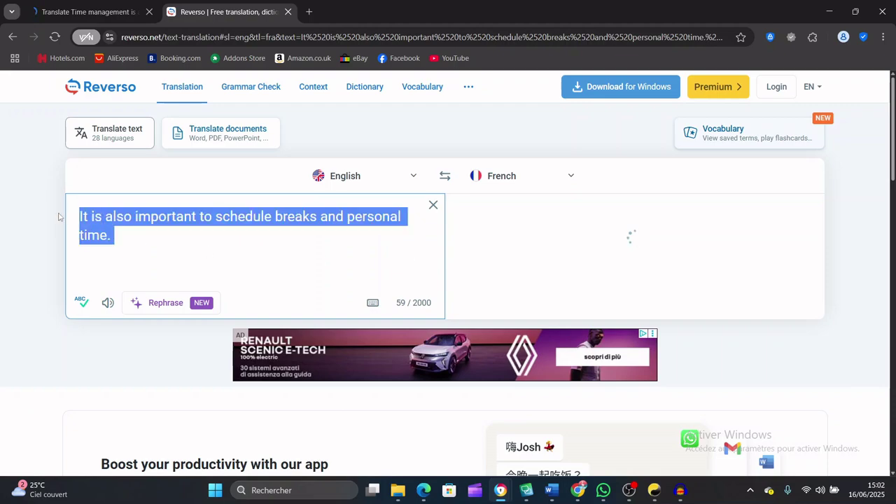
pyautogui.hotkey('ctrl', 'x')
pyautogui.hotkey('ctrl', 'v')
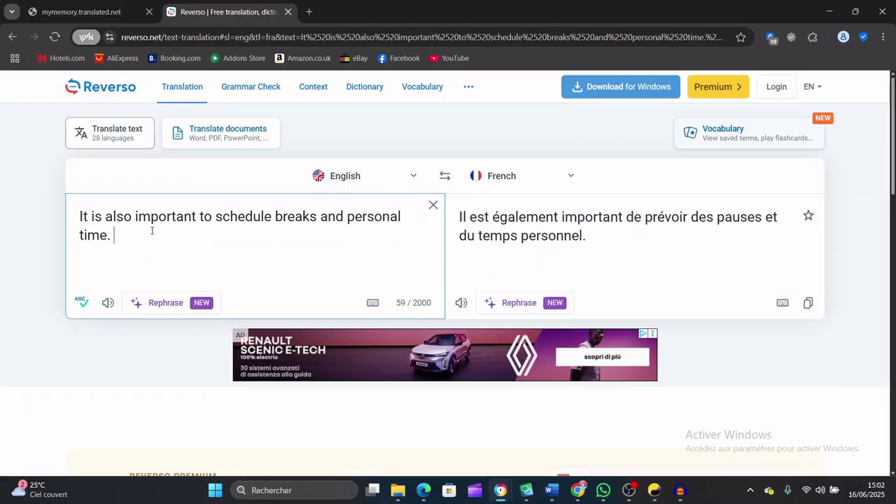
# - Copy Reverso's French translation of the "schedule breaks and personal time" sentence and return to the Matecat job
pyautogui.moveTo(594, 244); pyautogui.dragTo(451, 215)
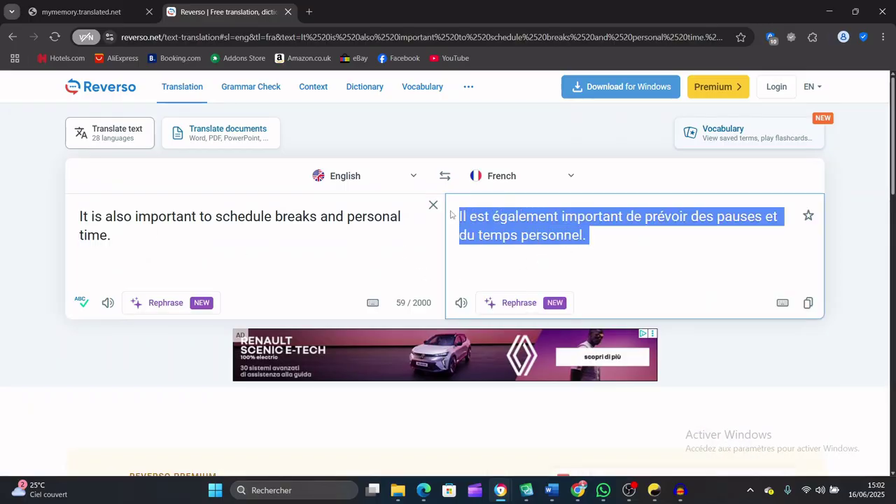
pyautogui.rightClick(484, 221)
pyautogui.click(494, 251)
pyautogui.click(578, 490)
pyautogui.click(640, 455)
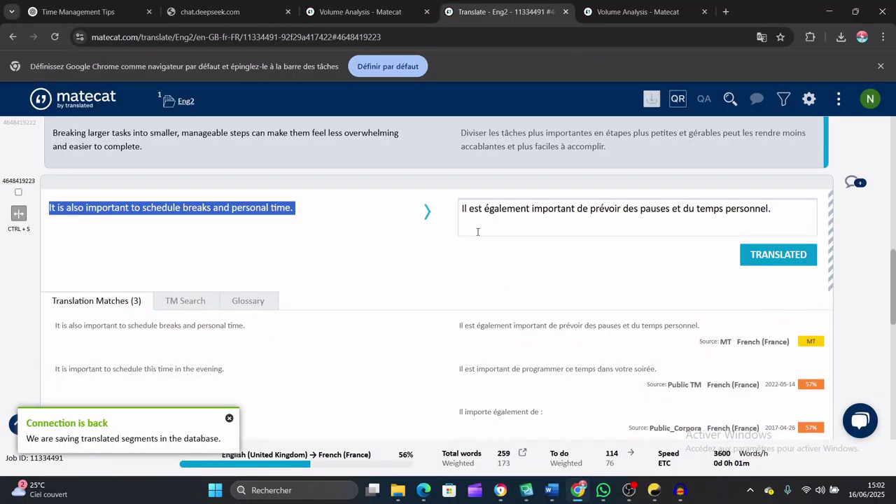
# - Paste Reverso's translation into the "schedule breaks and personal time" segment, remove the duplicate sentence and confirm the segment as translated
pyautogui.click(462, 208)
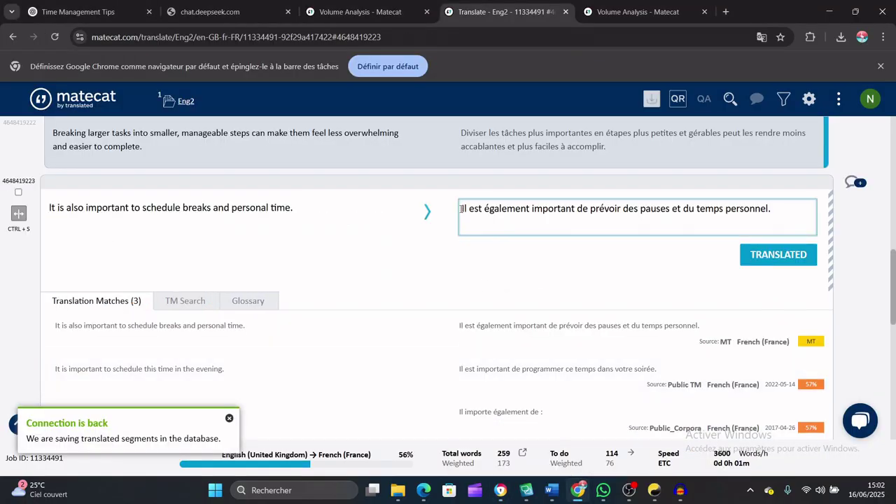
pyautogui.hotkey('ctrl', 'v')
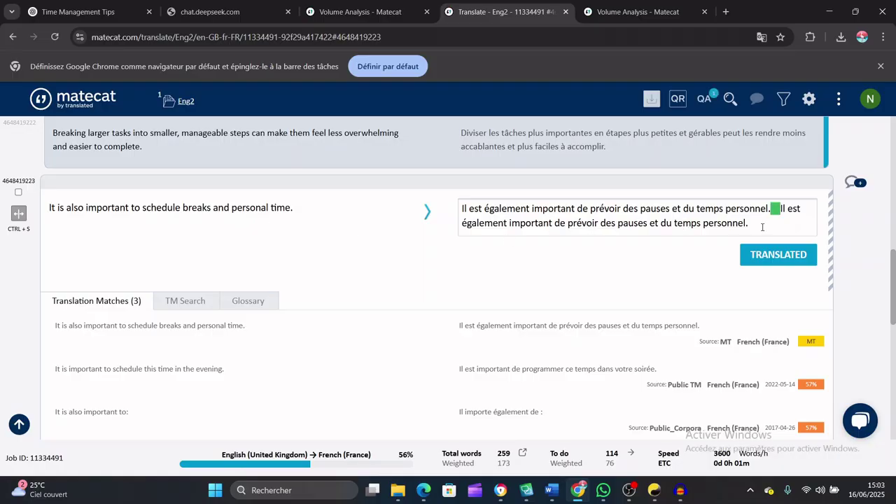
pyautogui.moveTo(776, 209); pyautogui.dragTo(764, 222)
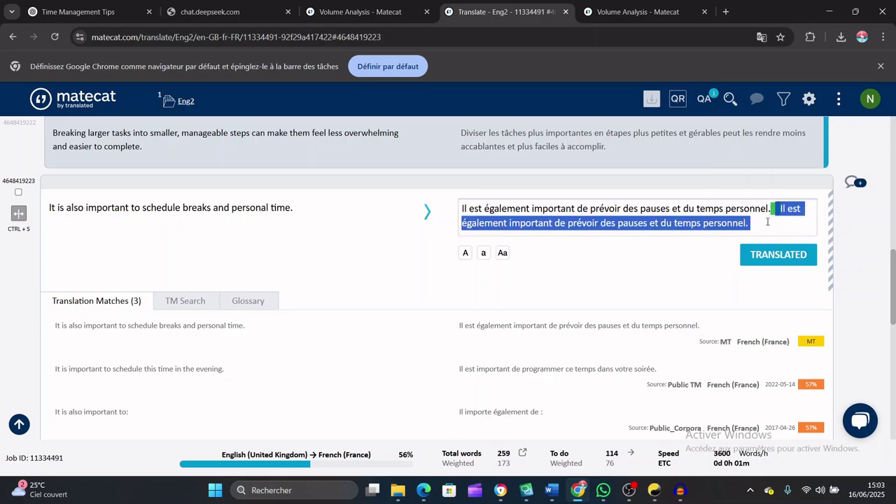
pyautogui.press('BackSpace')
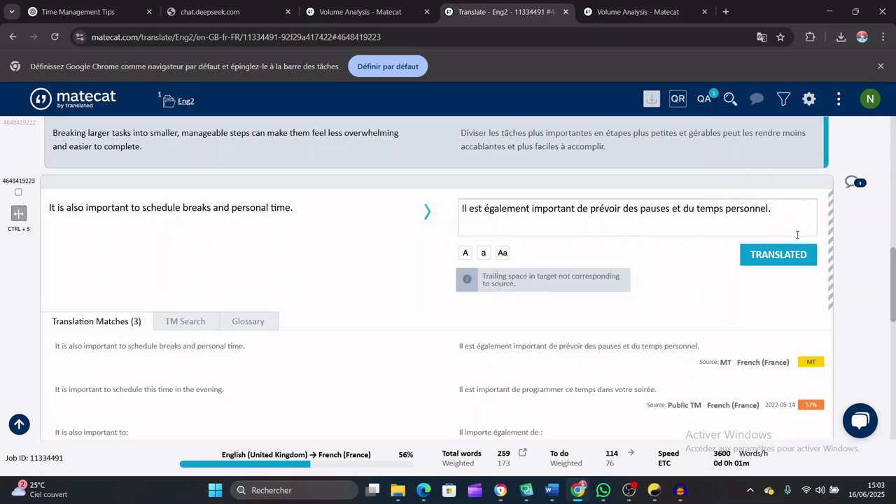
pyautogui.click(754, 256)
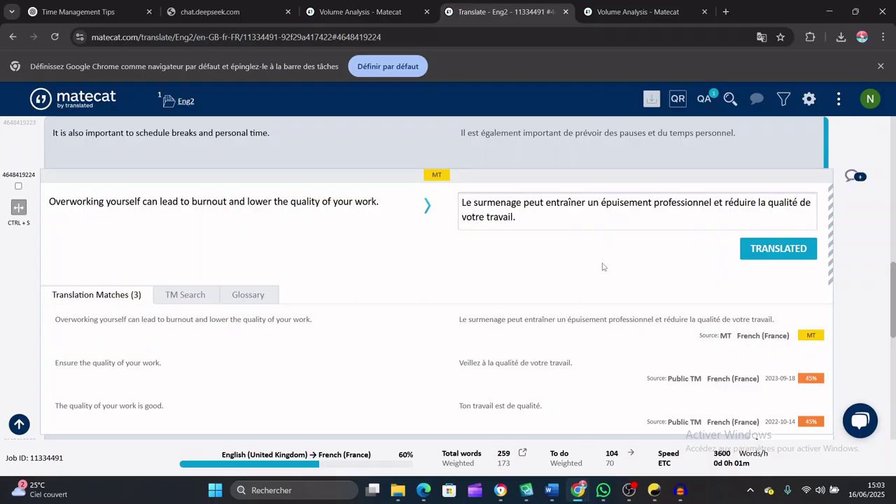
# - Download the job's draft translation and open FILE EN 2 (1) from the downloads folder in Word
pyautogui.moveTo(650, 109)
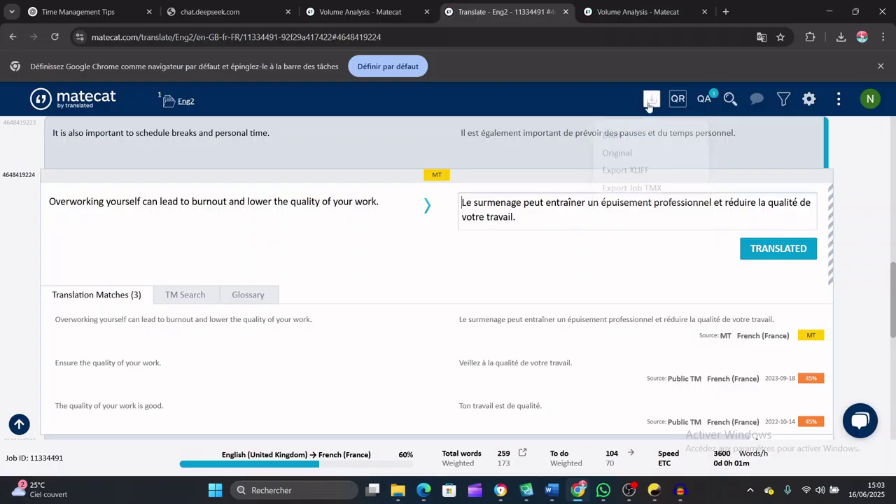
pyautogui.click(613, 136)
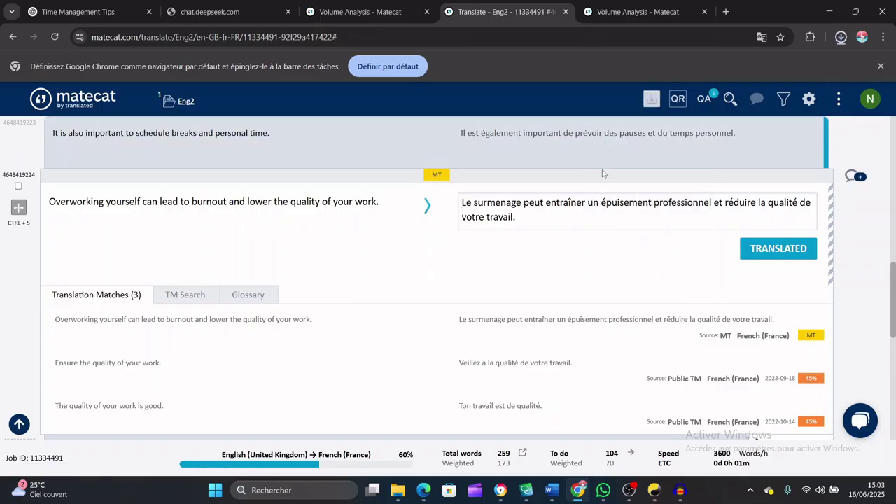
pyautogui.scroll(-10, 563, 340)
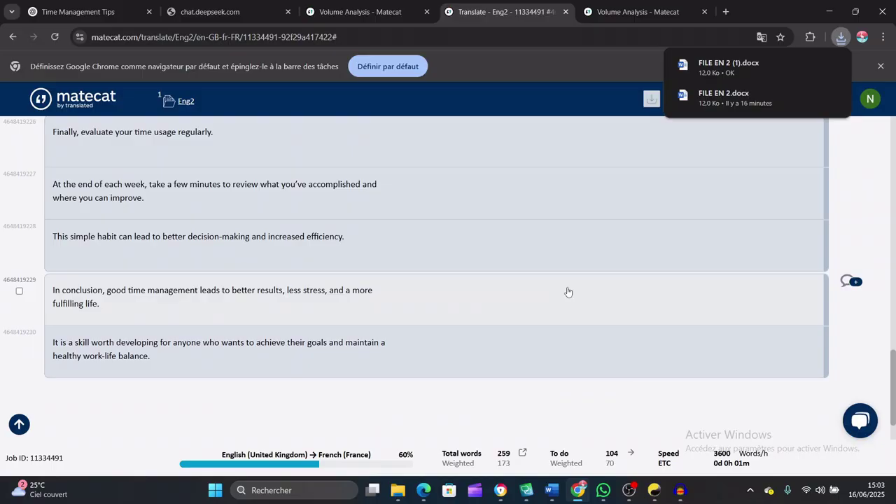
pyautogui.scroll(3, 568, 292)
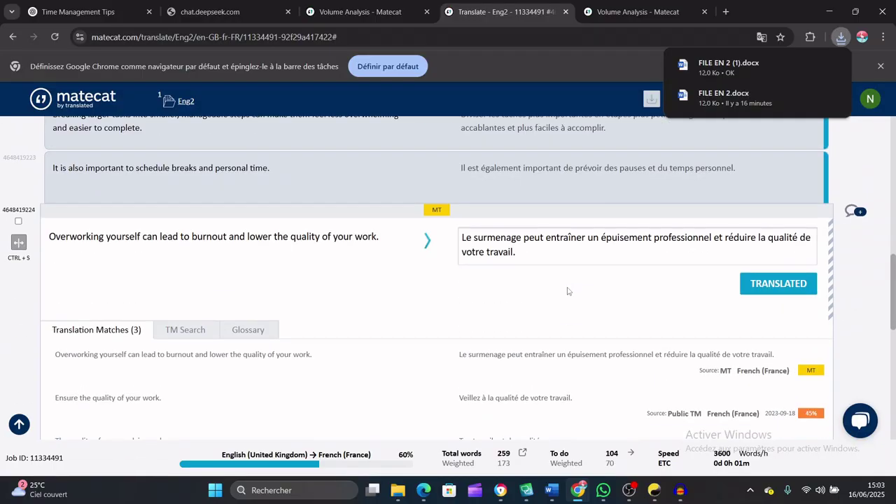
pyautogui.rightClick(719, 67)
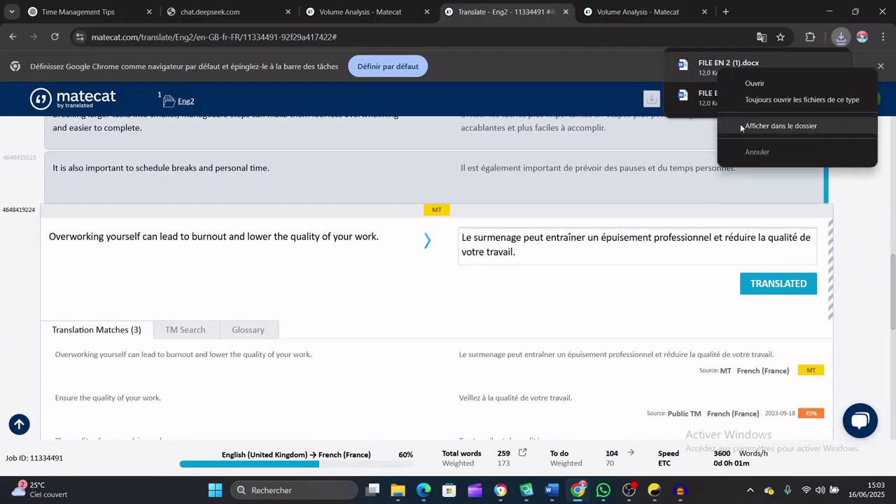
pyautogui.click(759, 125)
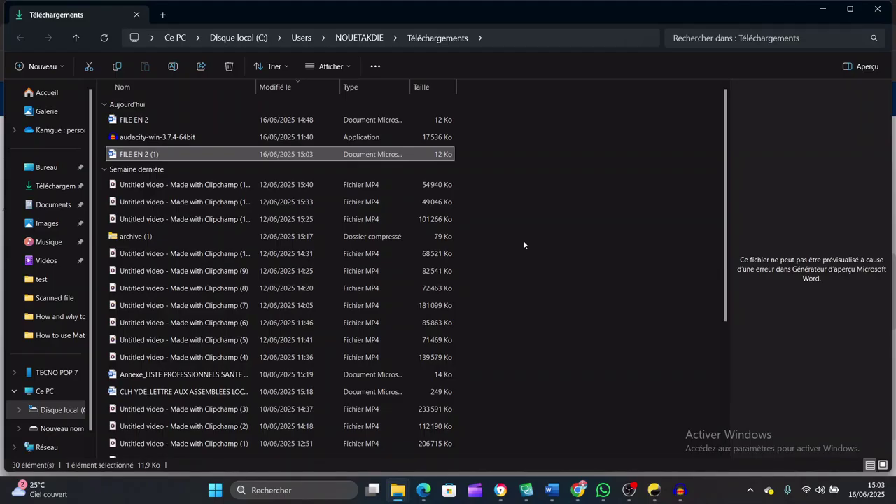
pyautogui.press('Return')
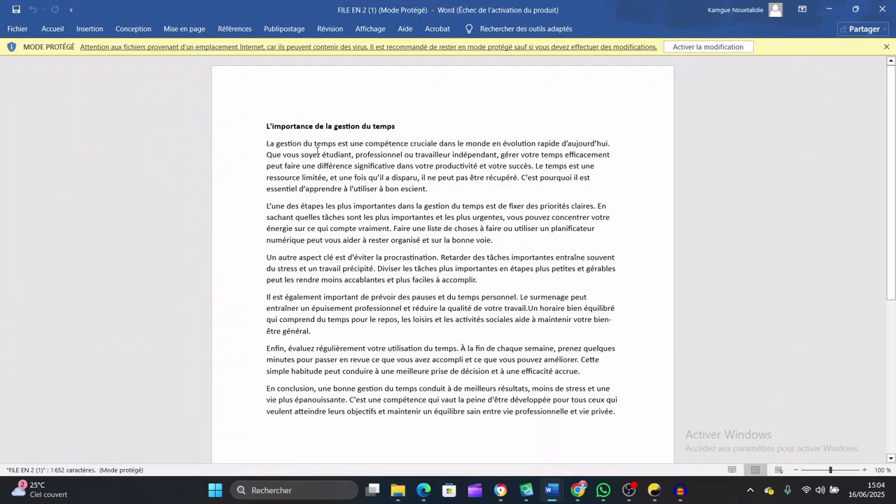
# - Enable saving for the protected FILE EN 2 (1) document, close it and return to the Matecat job
pyautogui.hotkey('ctrl', 's')
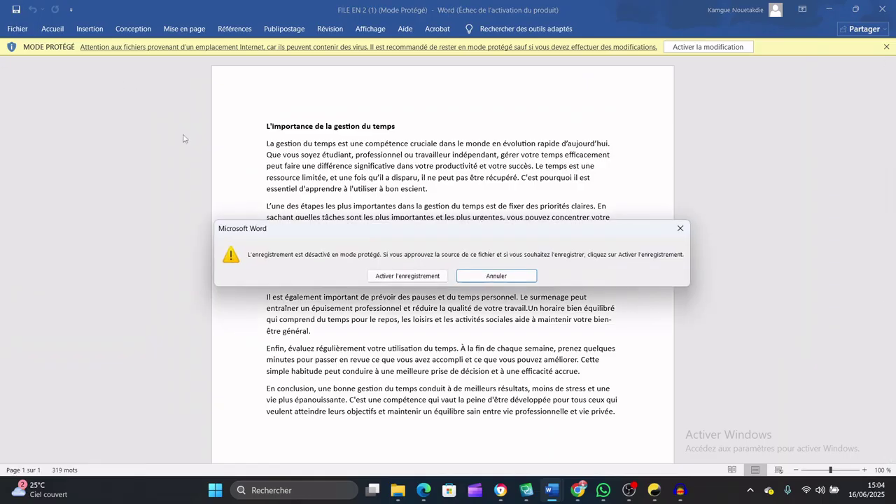
pyautogui.click(396, 276)
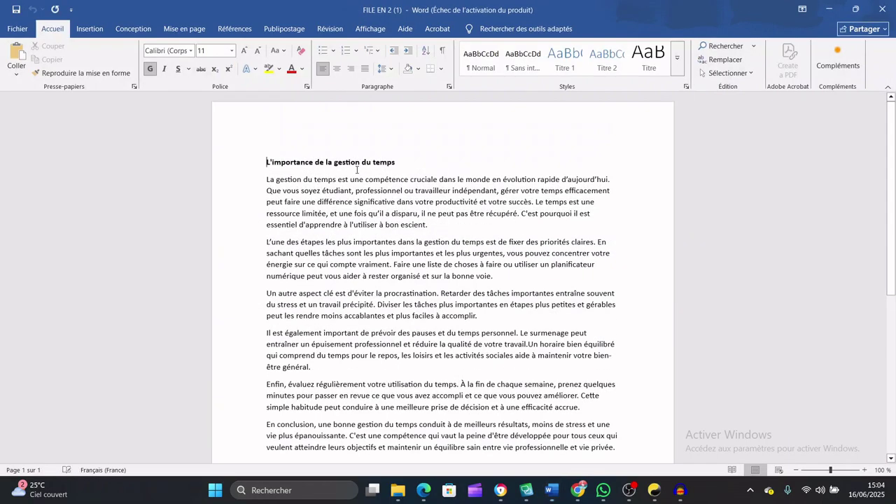
pyautogui.click(882, 7)
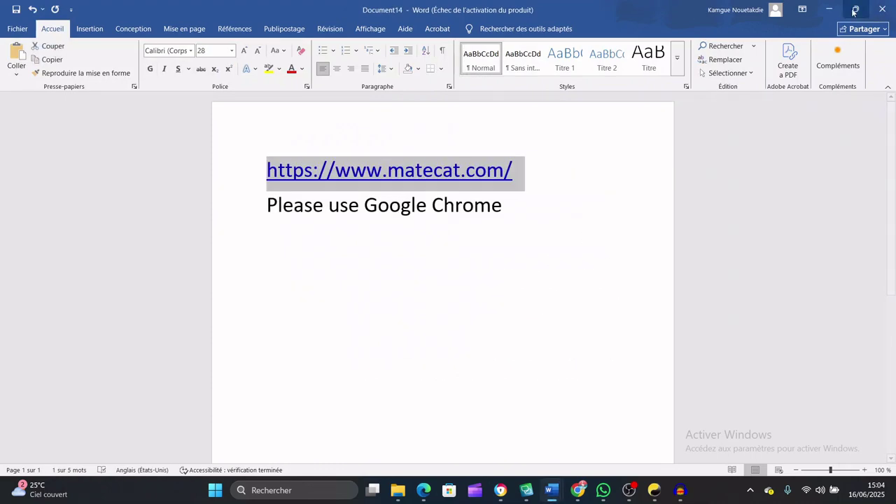
pyautogui.click(829, 9)
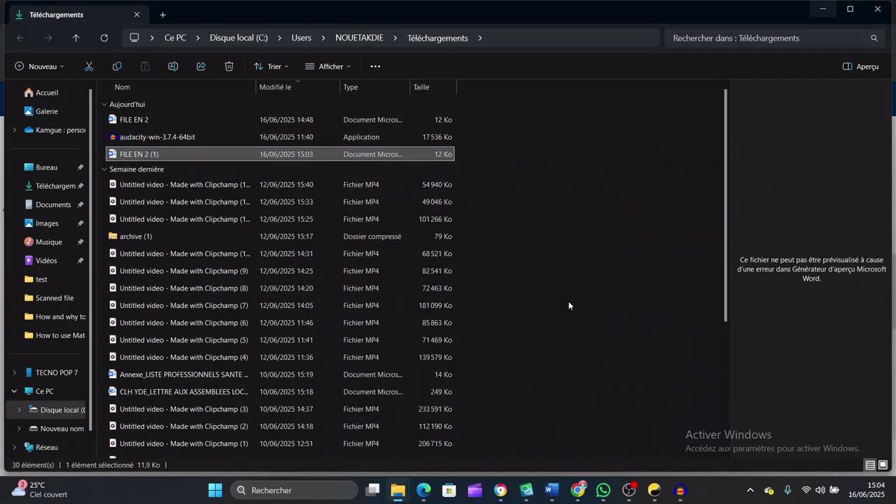
pyautogui.click(823, 17)
# - Look over the remaining untranslated segments and examine the job's download options, including Draft
pyautogui.scroll(-4, 554, 298)
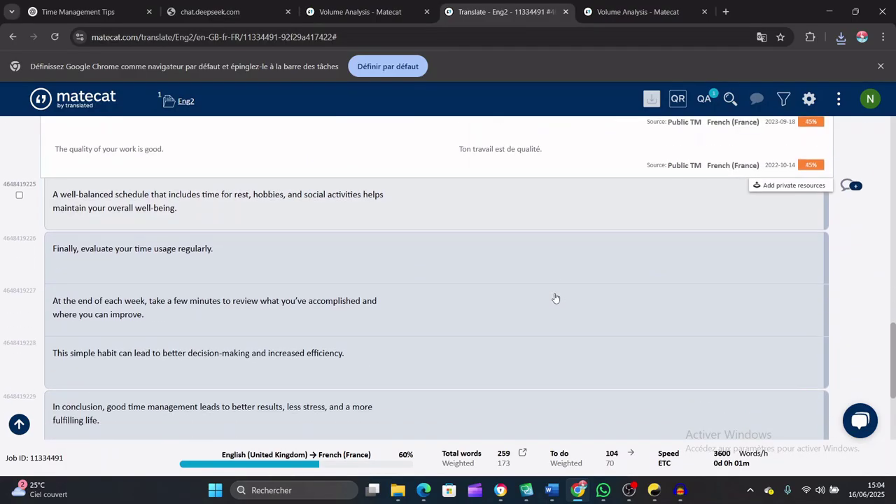
pyautogui.scroll(-2, 555, 299)
pyautogui.scroll(3, 557, 305)
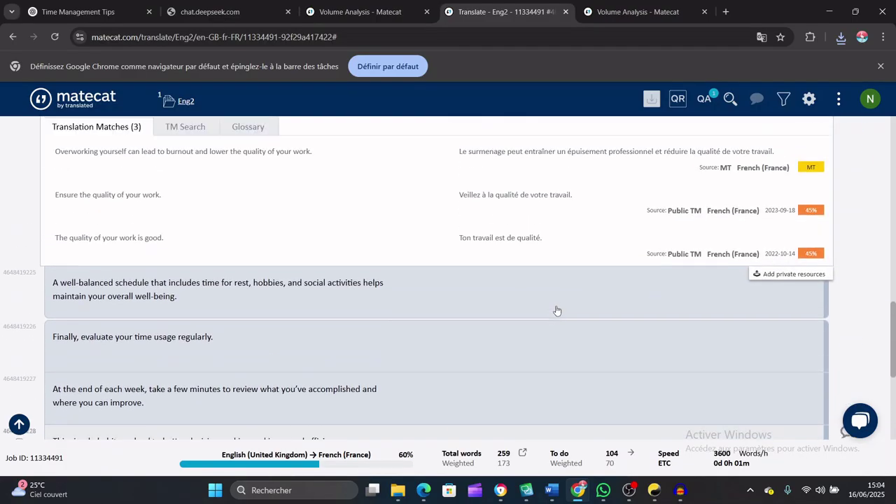
pyautogui.click(652, 98)
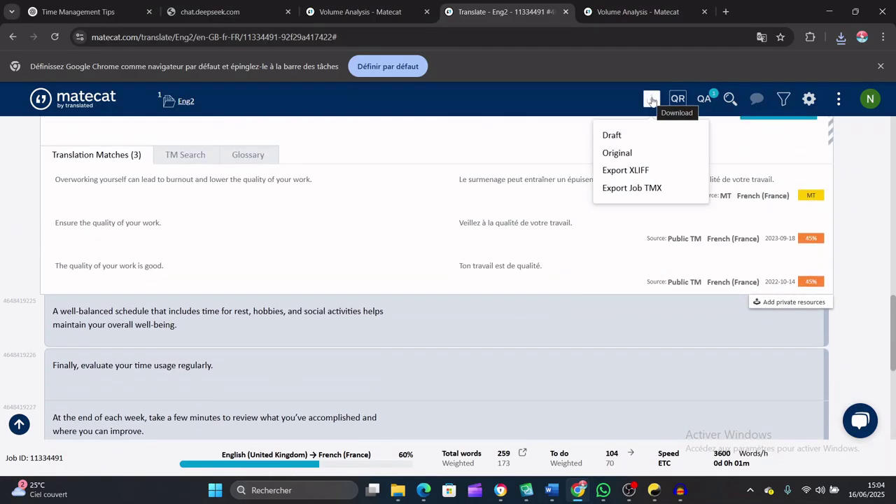
pyautogui.click(623, 136)
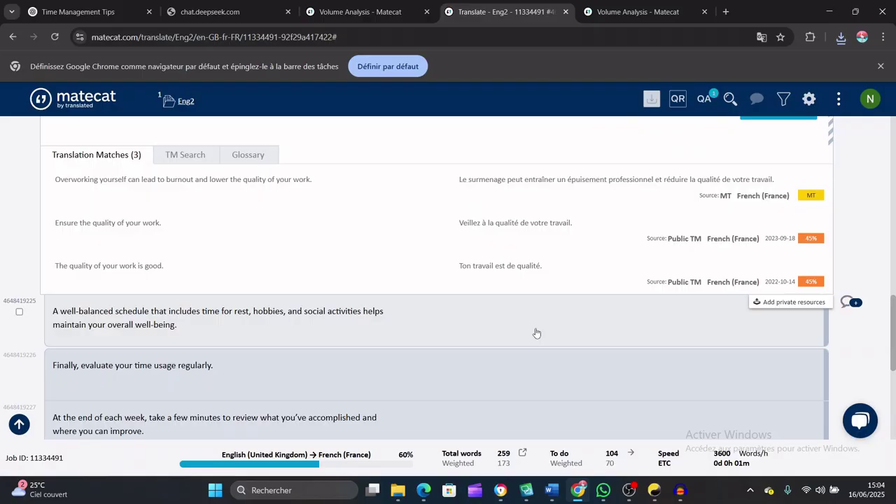